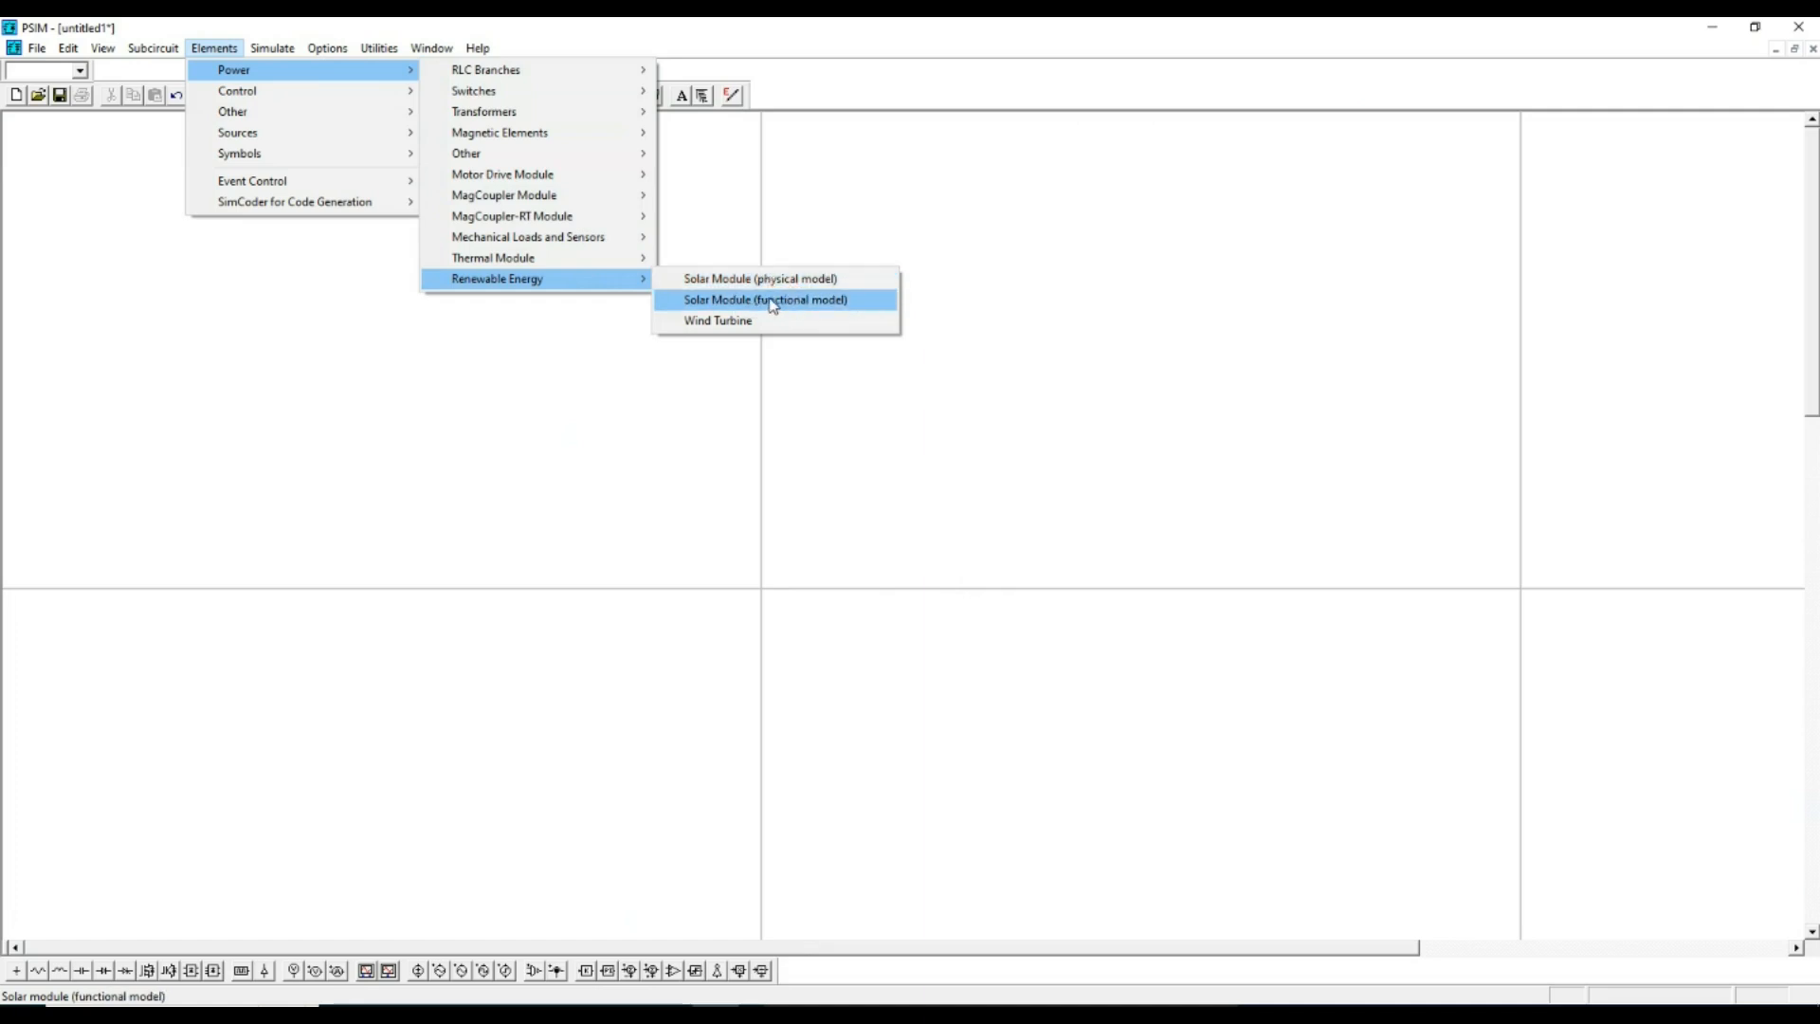
- Place one functional-model solar module in the blank schematic
left_click(768, 302)
left_click(527, 417)
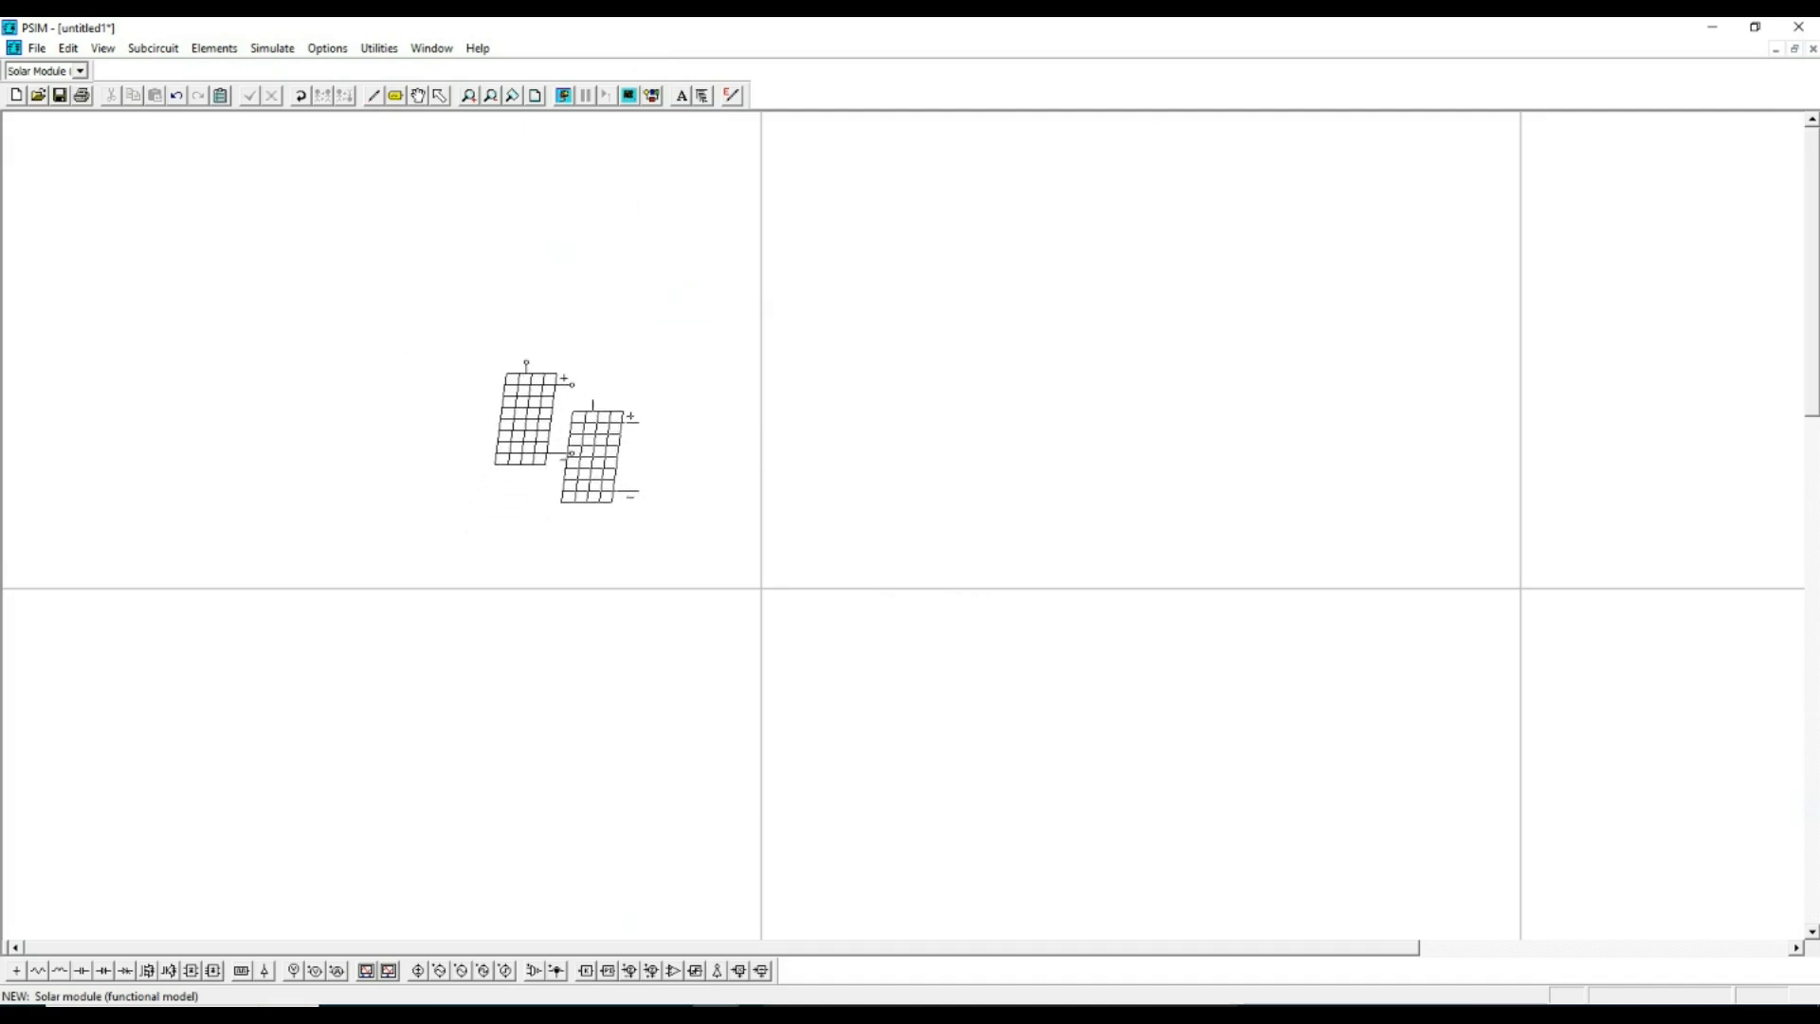
key("Escape")
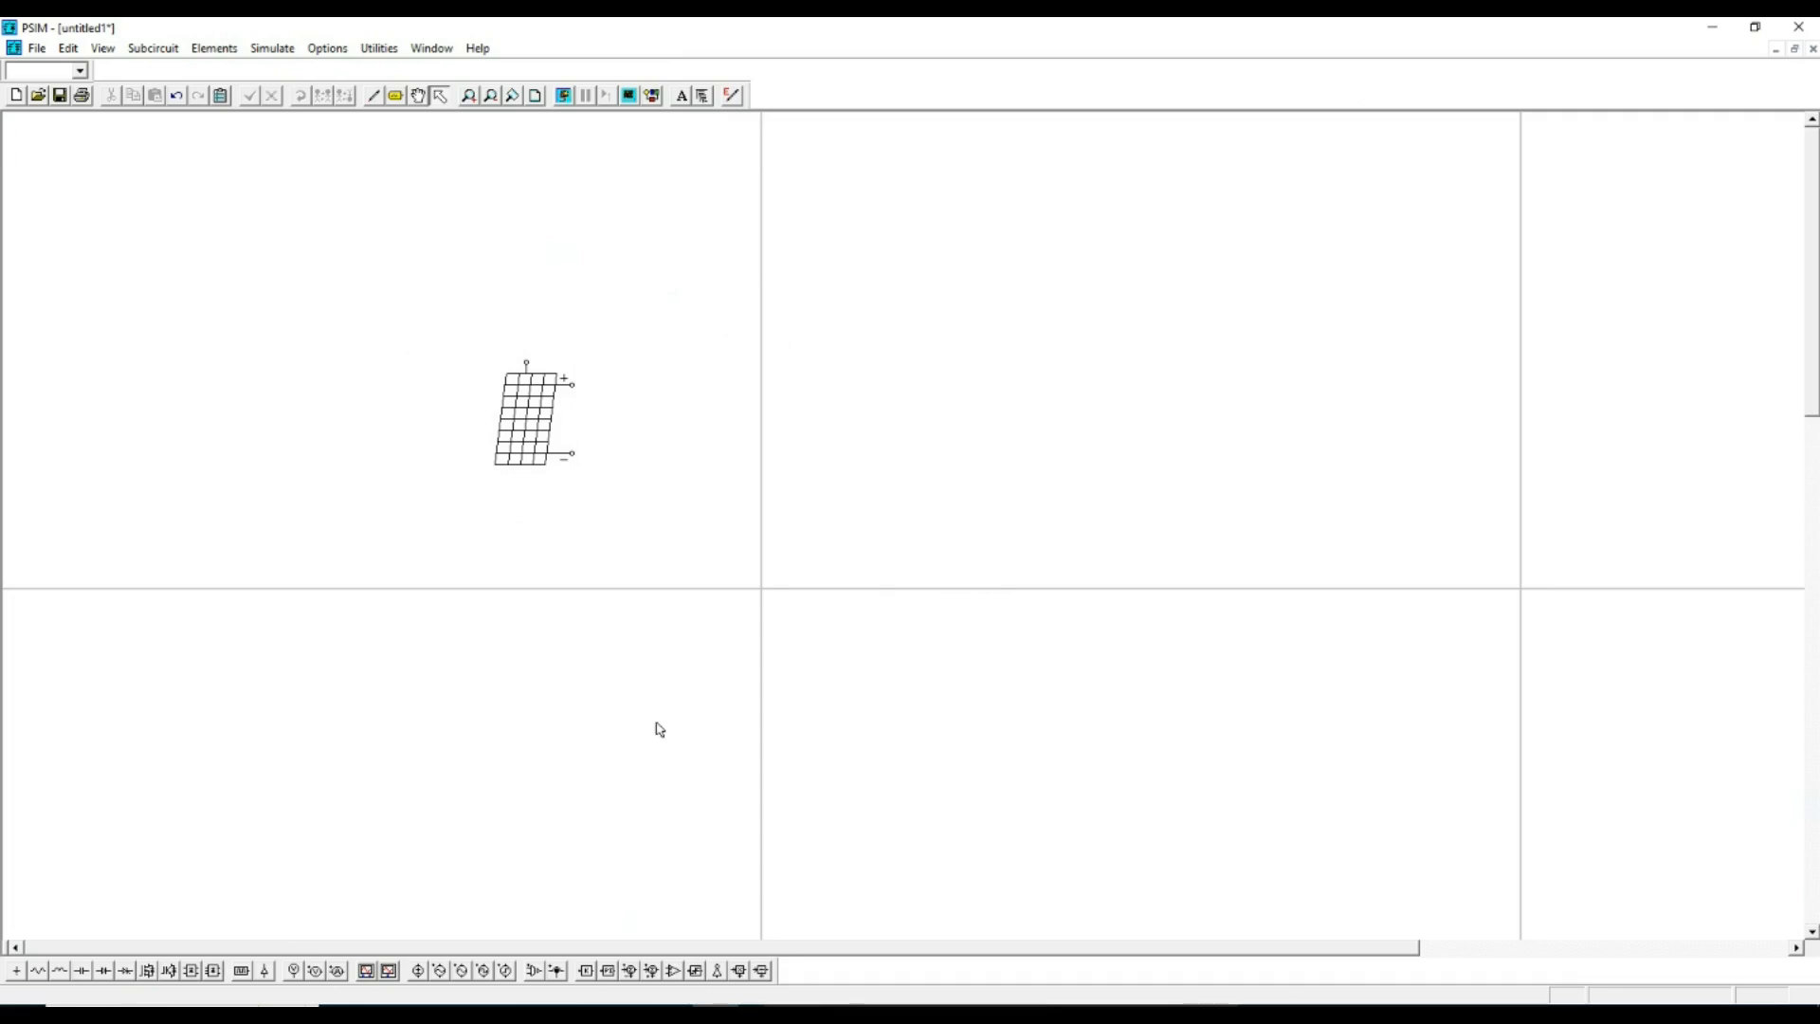
- Place a capacitor, rotated vertically, to the right of the solar module's output terminals
left_click(88, 974)
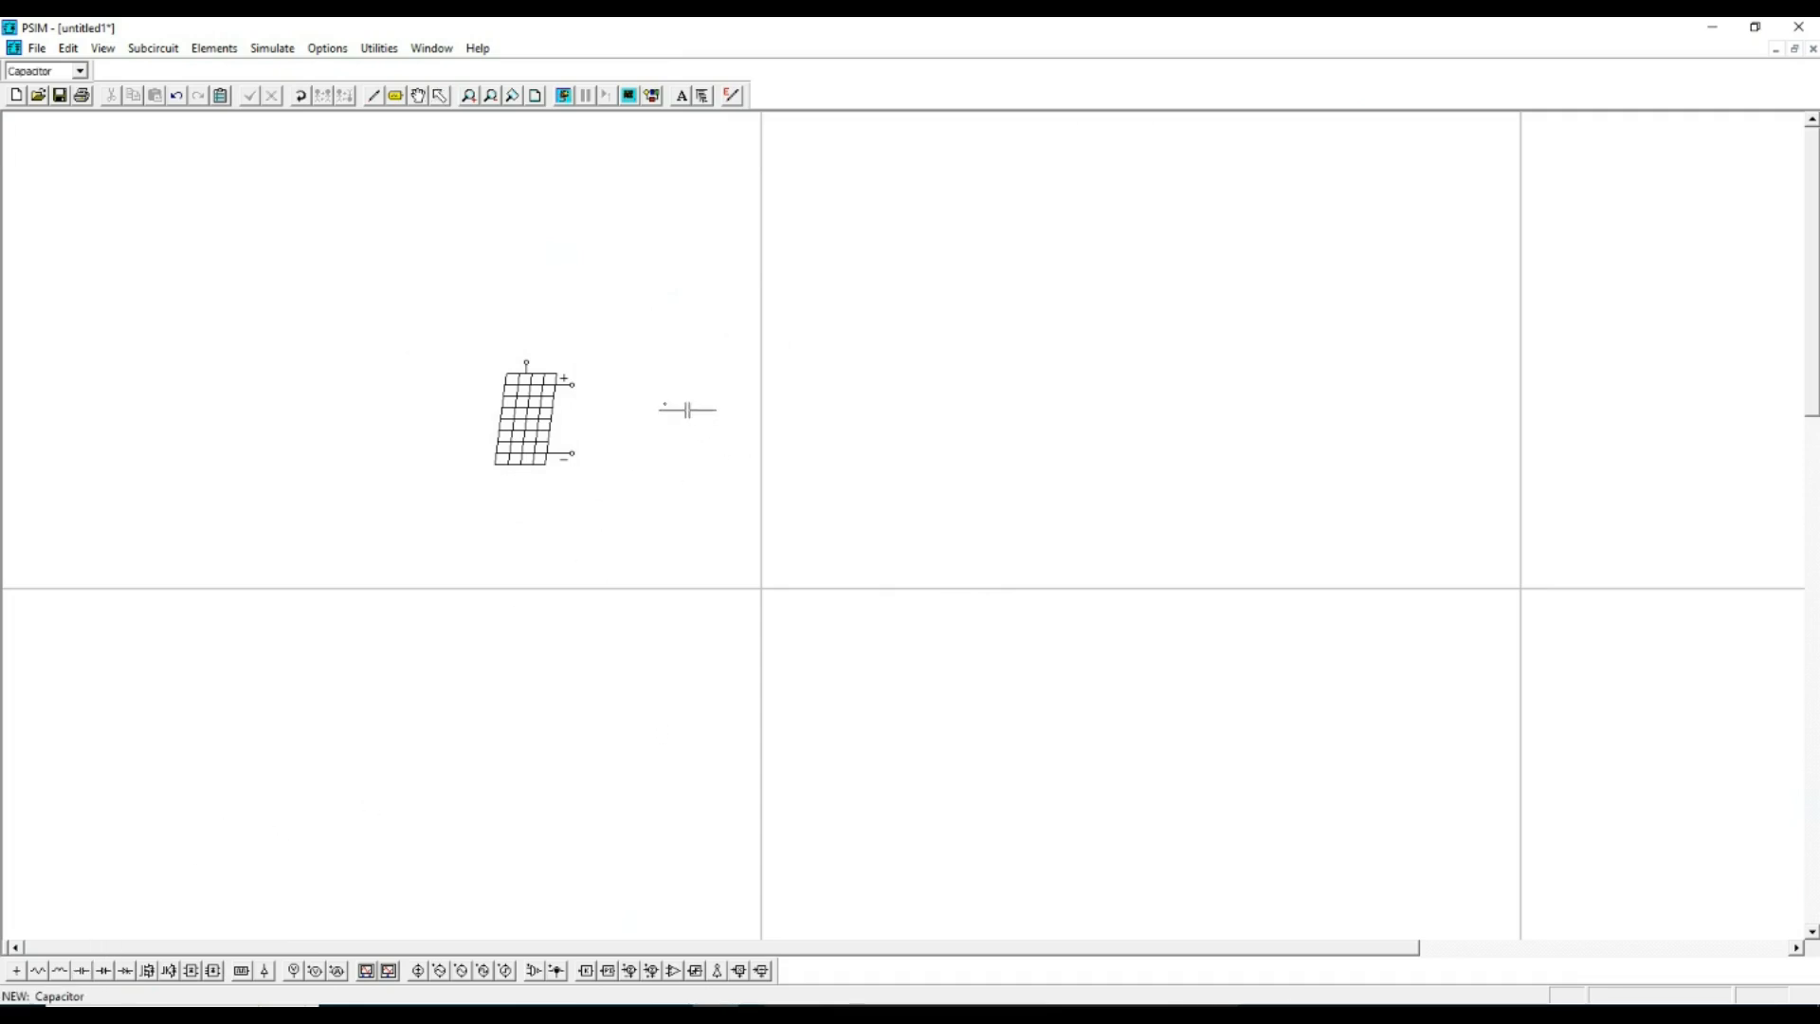
right_click(670, 424)
left_click(675, 414)
key("Escape")
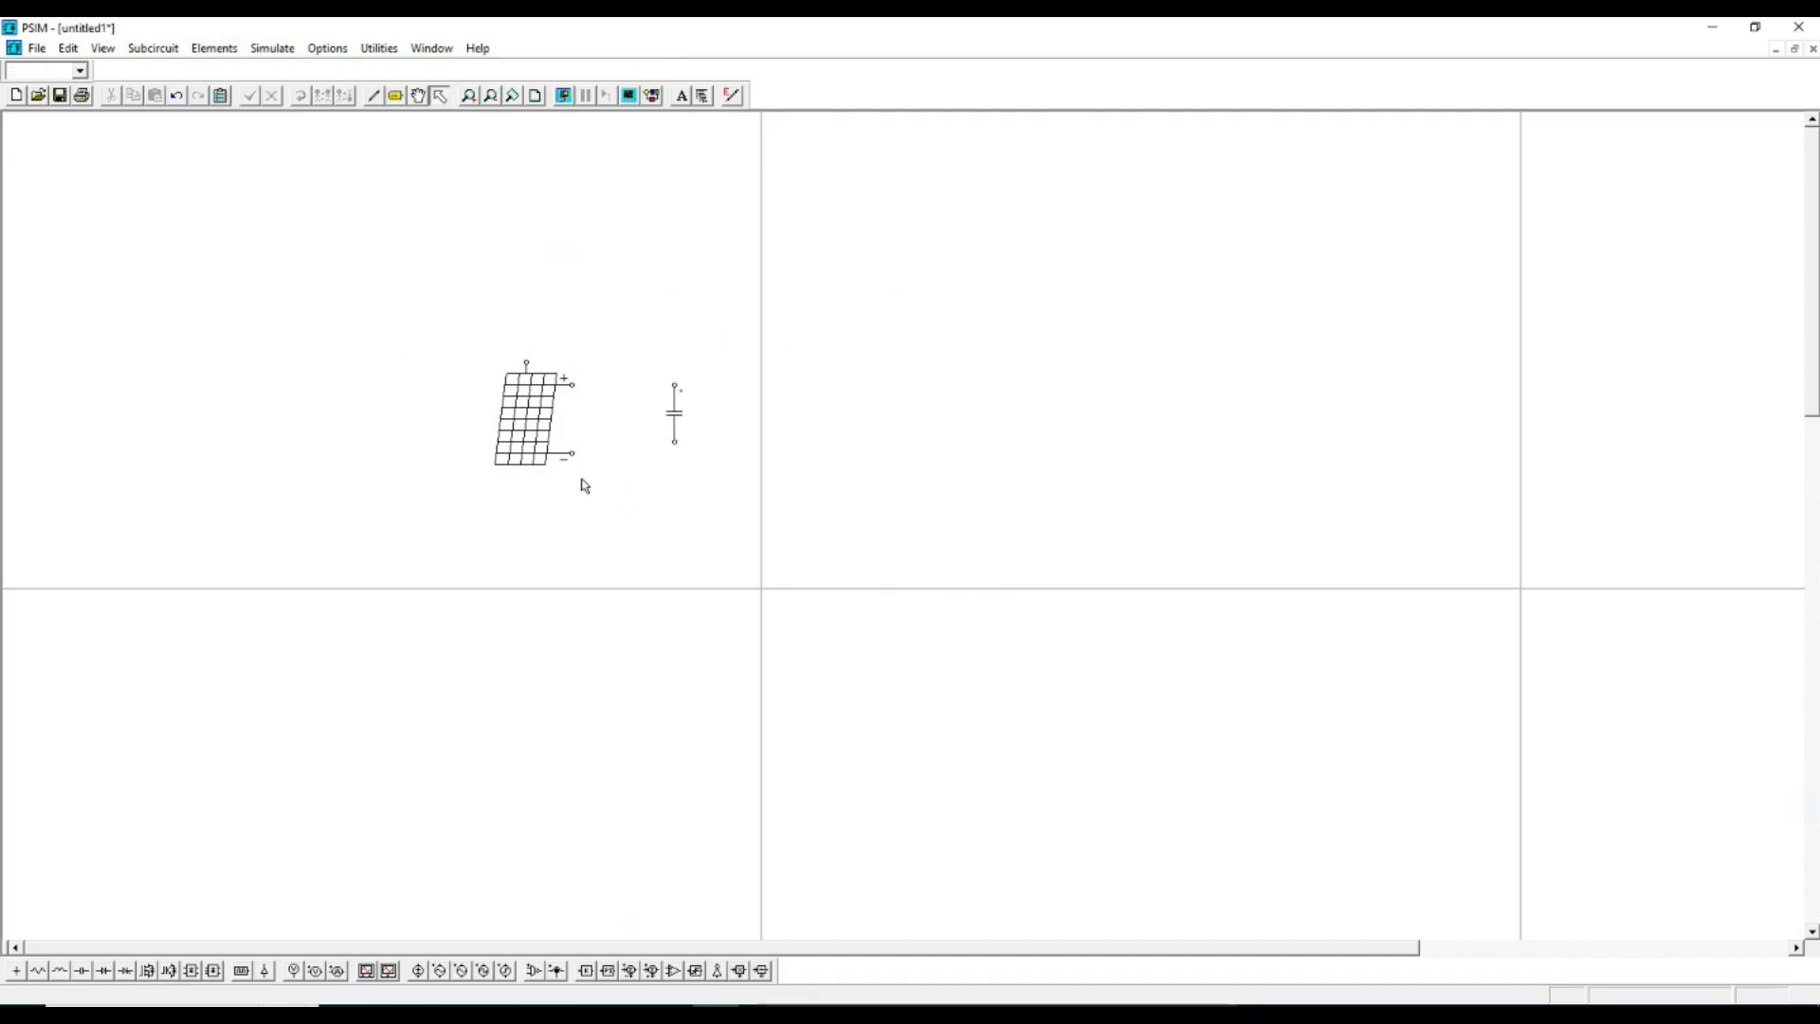
left_click(546, 426)
left_click(664, 542)
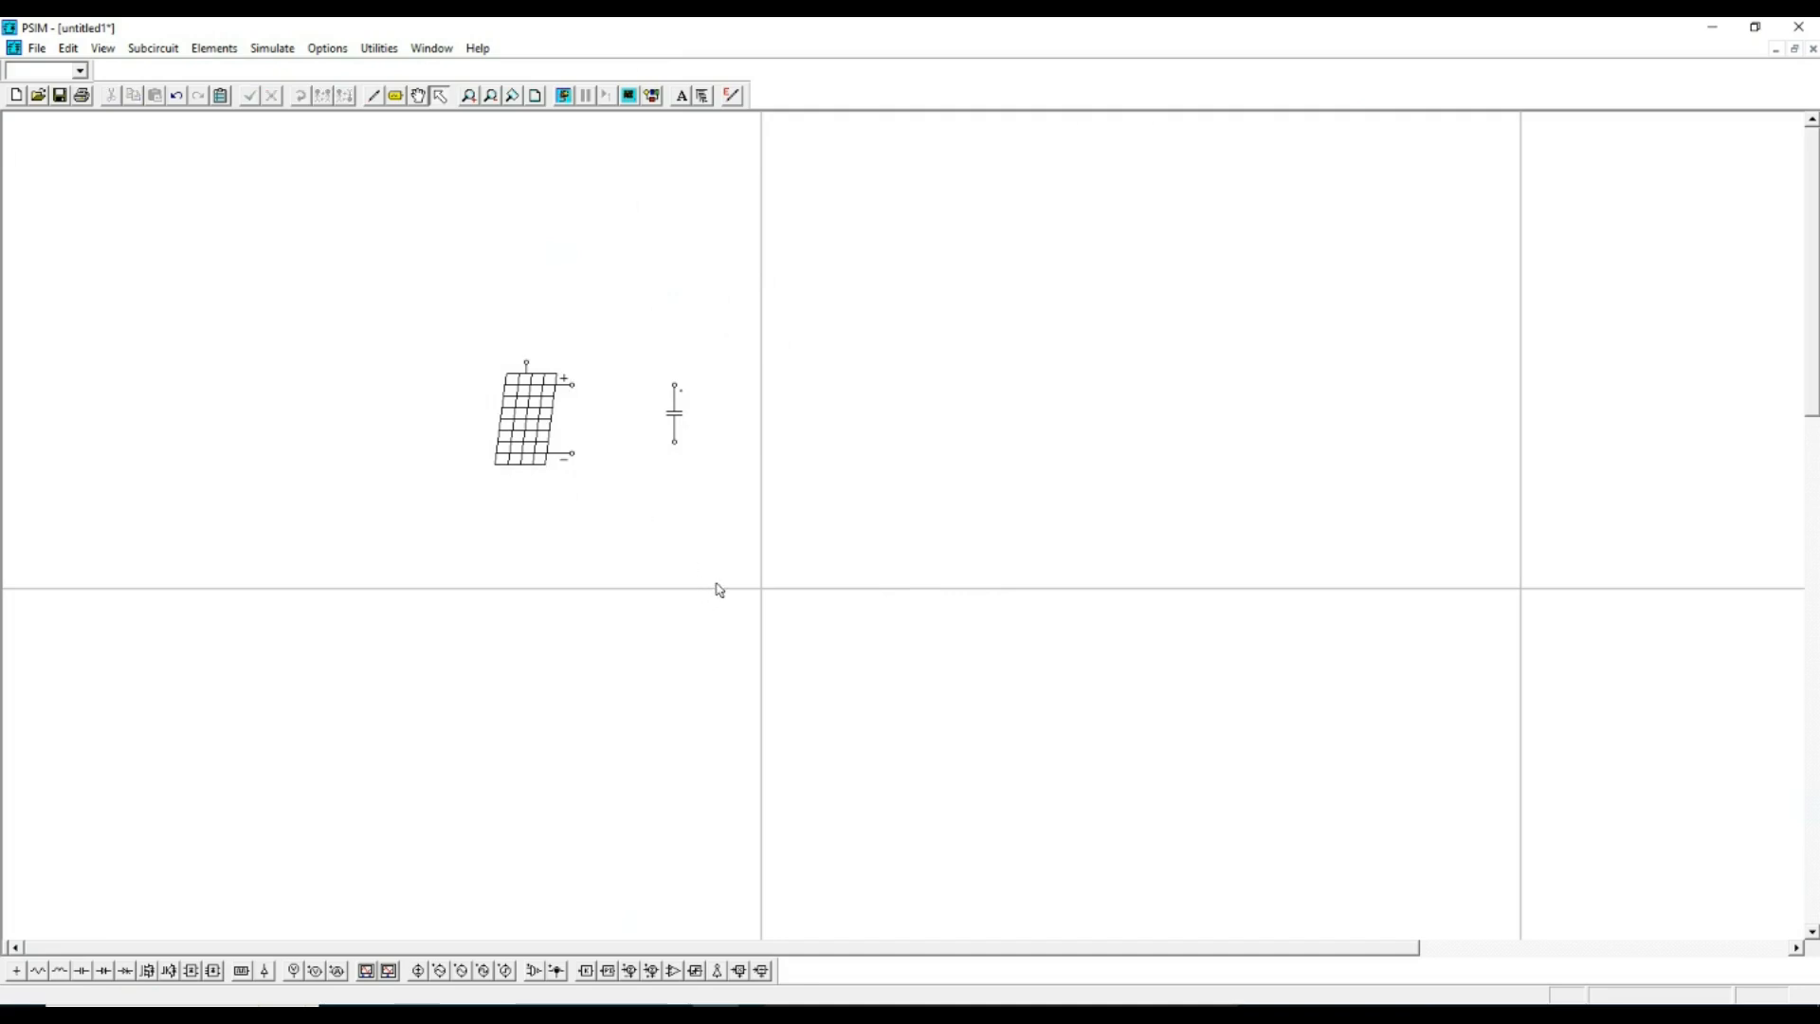
- Place a current probe between the solar module's positive terminal and the capacitor, and a vertical two-node voltage probe right of the capacitor
left_click(336, 971)
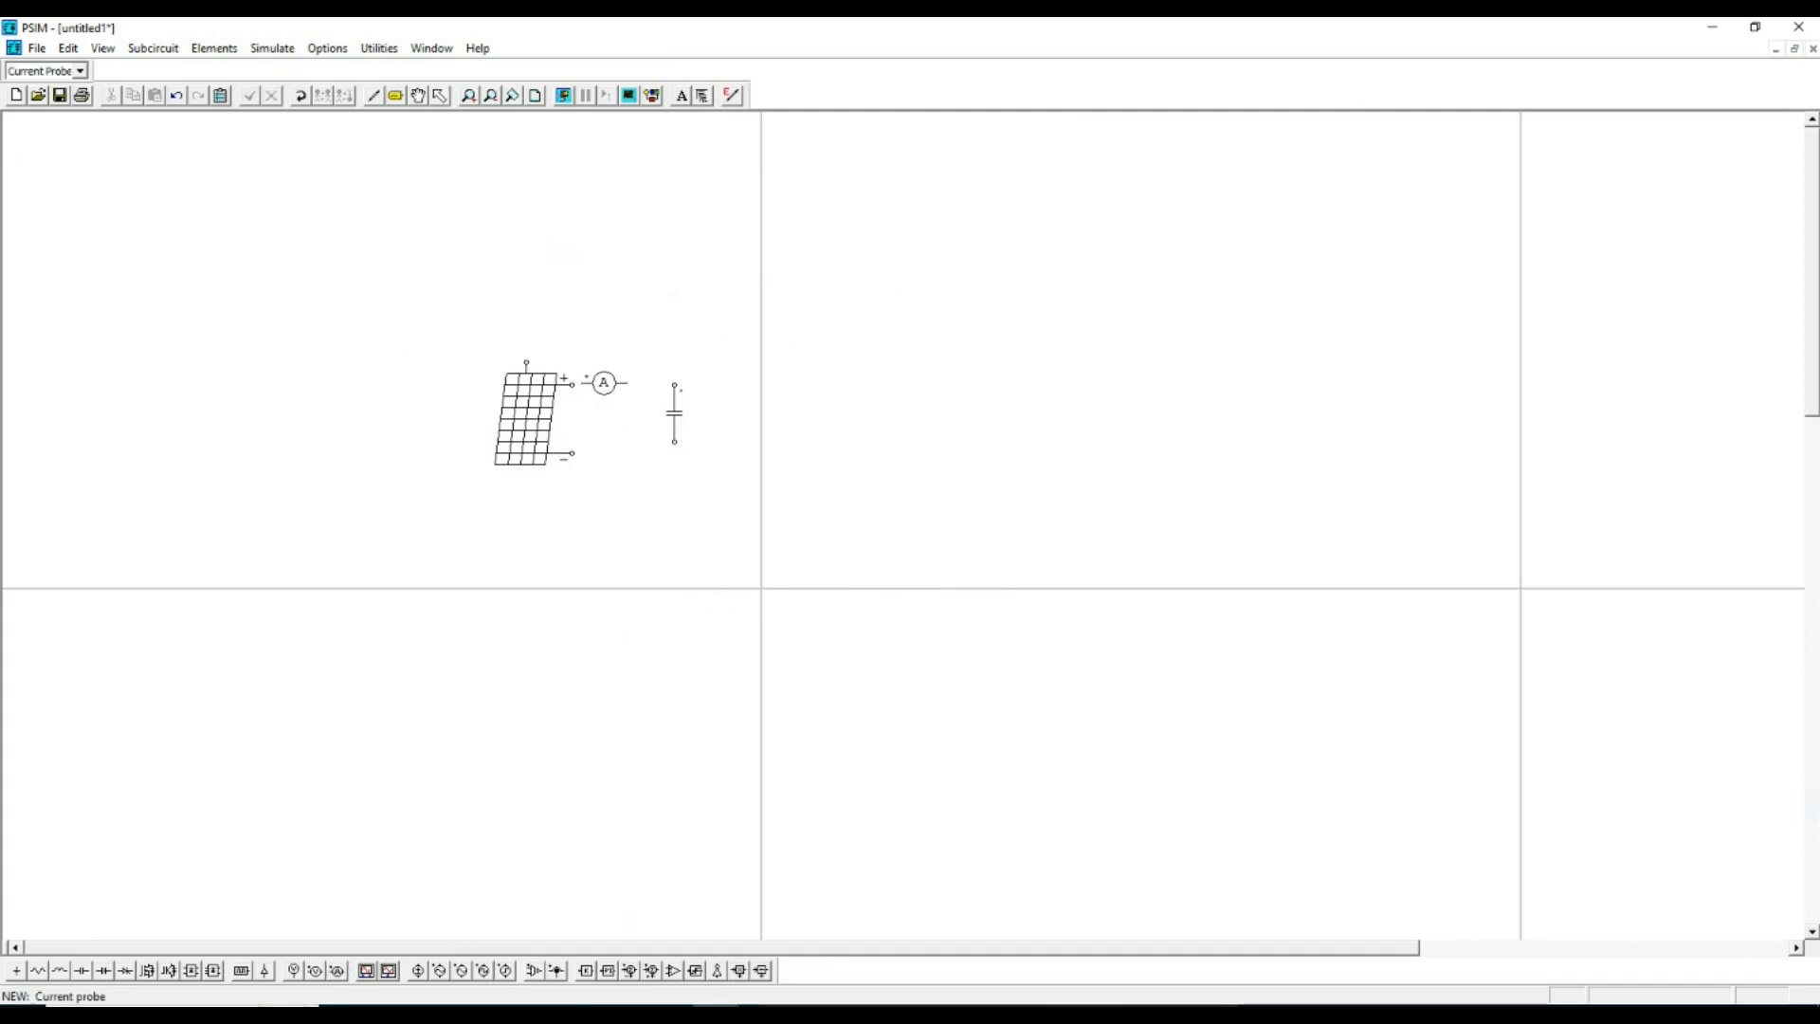
left_click(620, 384)
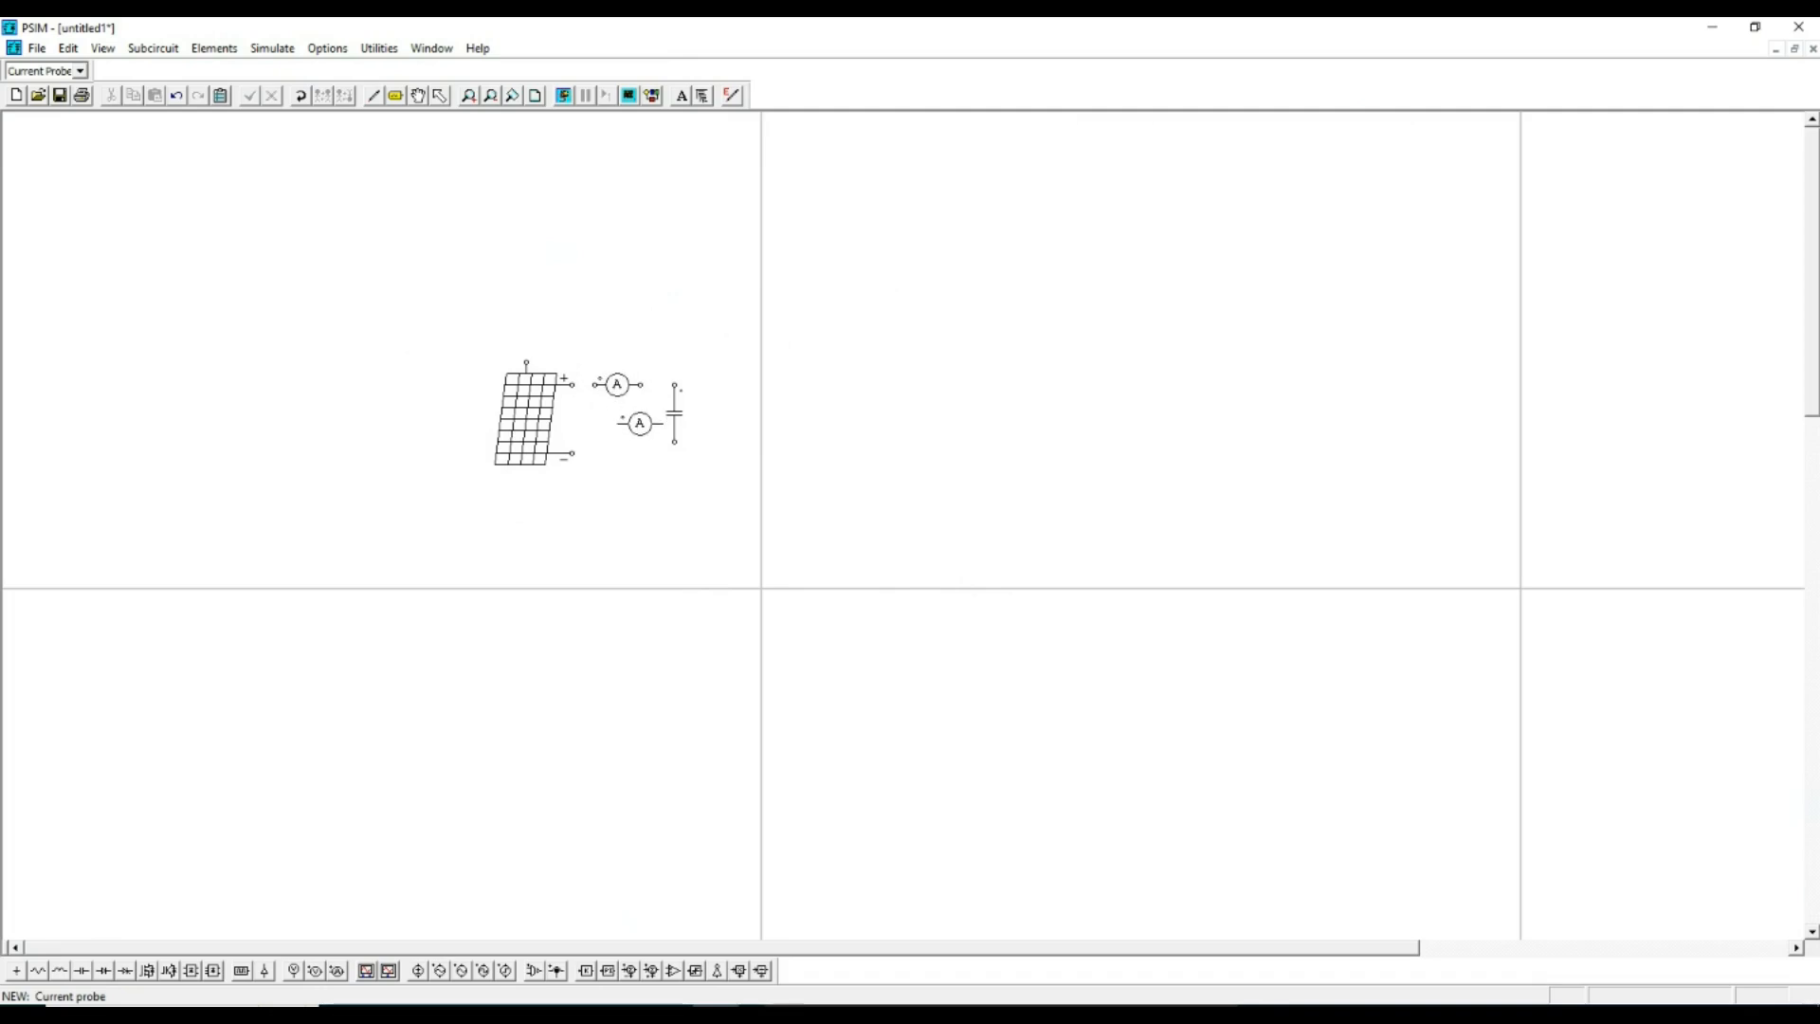
key("Escape")
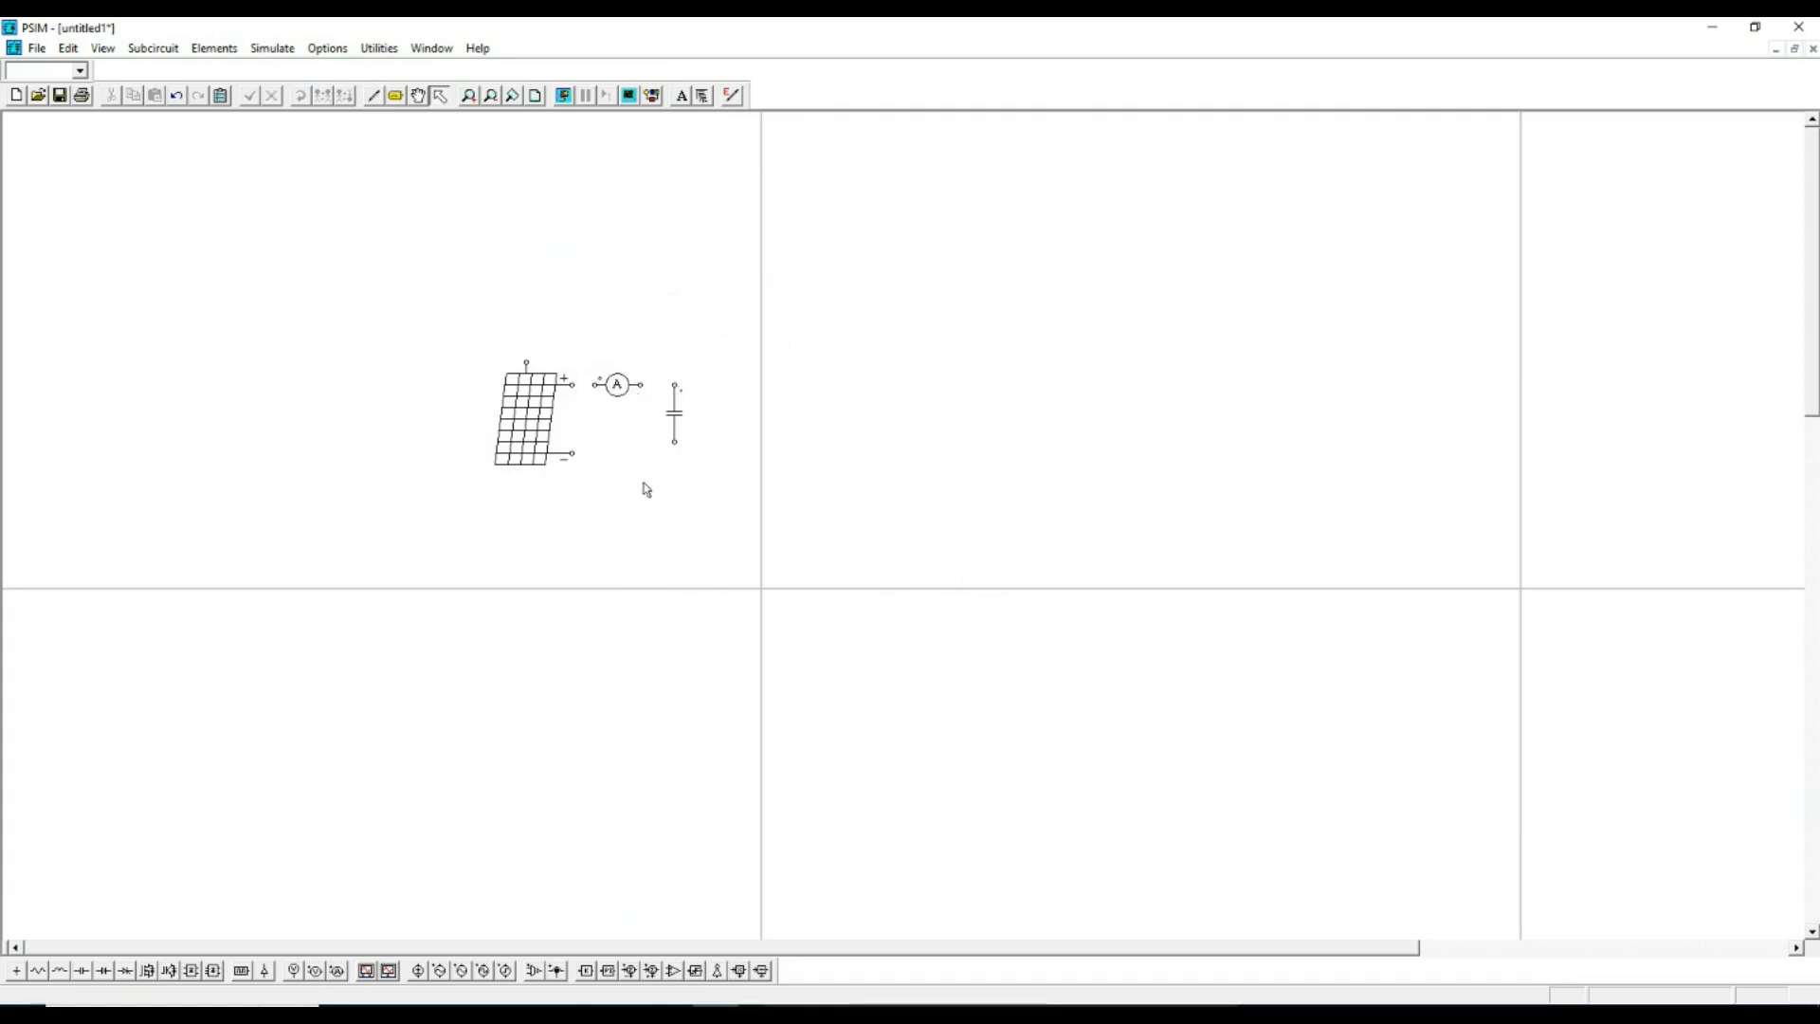
left_click(339, 971)
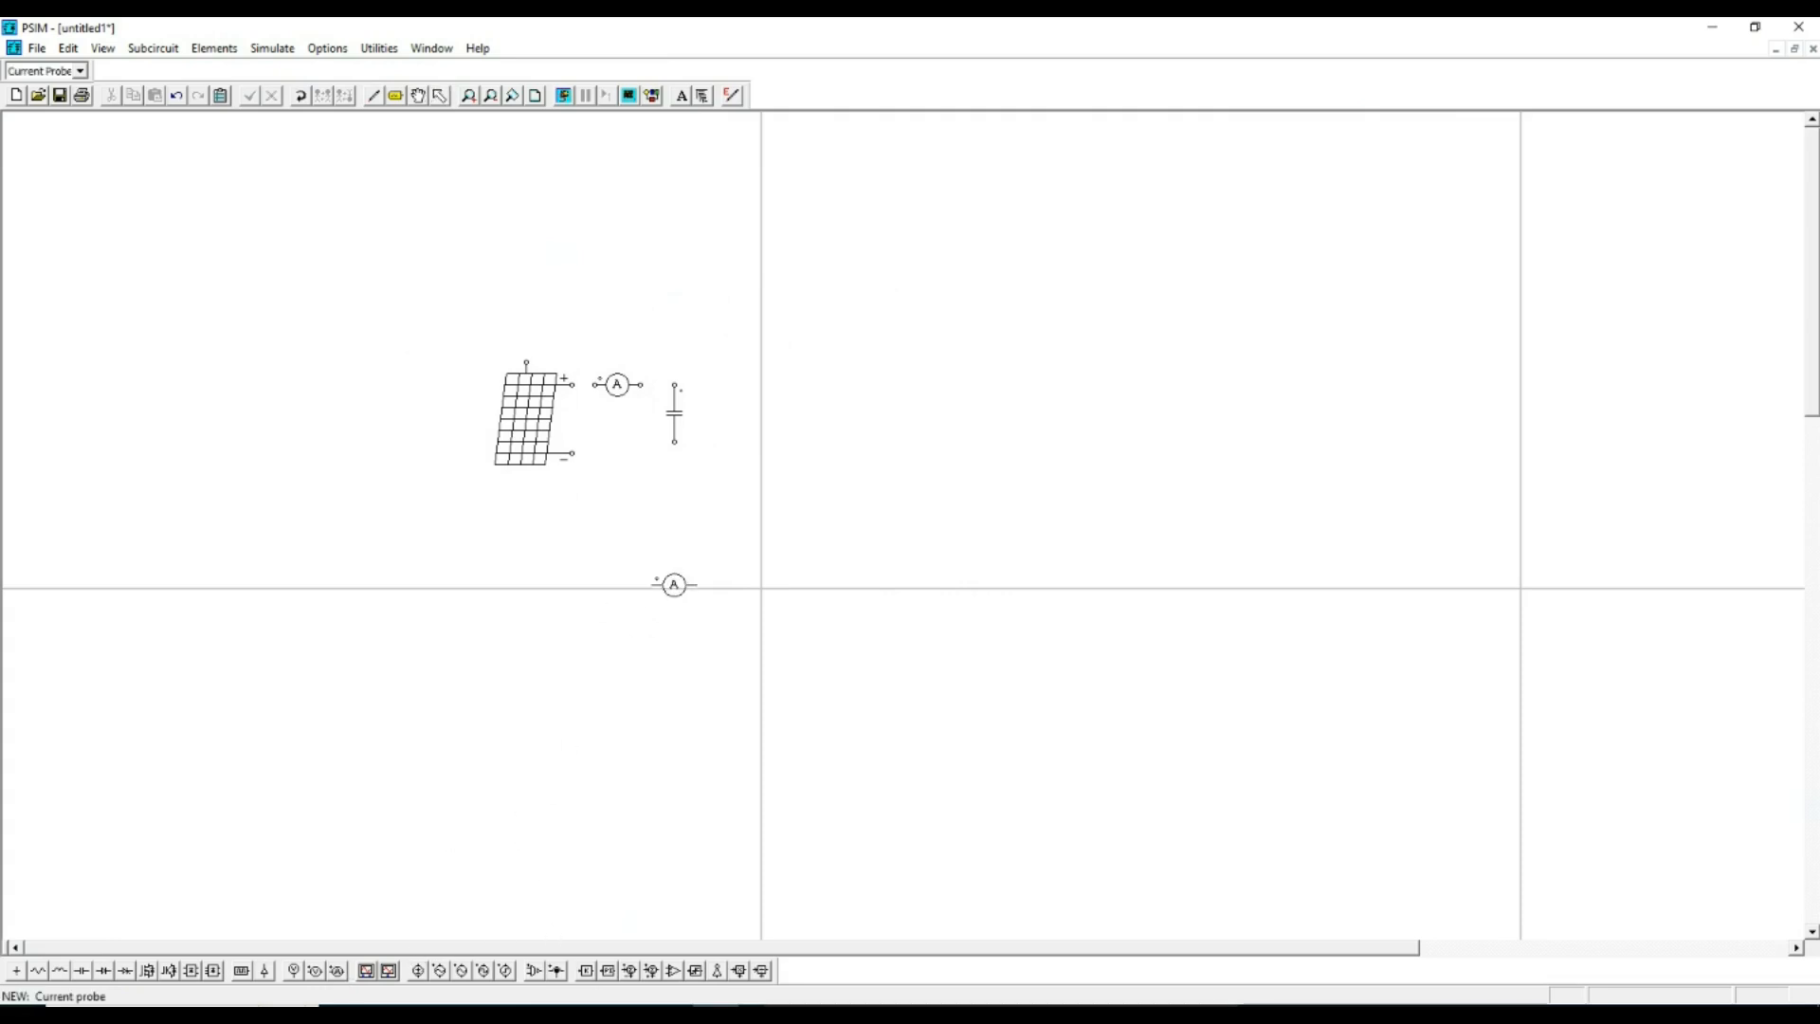
left_click(316, 971)
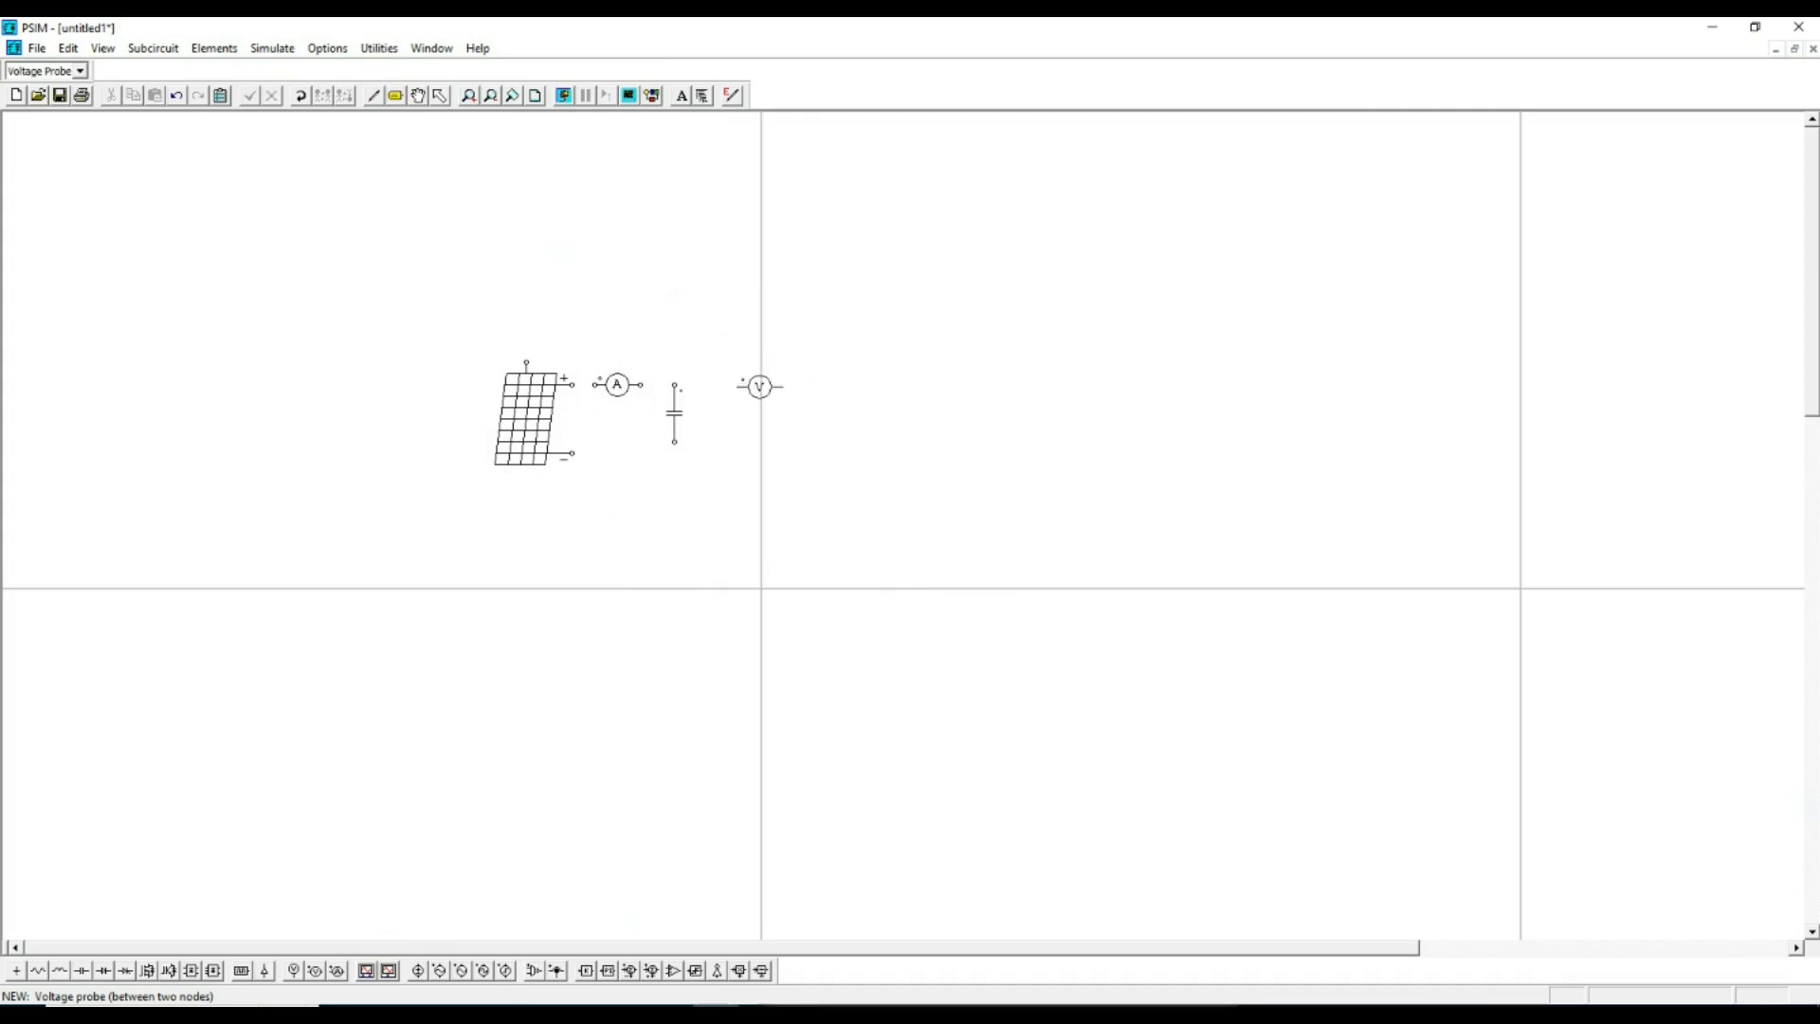
left_click(731, 419)
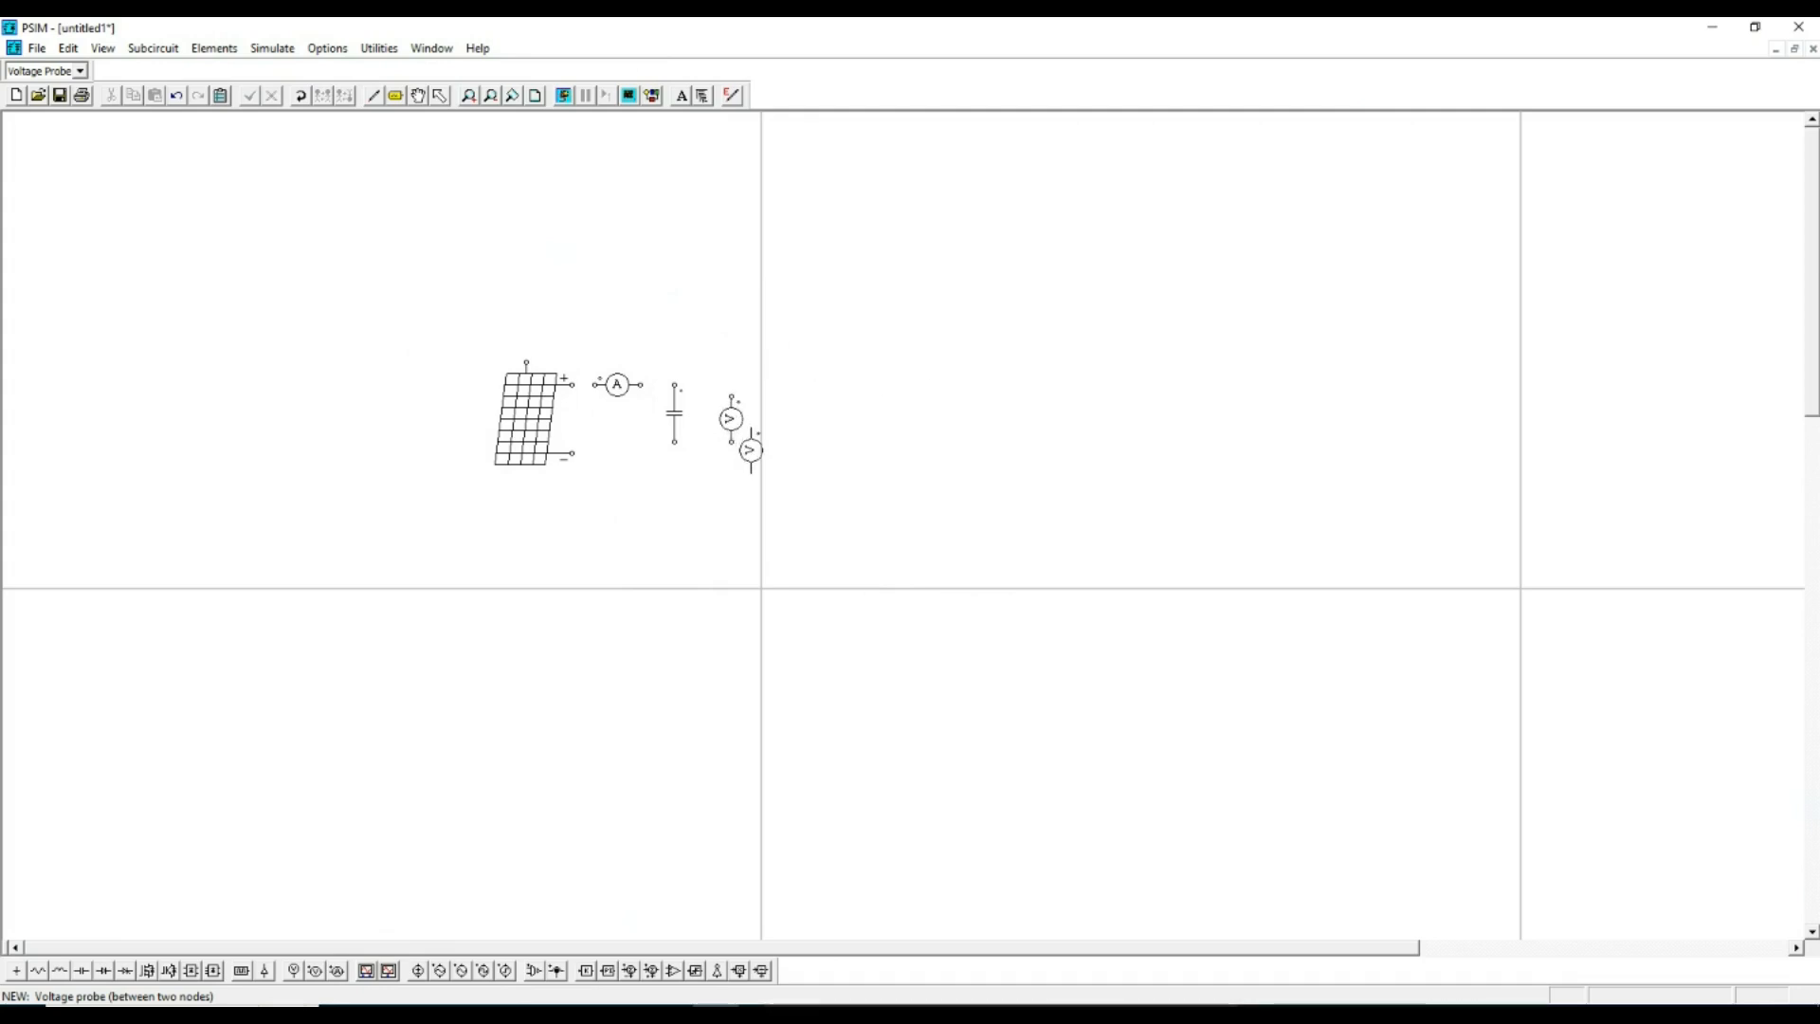
key("Escape")
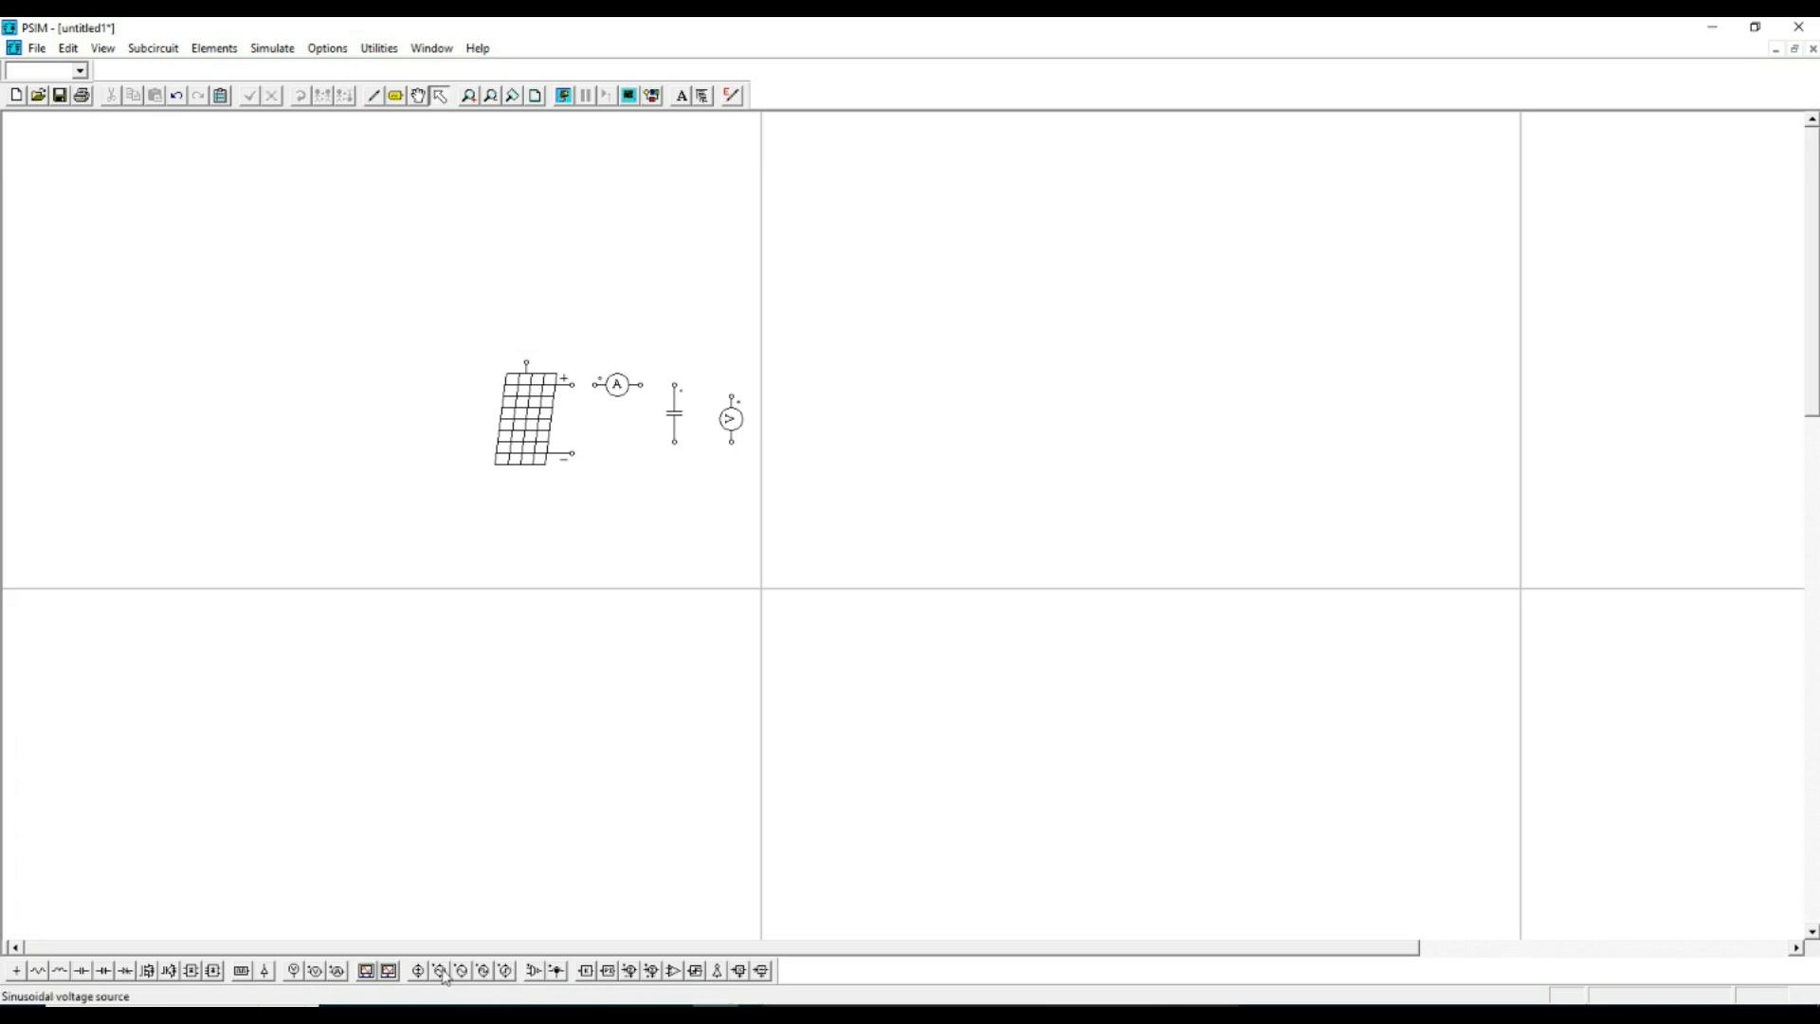
- Attach a node-to-ground voltage probe to the solar module's upper terminal, name it Pmax and display the name
left_click(295, 971)
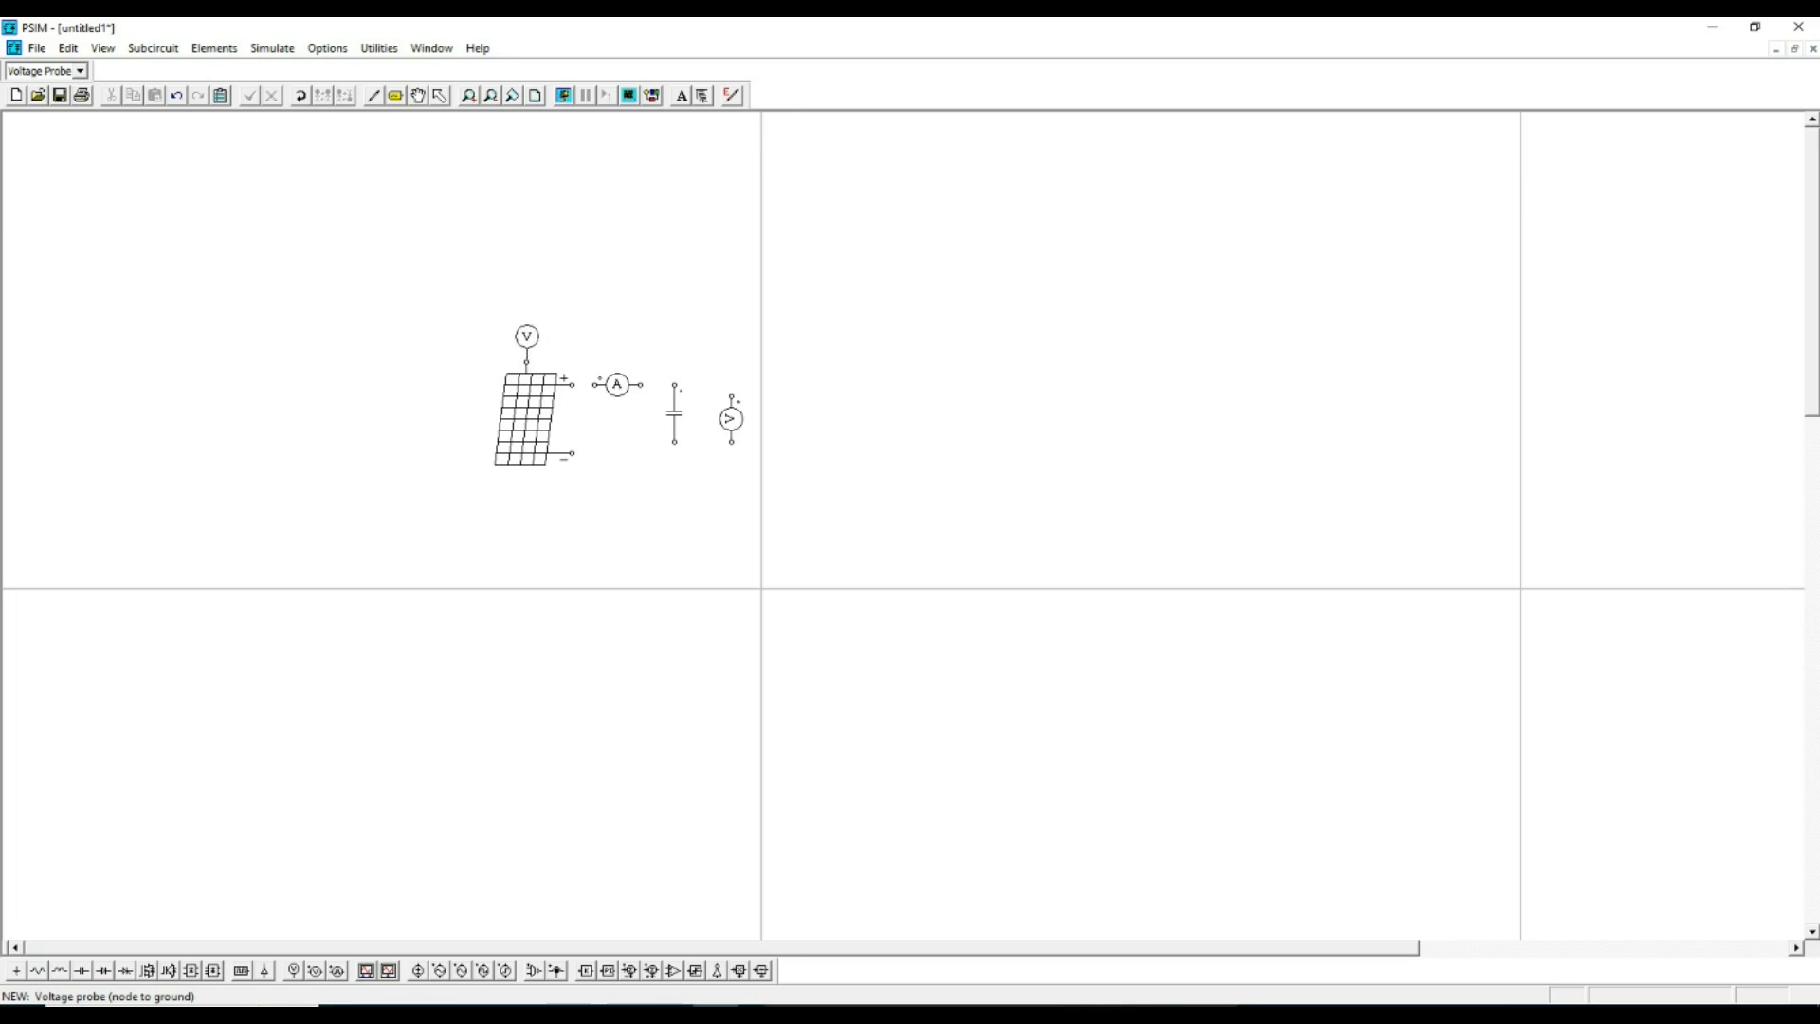
left_click(527, 365)
key("Escape")
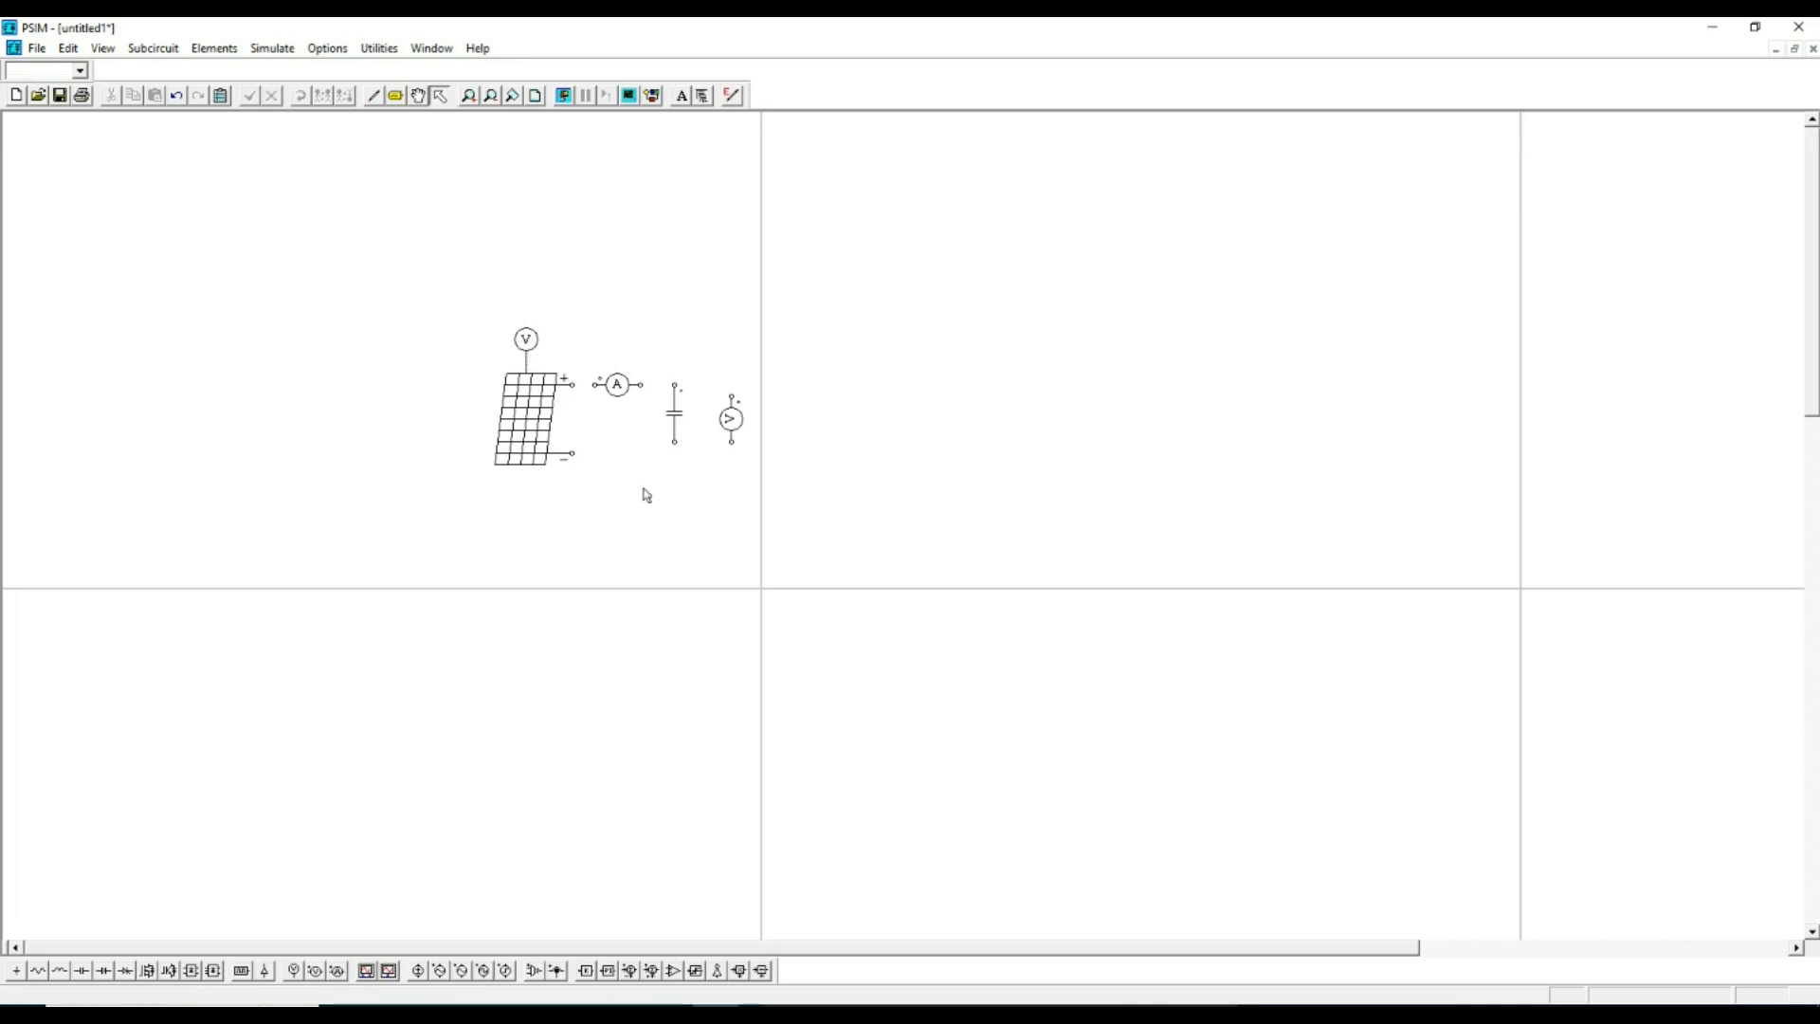
double_click(529, 343)
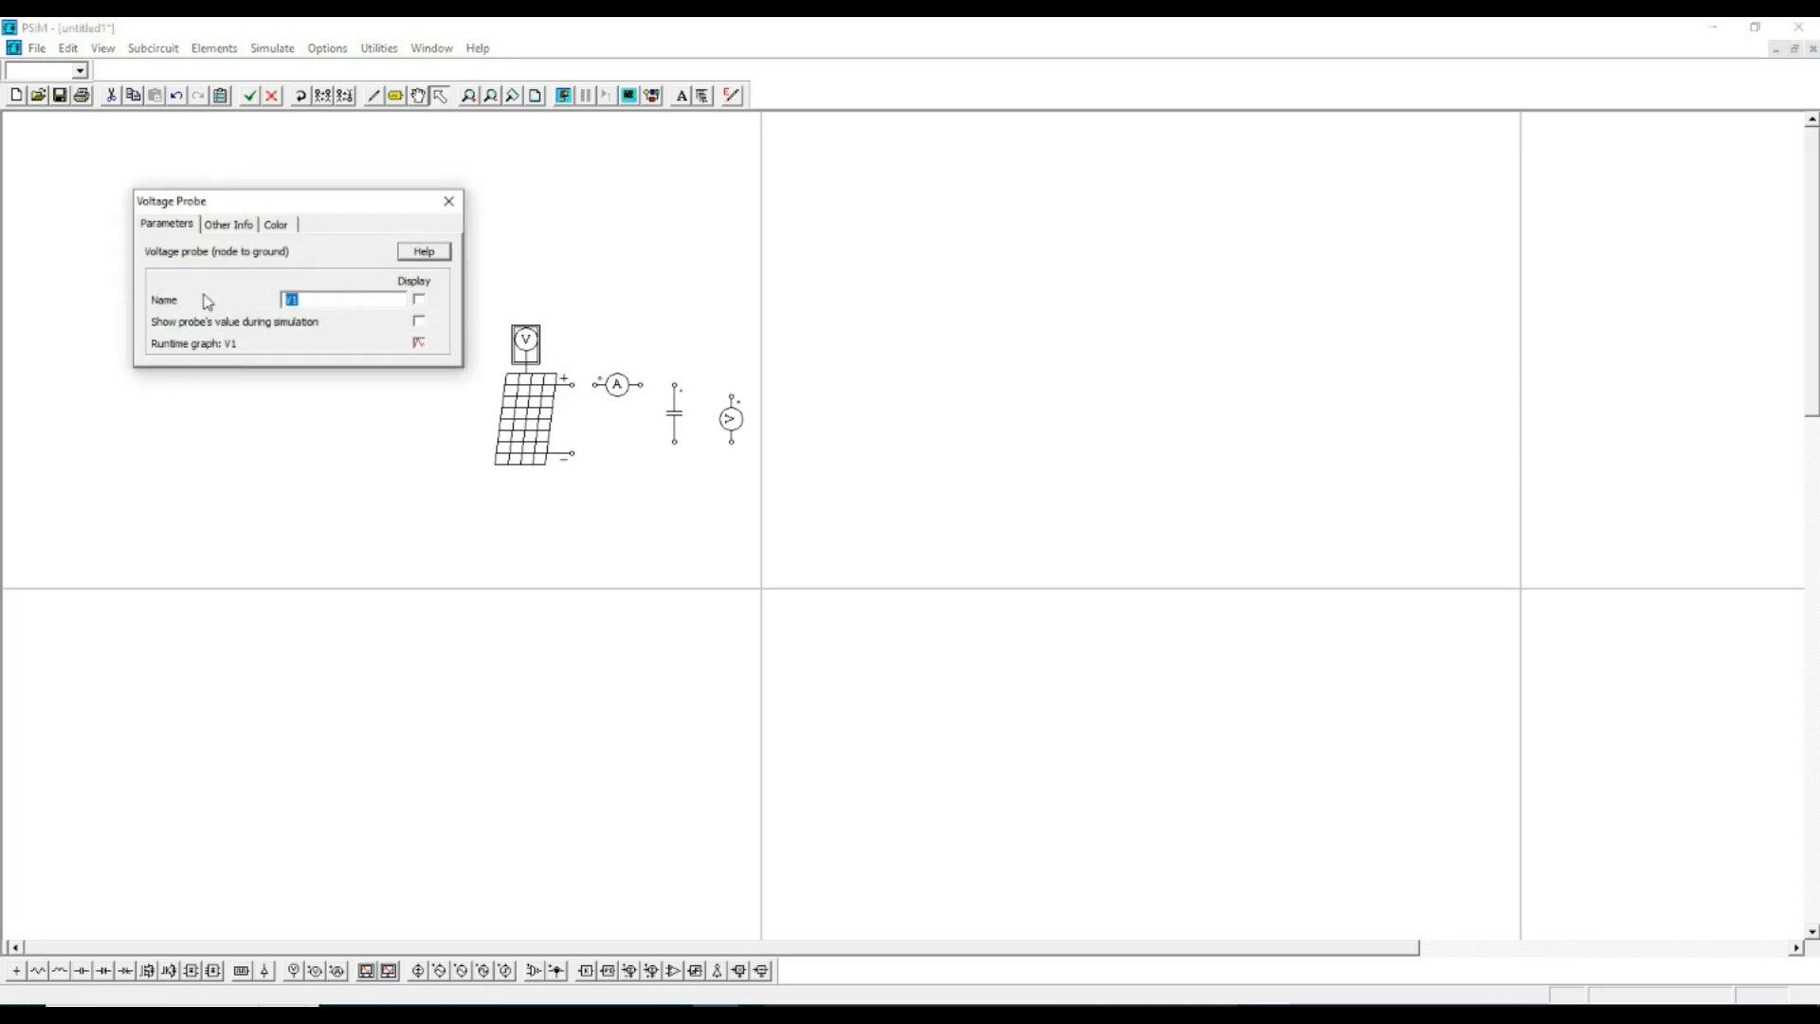
type("Pmax")
left_click(449, 202)
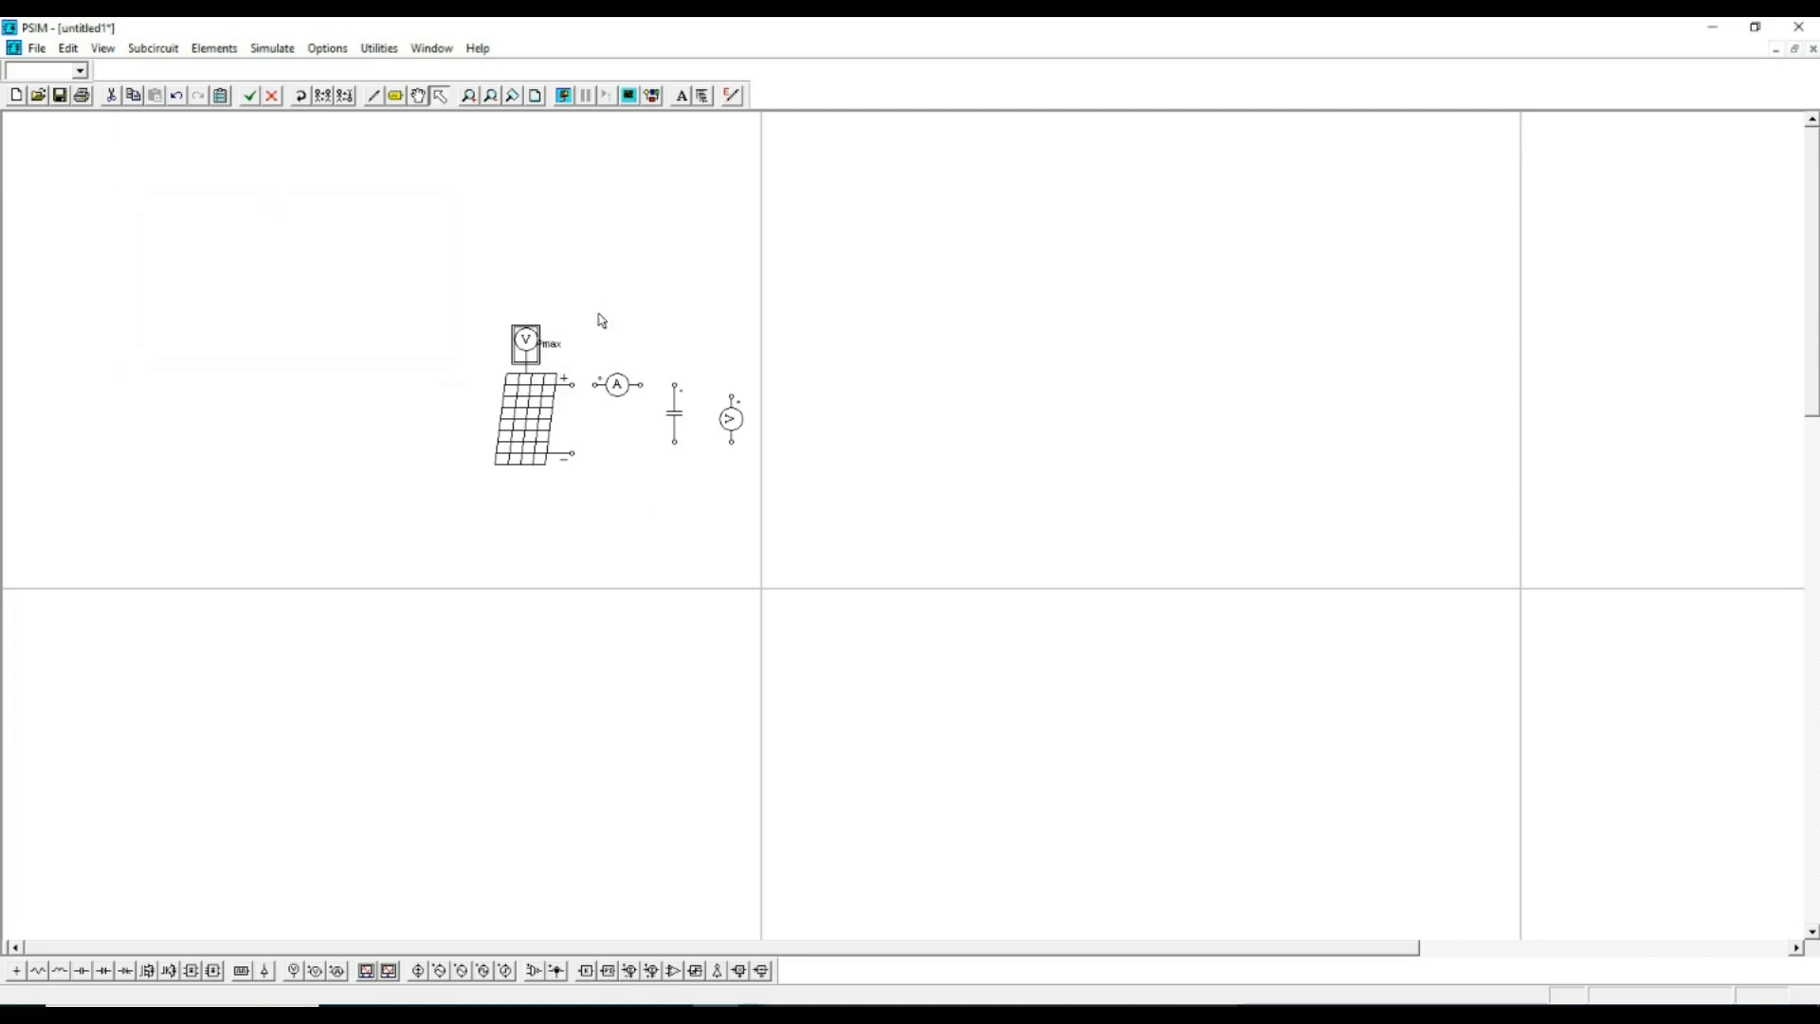
- Name the current probe ipv and the two-node voltage probe vpv, displaying both names on the schematic
double_click(618, 387)
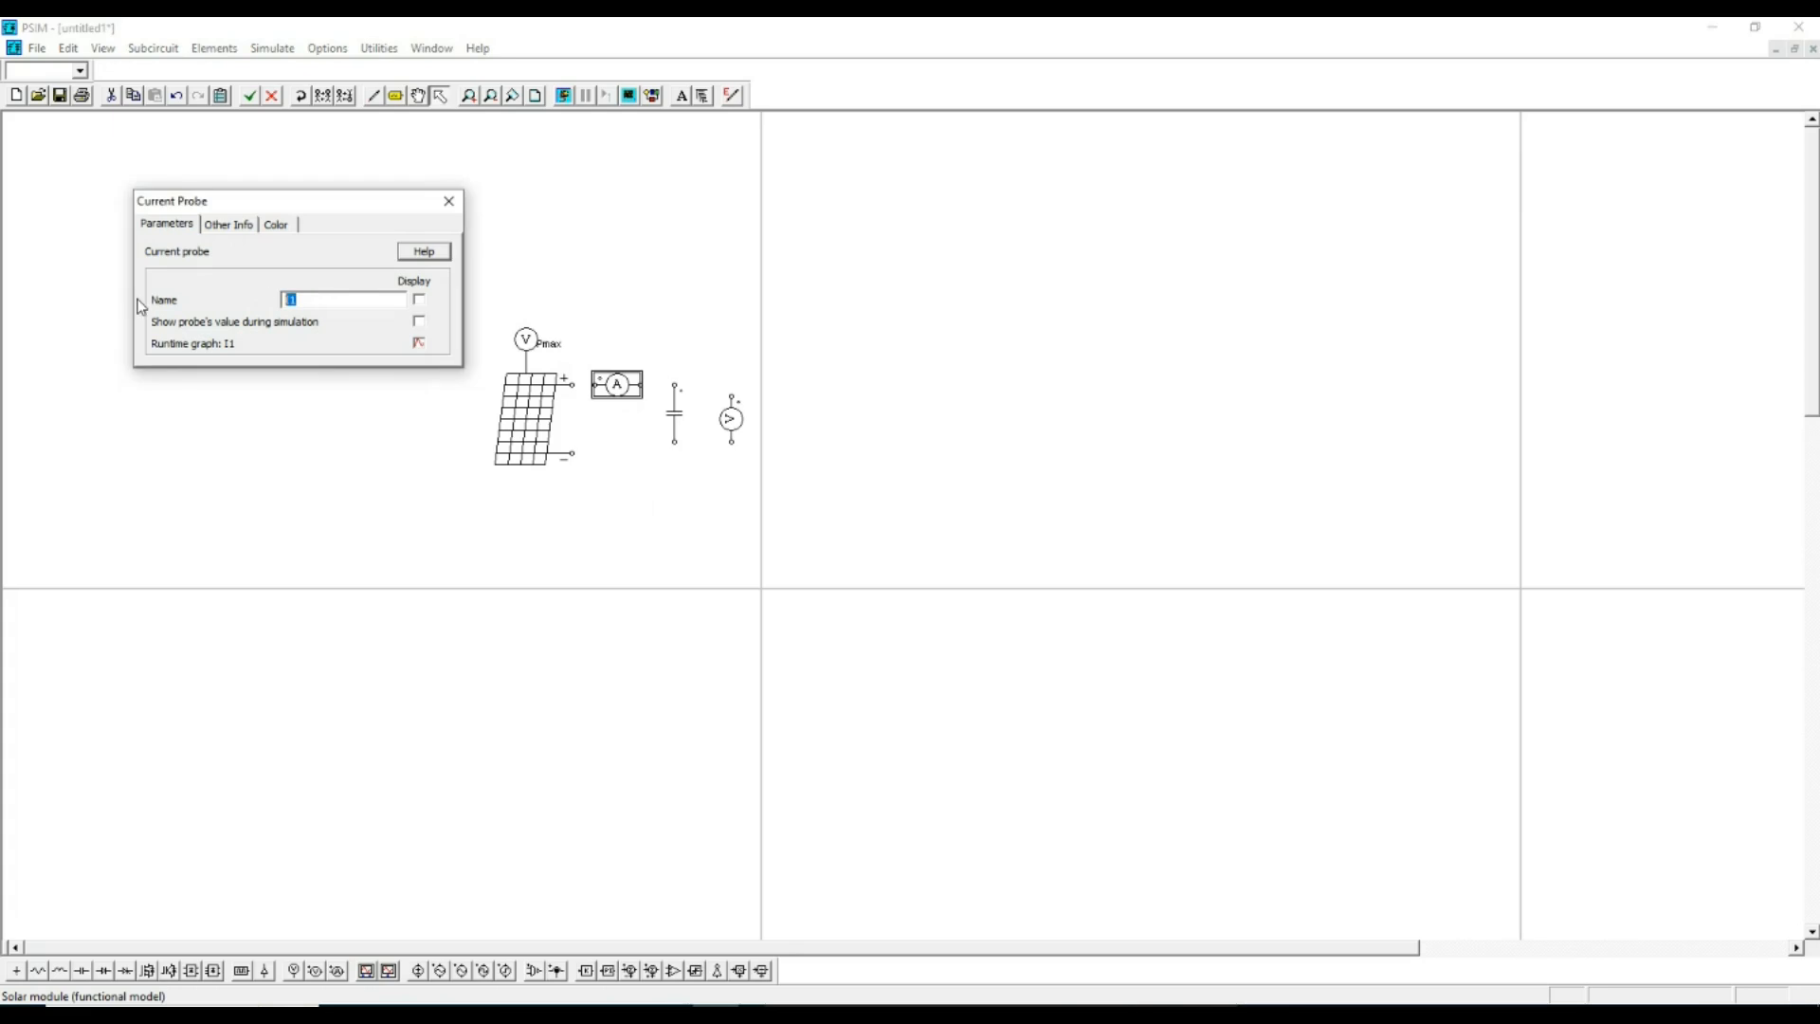
type("ipv")
left_click(419, 299)
left_click(448, 204)
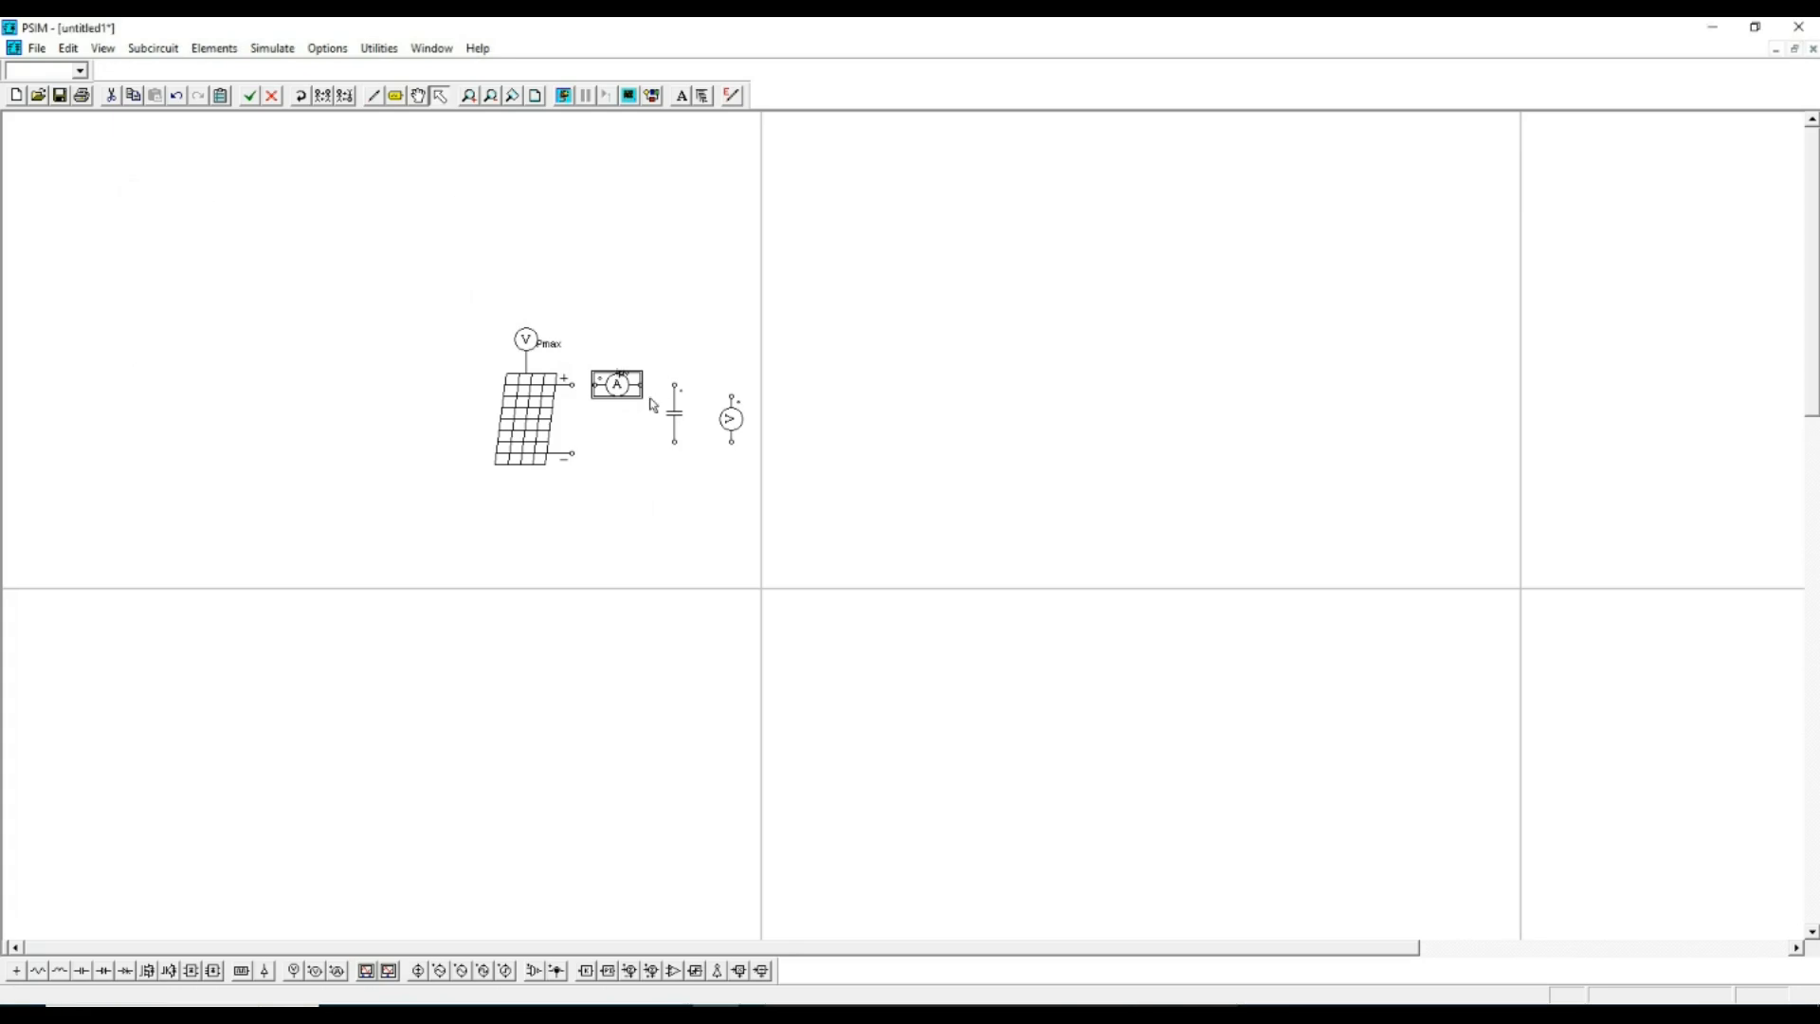
double_click(732, 422)
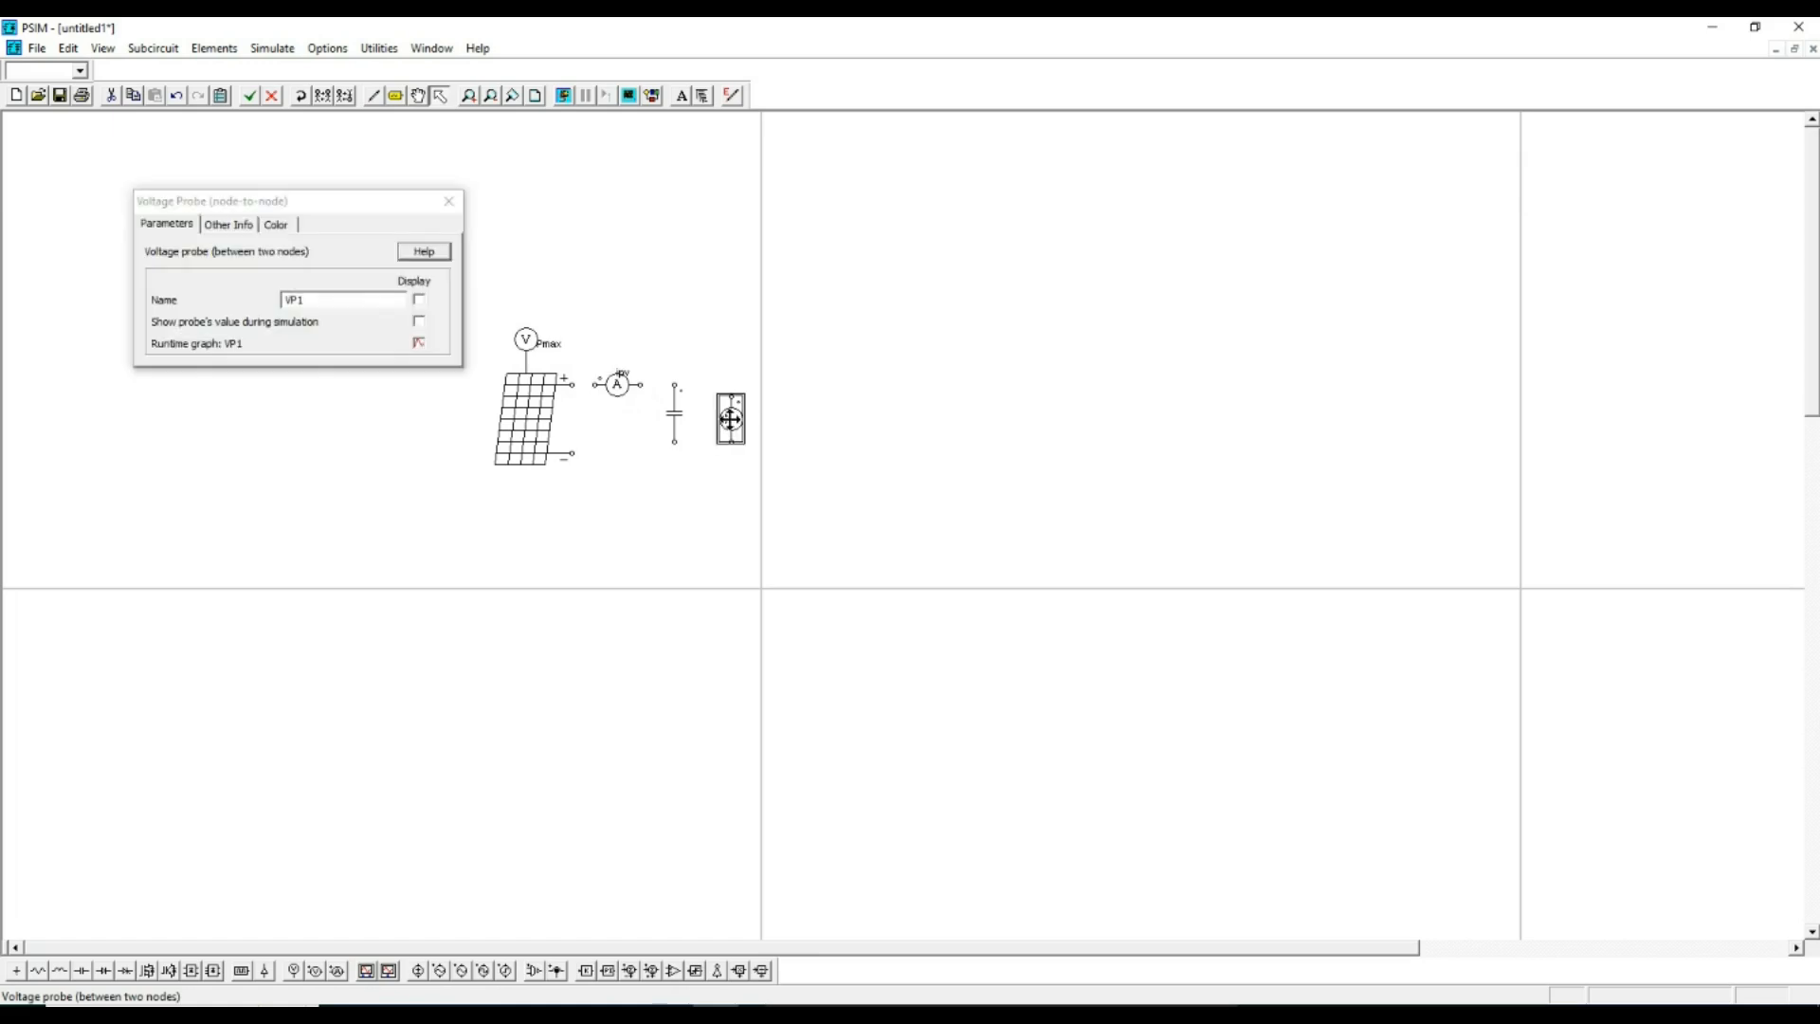
type("vpv")
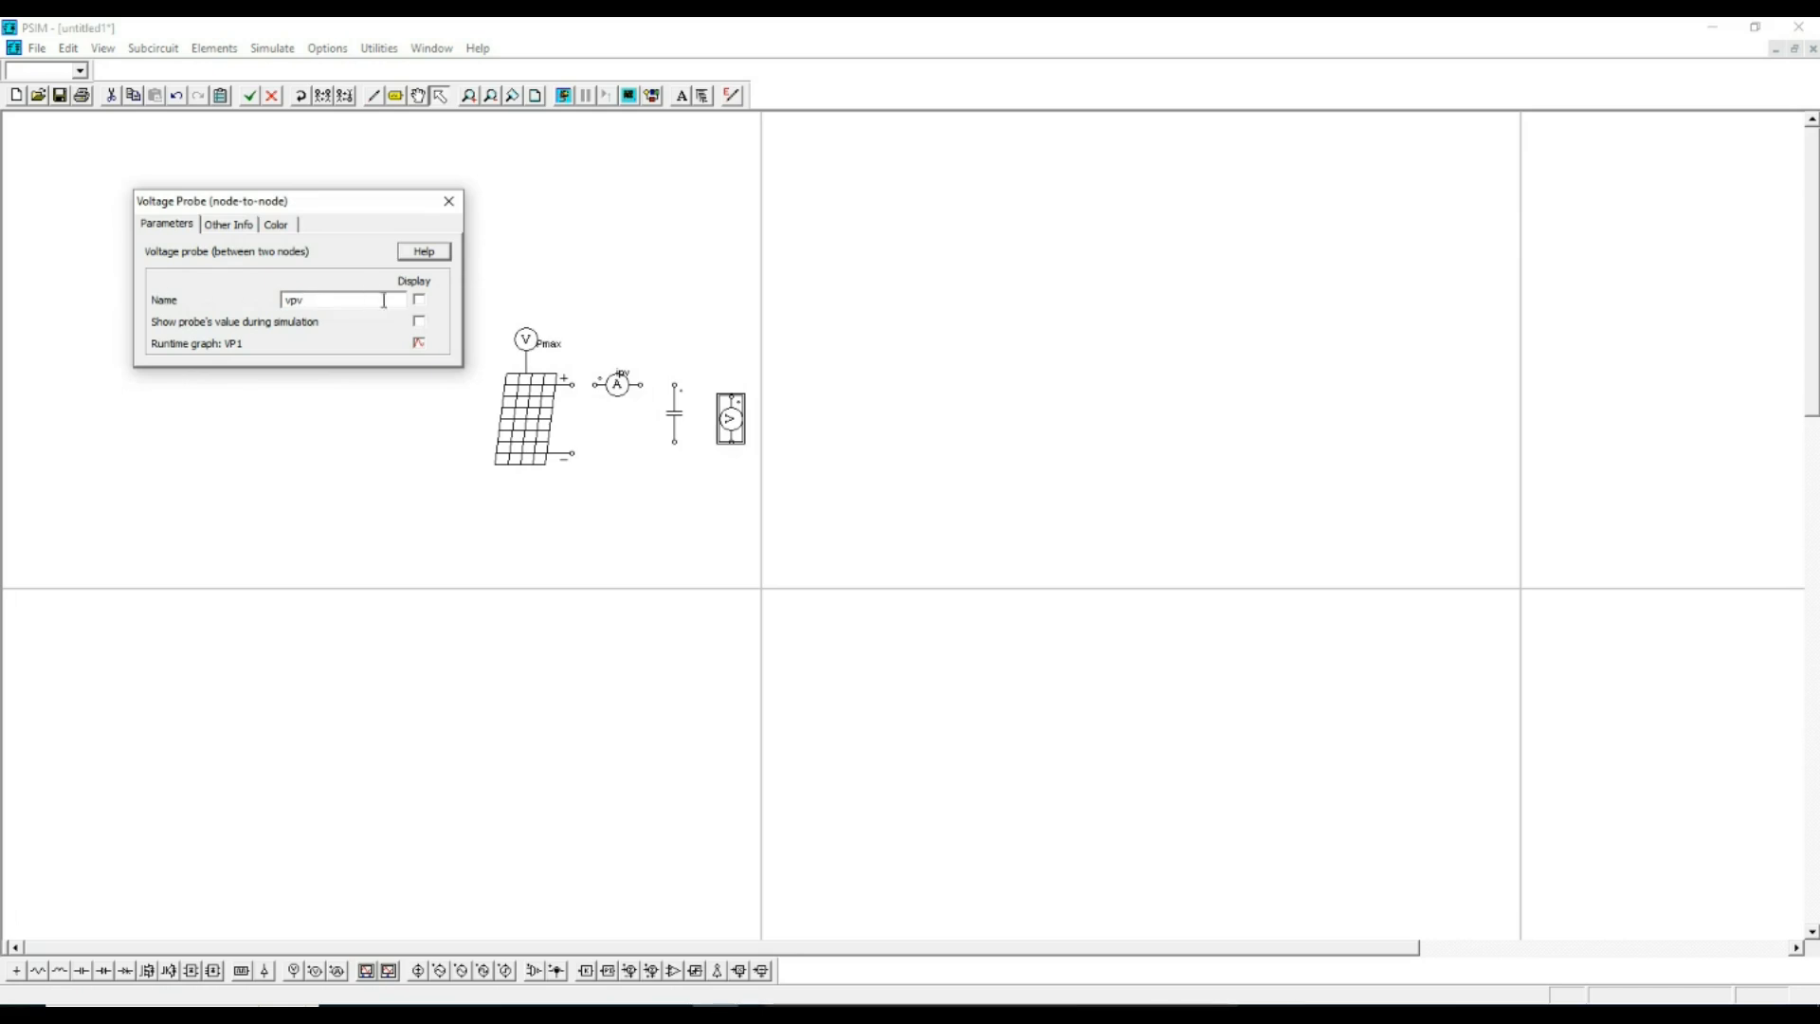
left_click(418, 300)
left_click(449, 201)
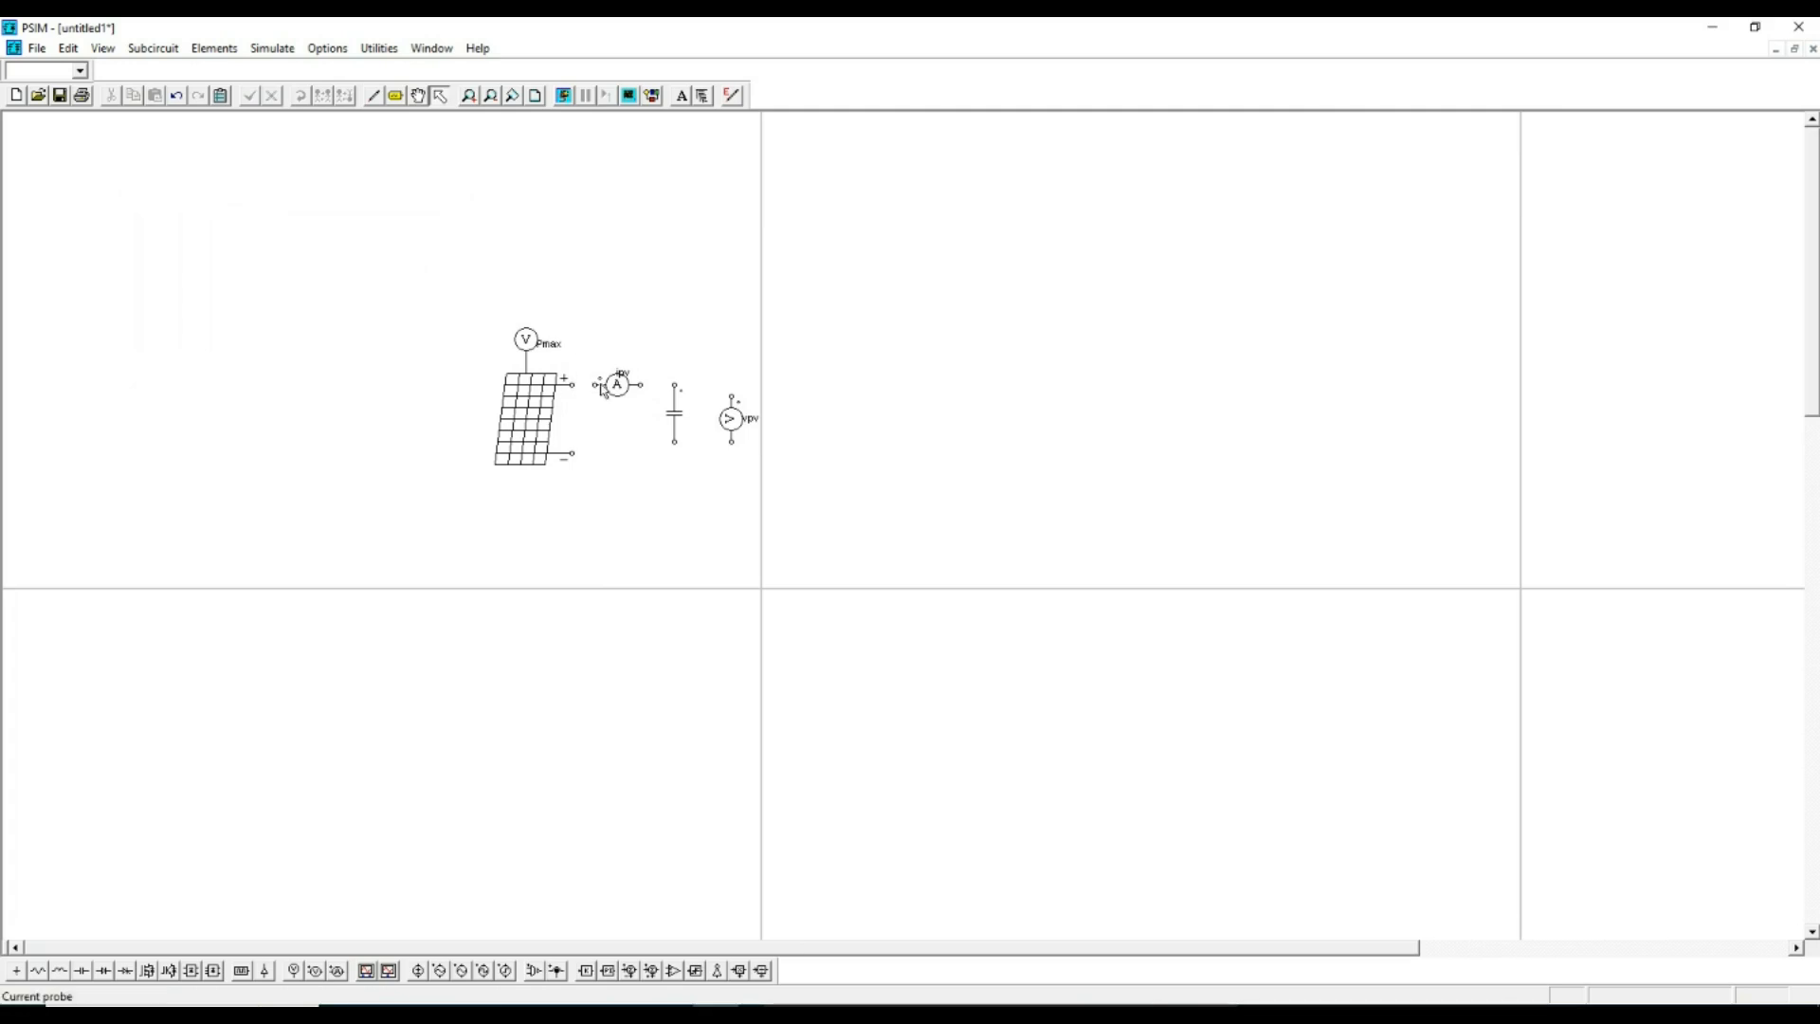
- Wire the solar module through the current probe to the parallel capacitor and voltage probe, with a return to the negative terminal
left_click(374, 96)
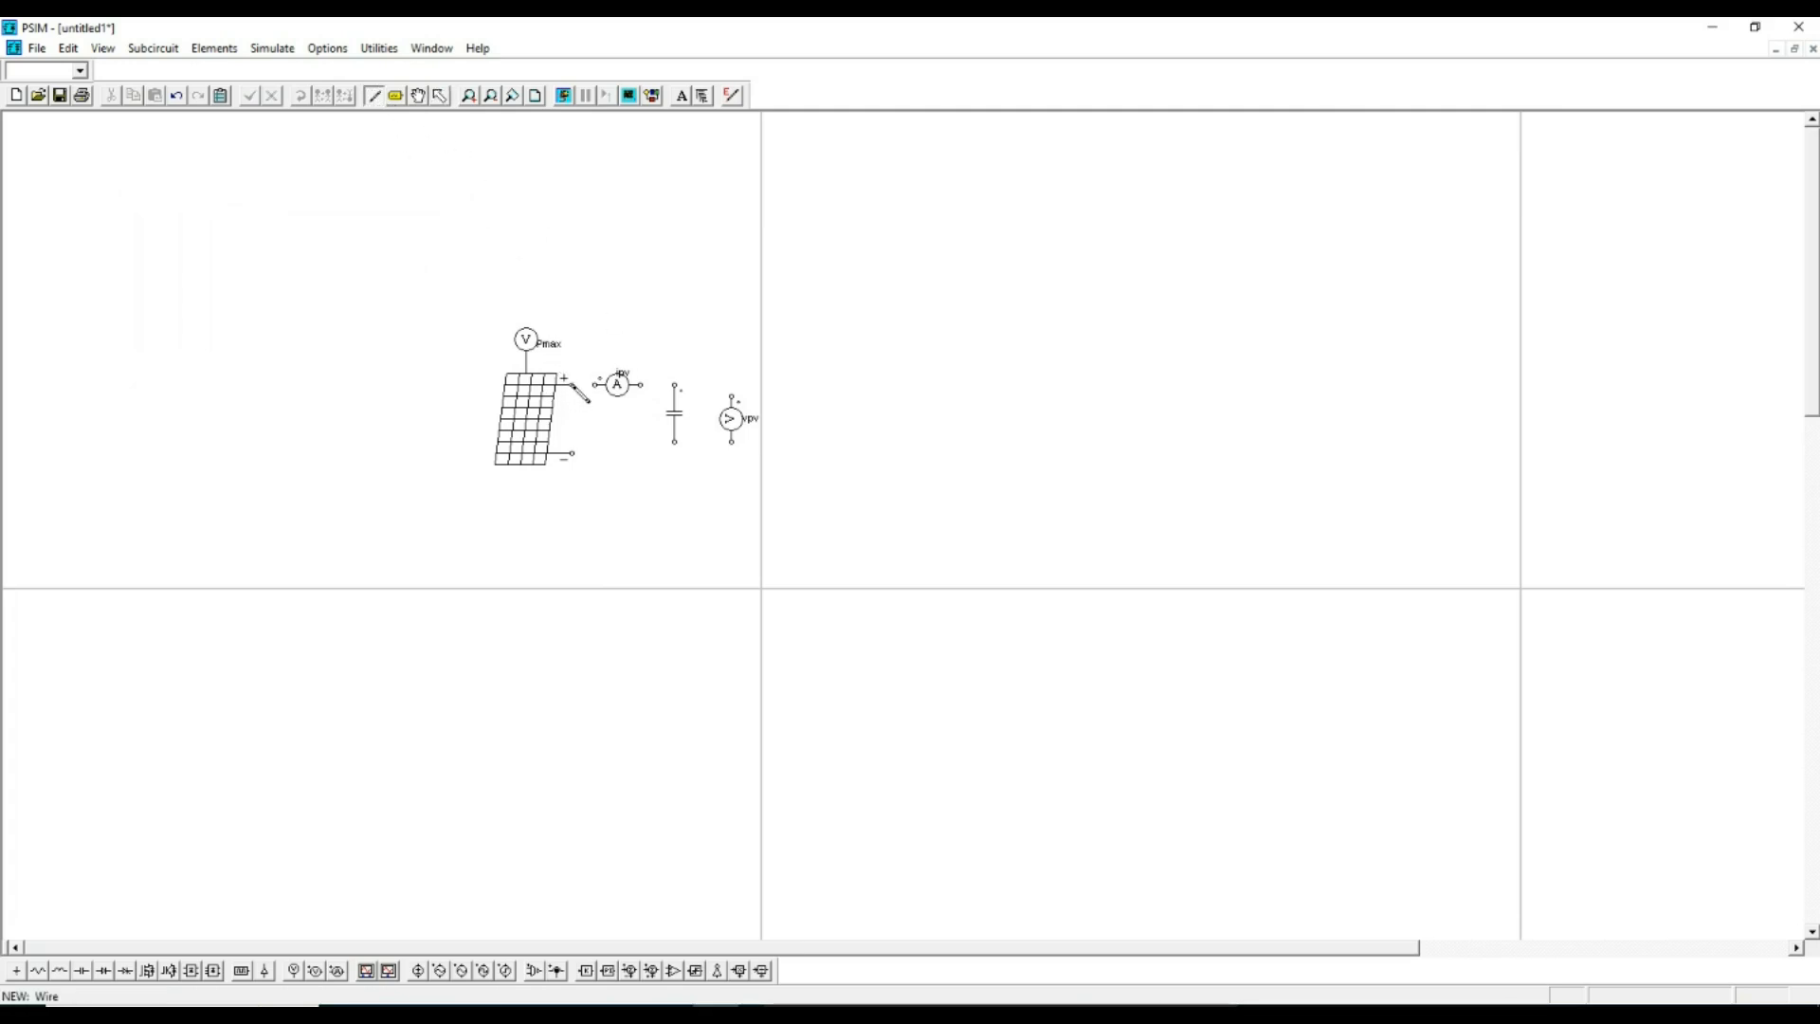
left_click_drag(571, 384, 731, 396)
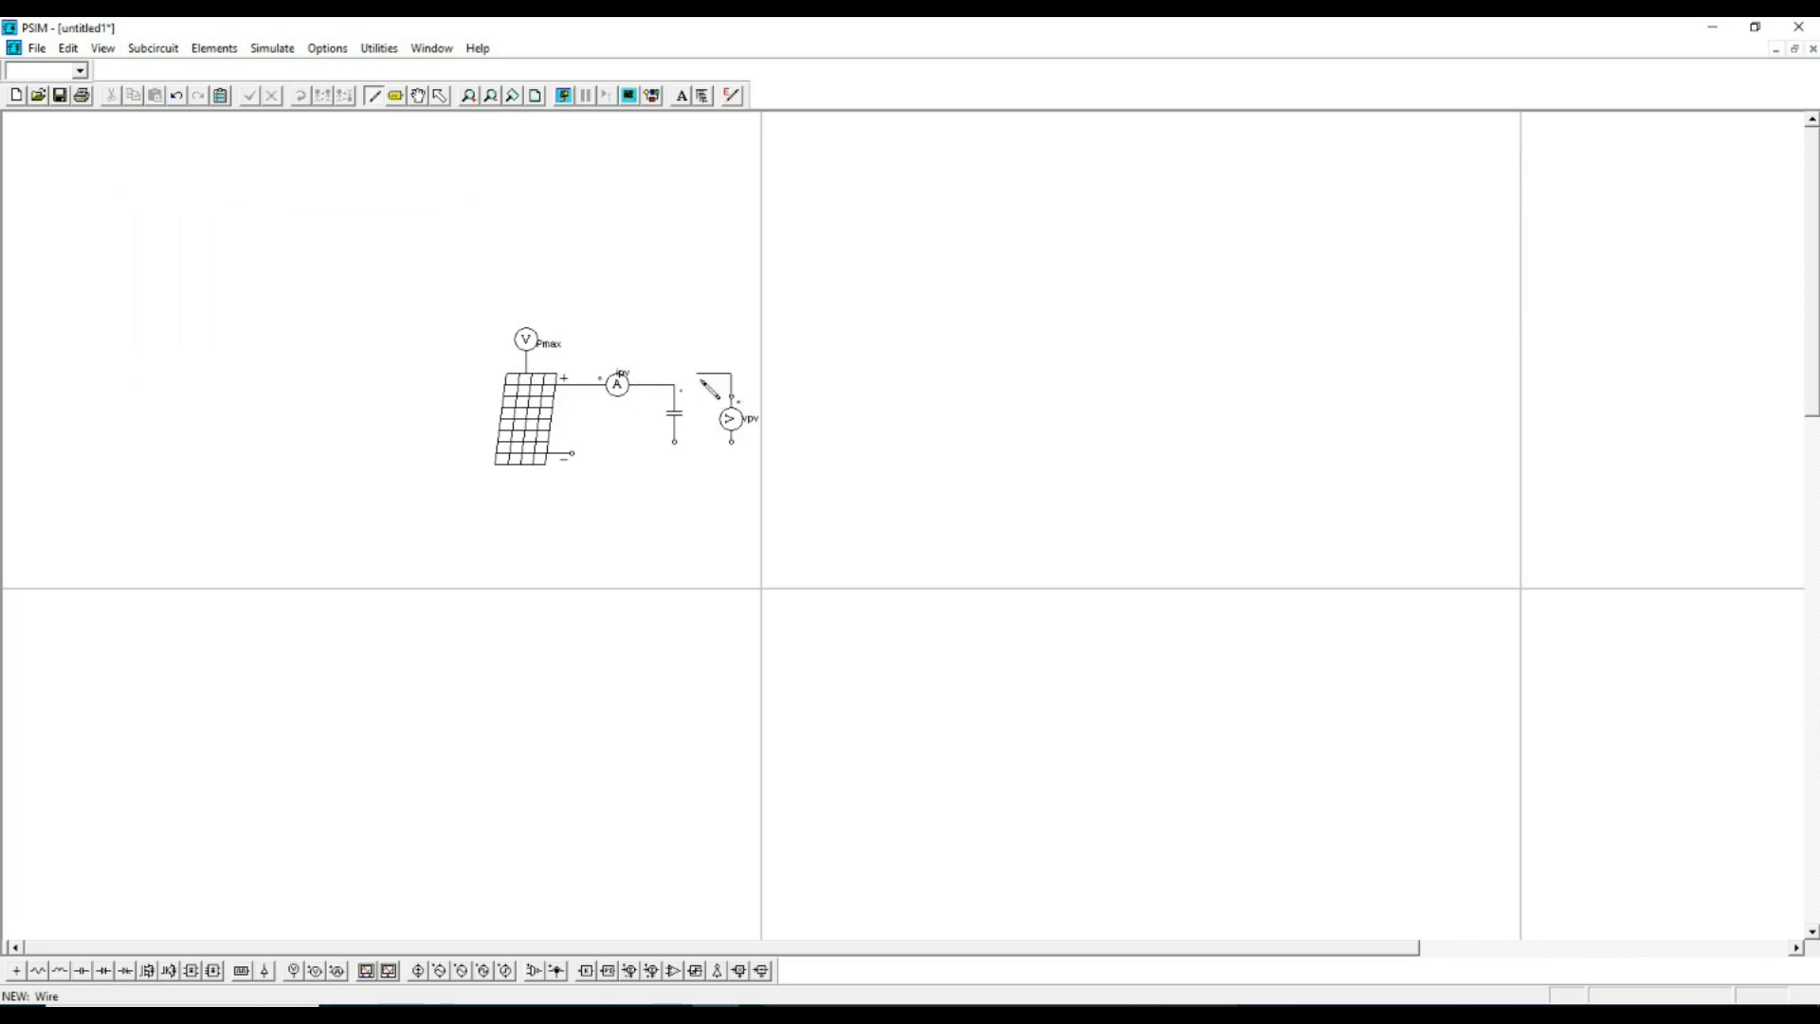
mouse_move(571, 455)
left_mouse_down()
mouse_move(731, 441)
mouse_move(674, 453)
left_mouse_up()
key("Escape")
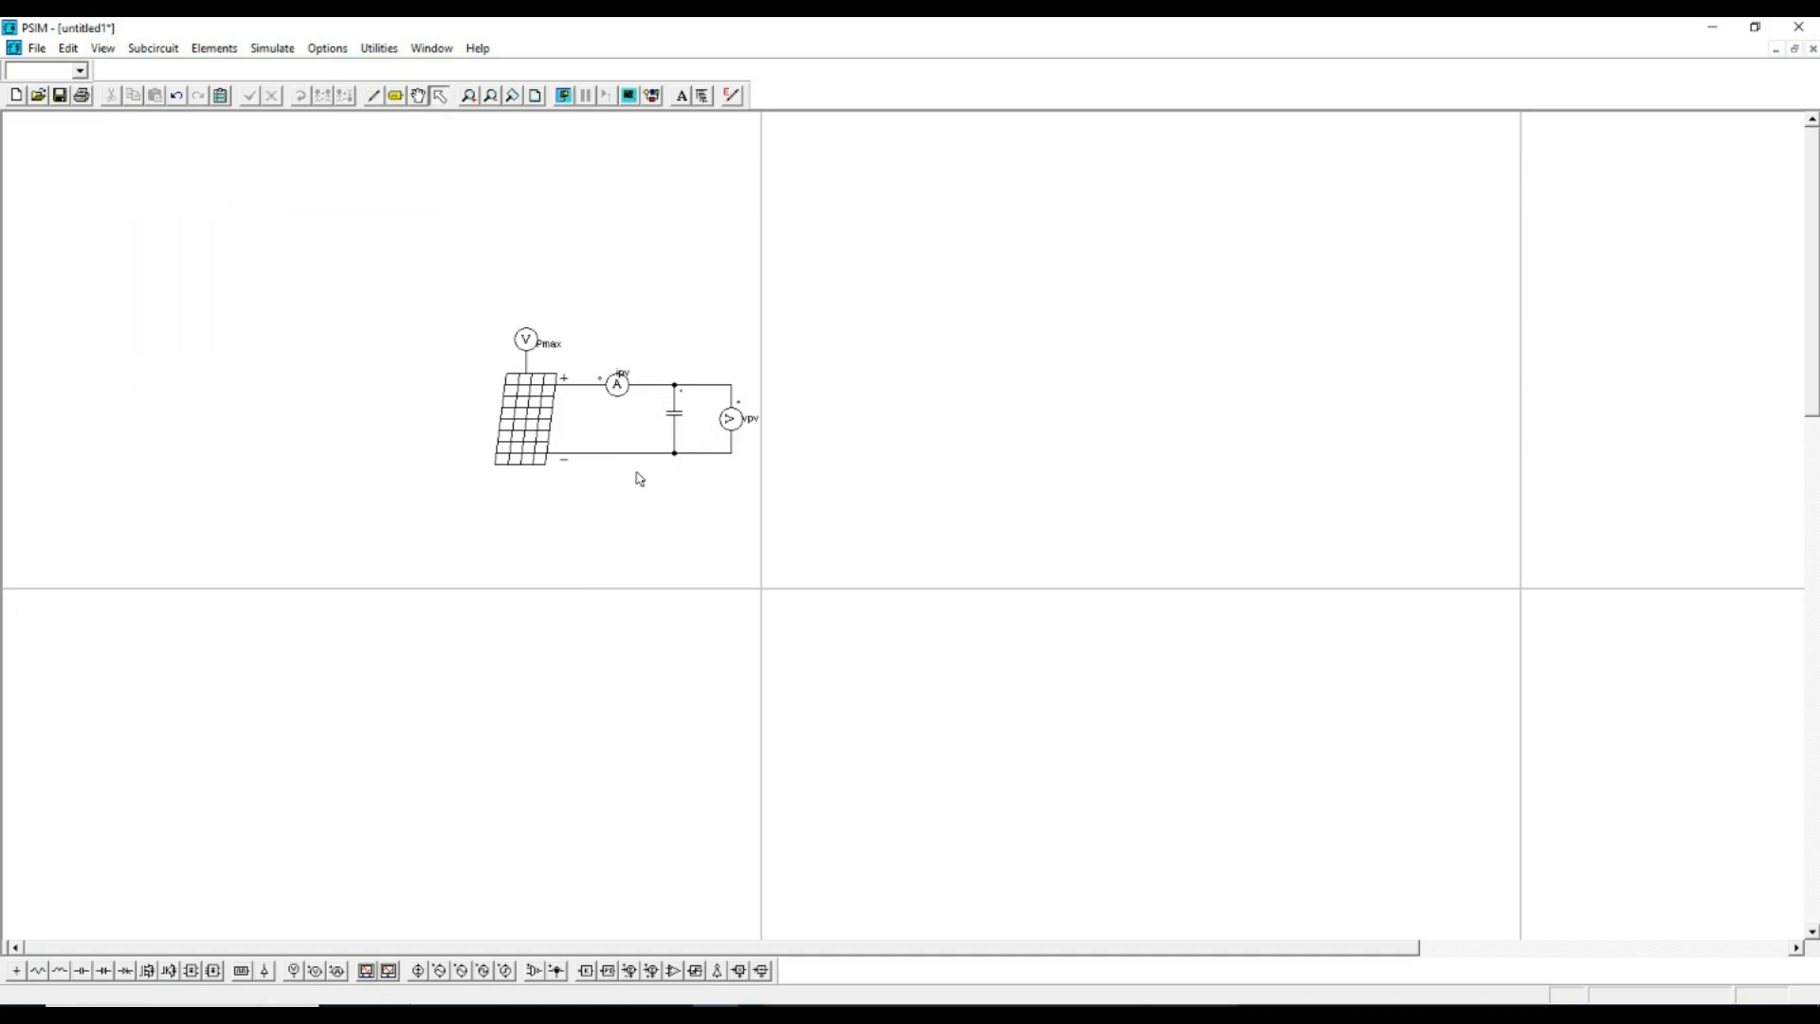
- Display the capacitor's capacitance value on the schematic
double_click(672, 420)
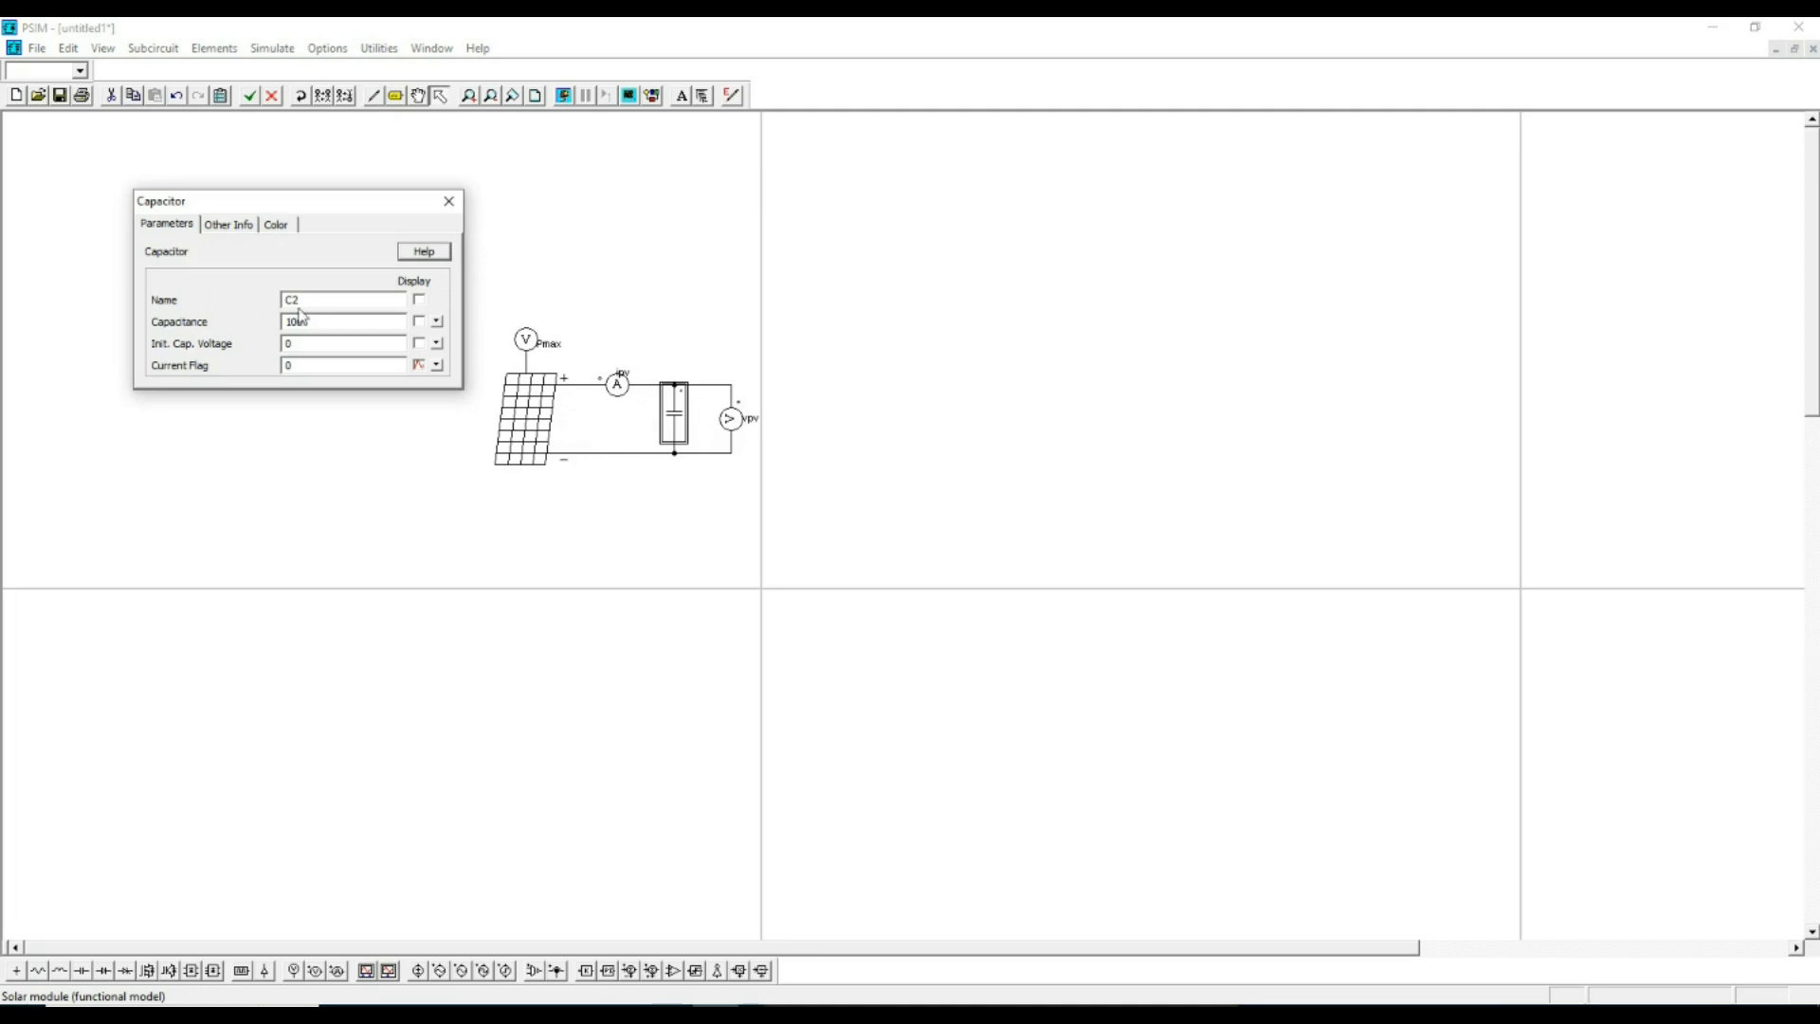
left_click(418, 322)
left_click(448, 203)
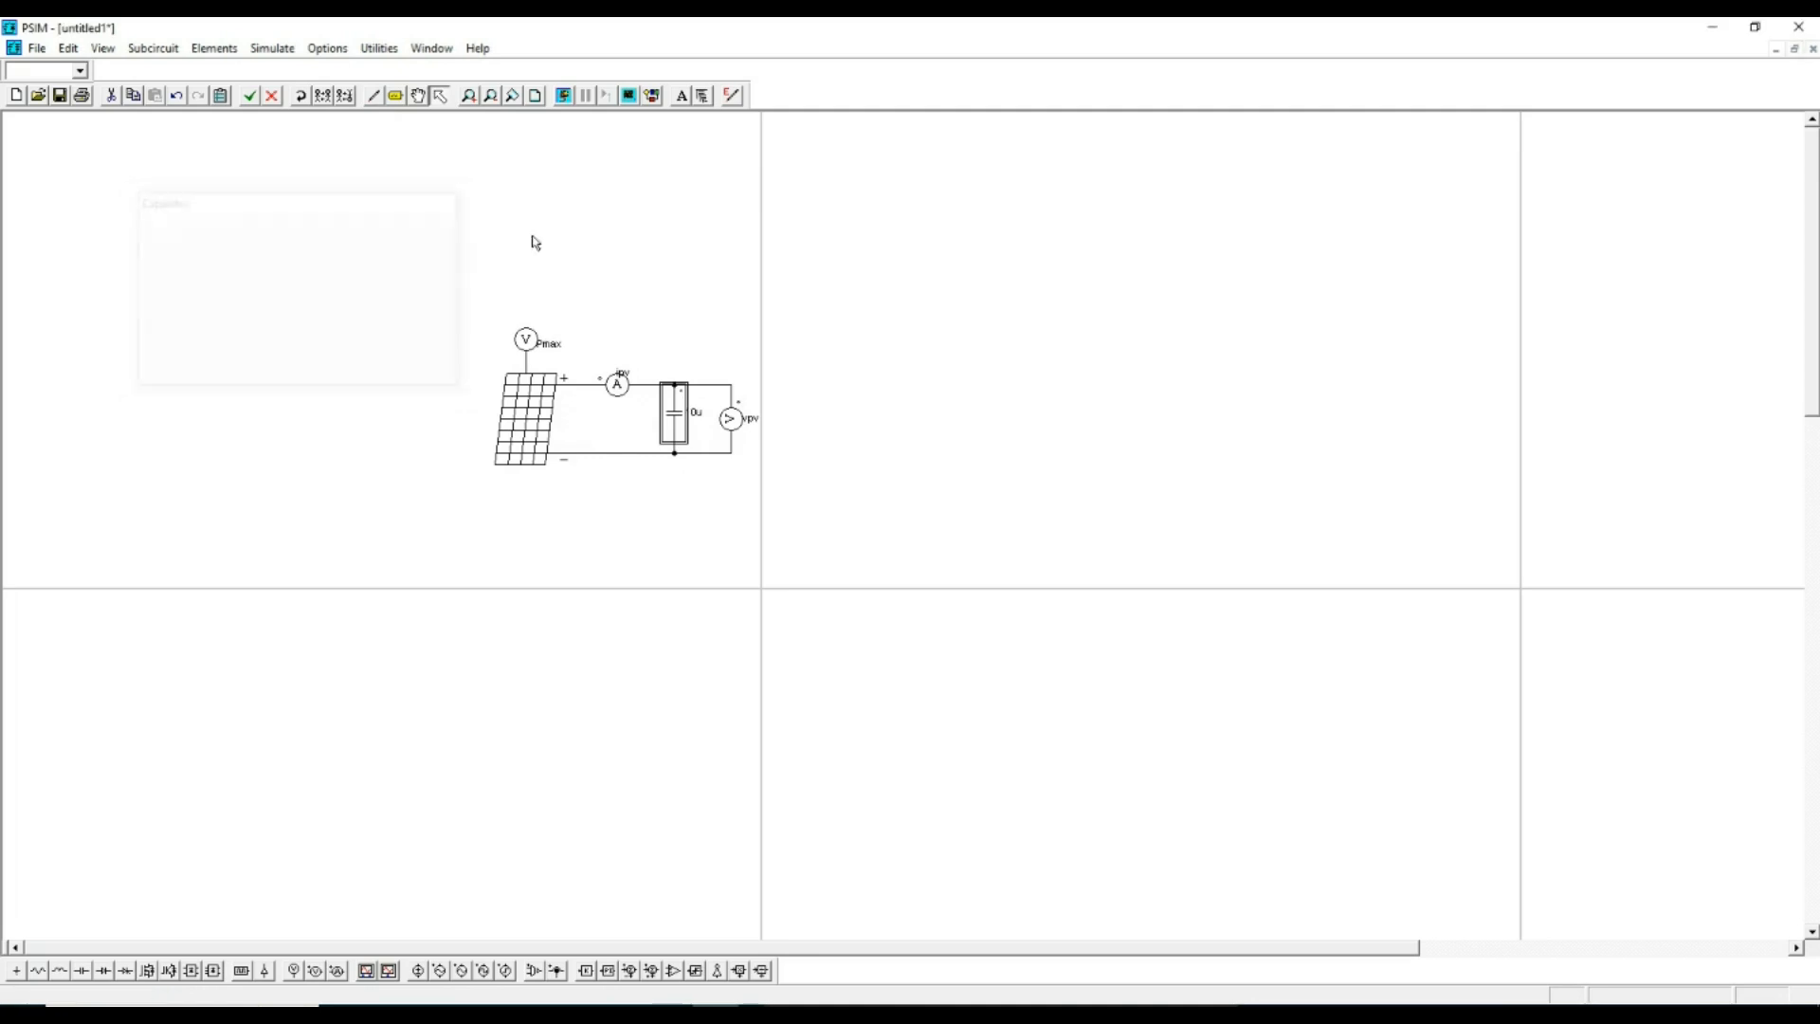
left_click(699, 507)
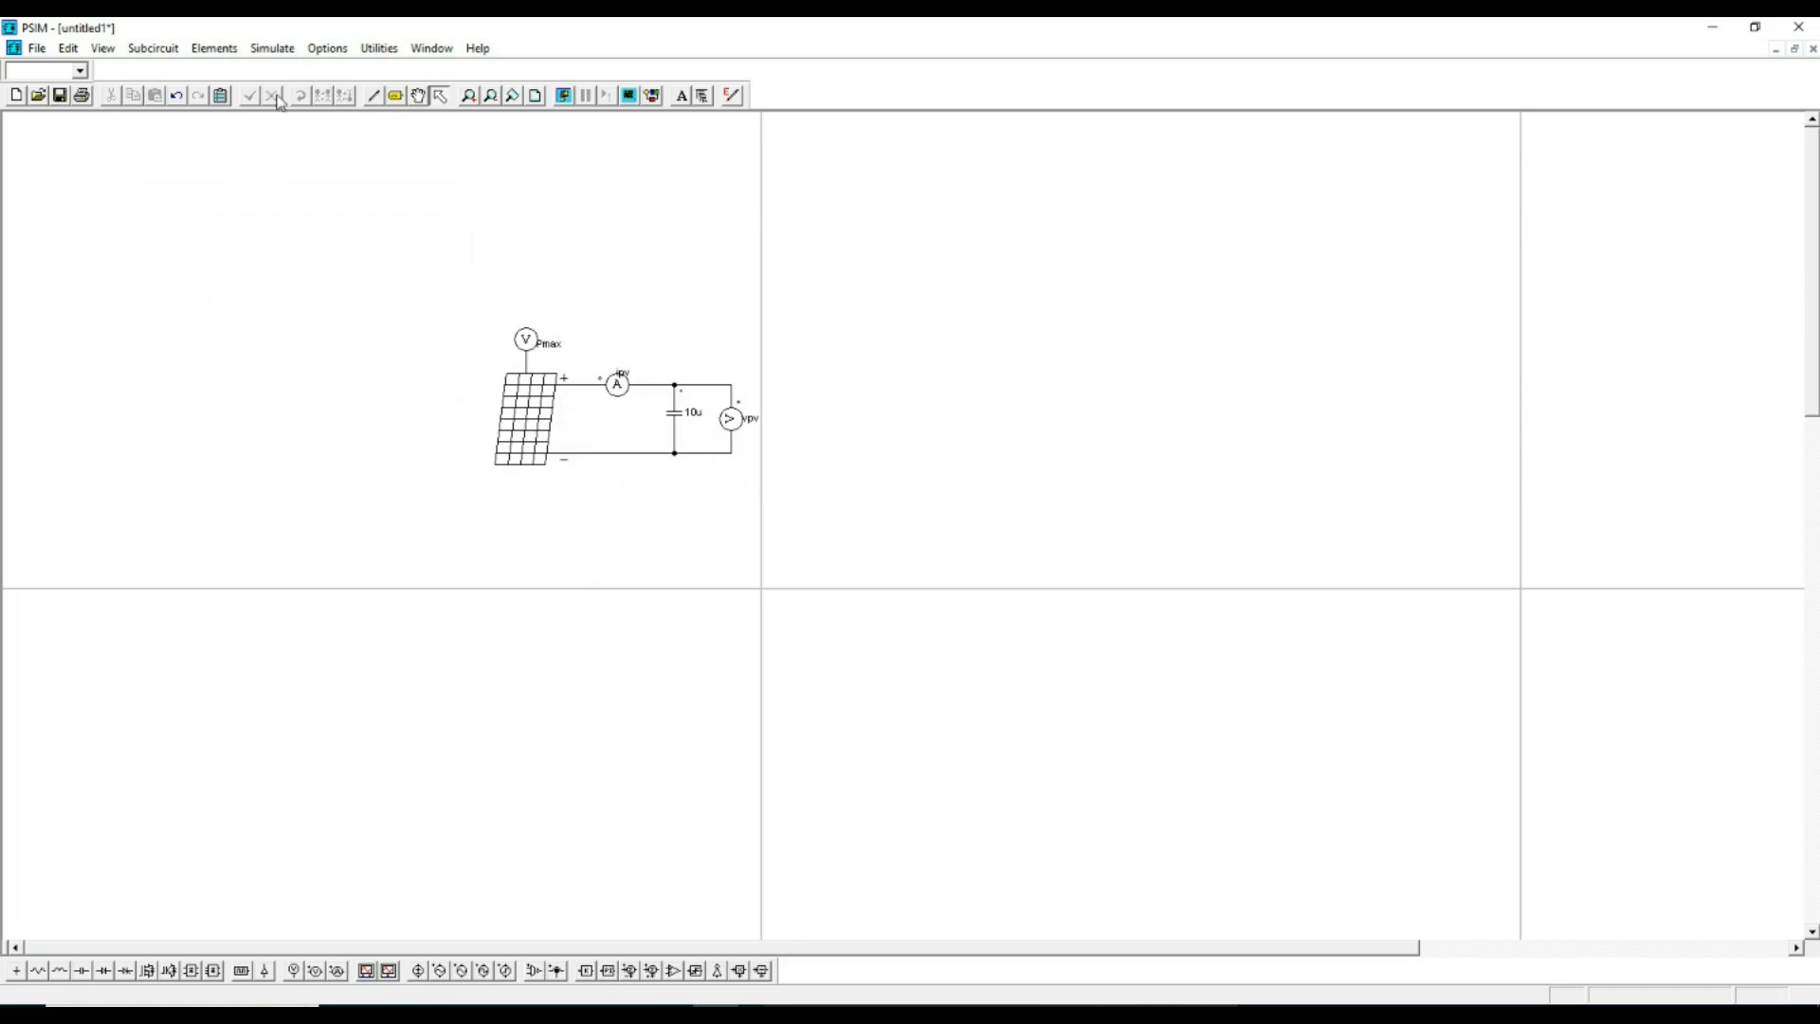
- Add a Simulation Control element to the right of the circuit, check its time step setting and shift it slightly away from the circuit
left_click(273, 49)
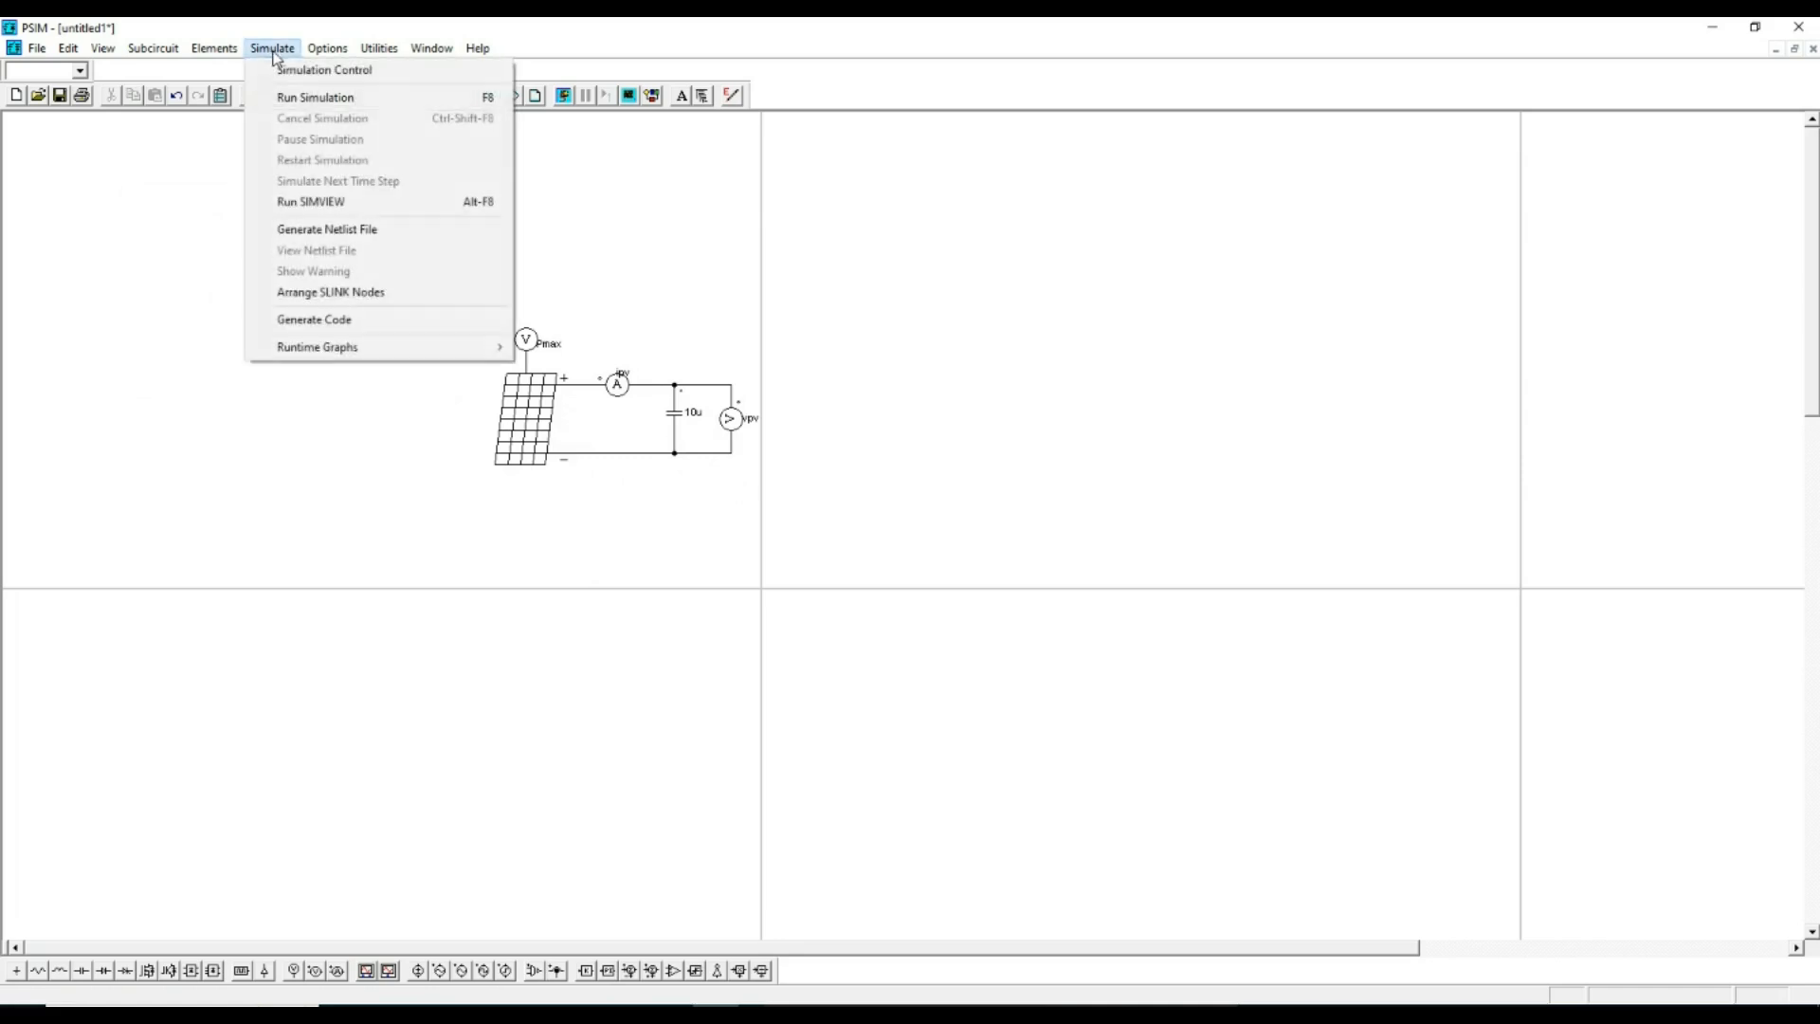
left_click(334, 72)
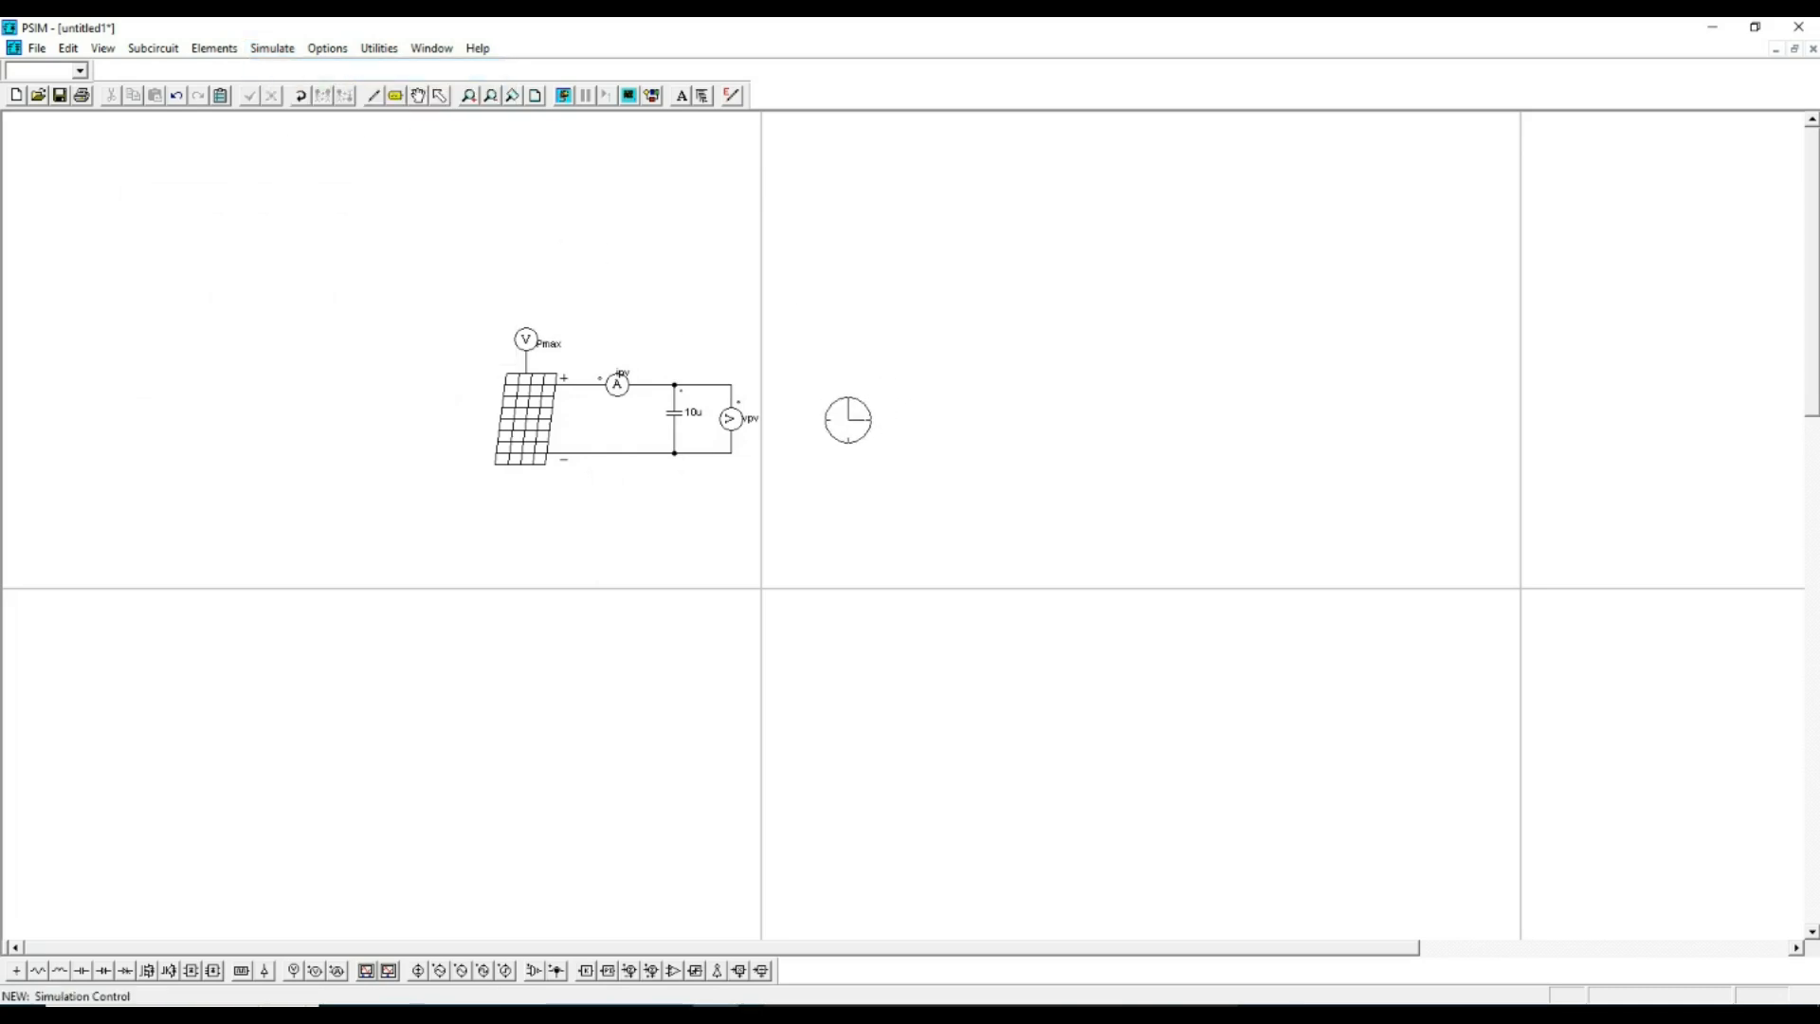
double_click(835, 422)
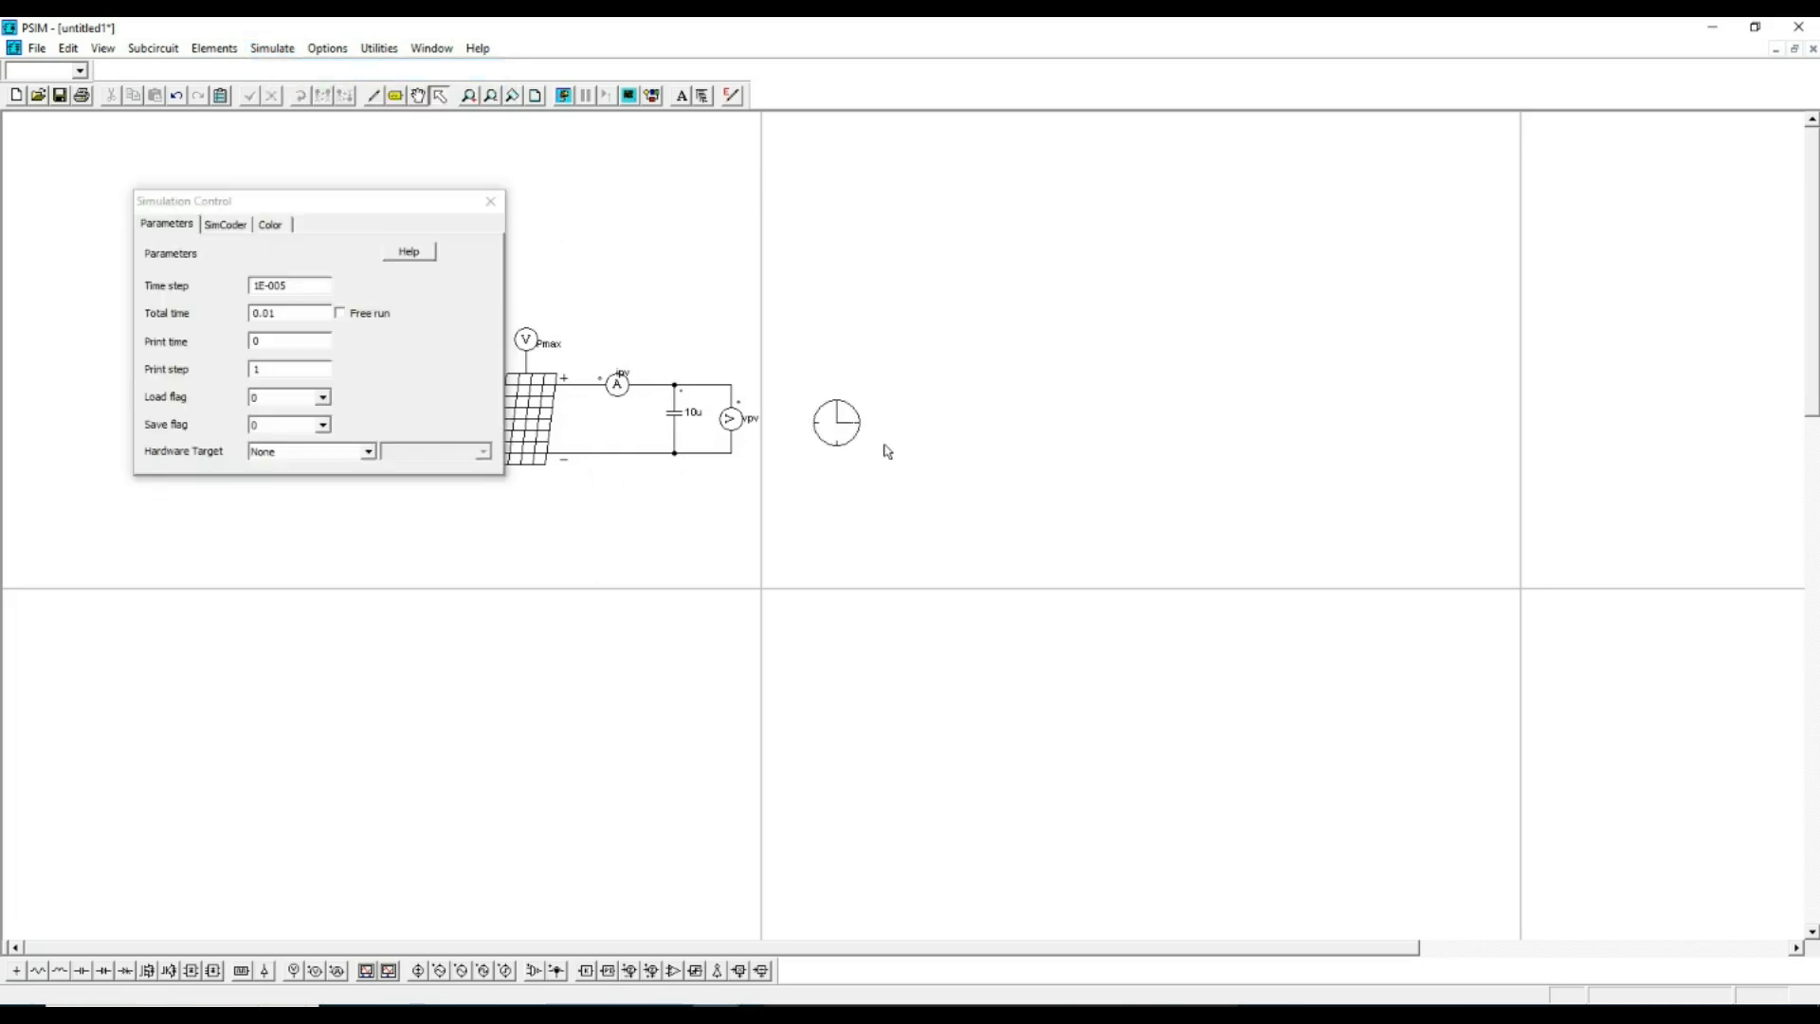
left_click_drag(346, 207, 1093, 301)
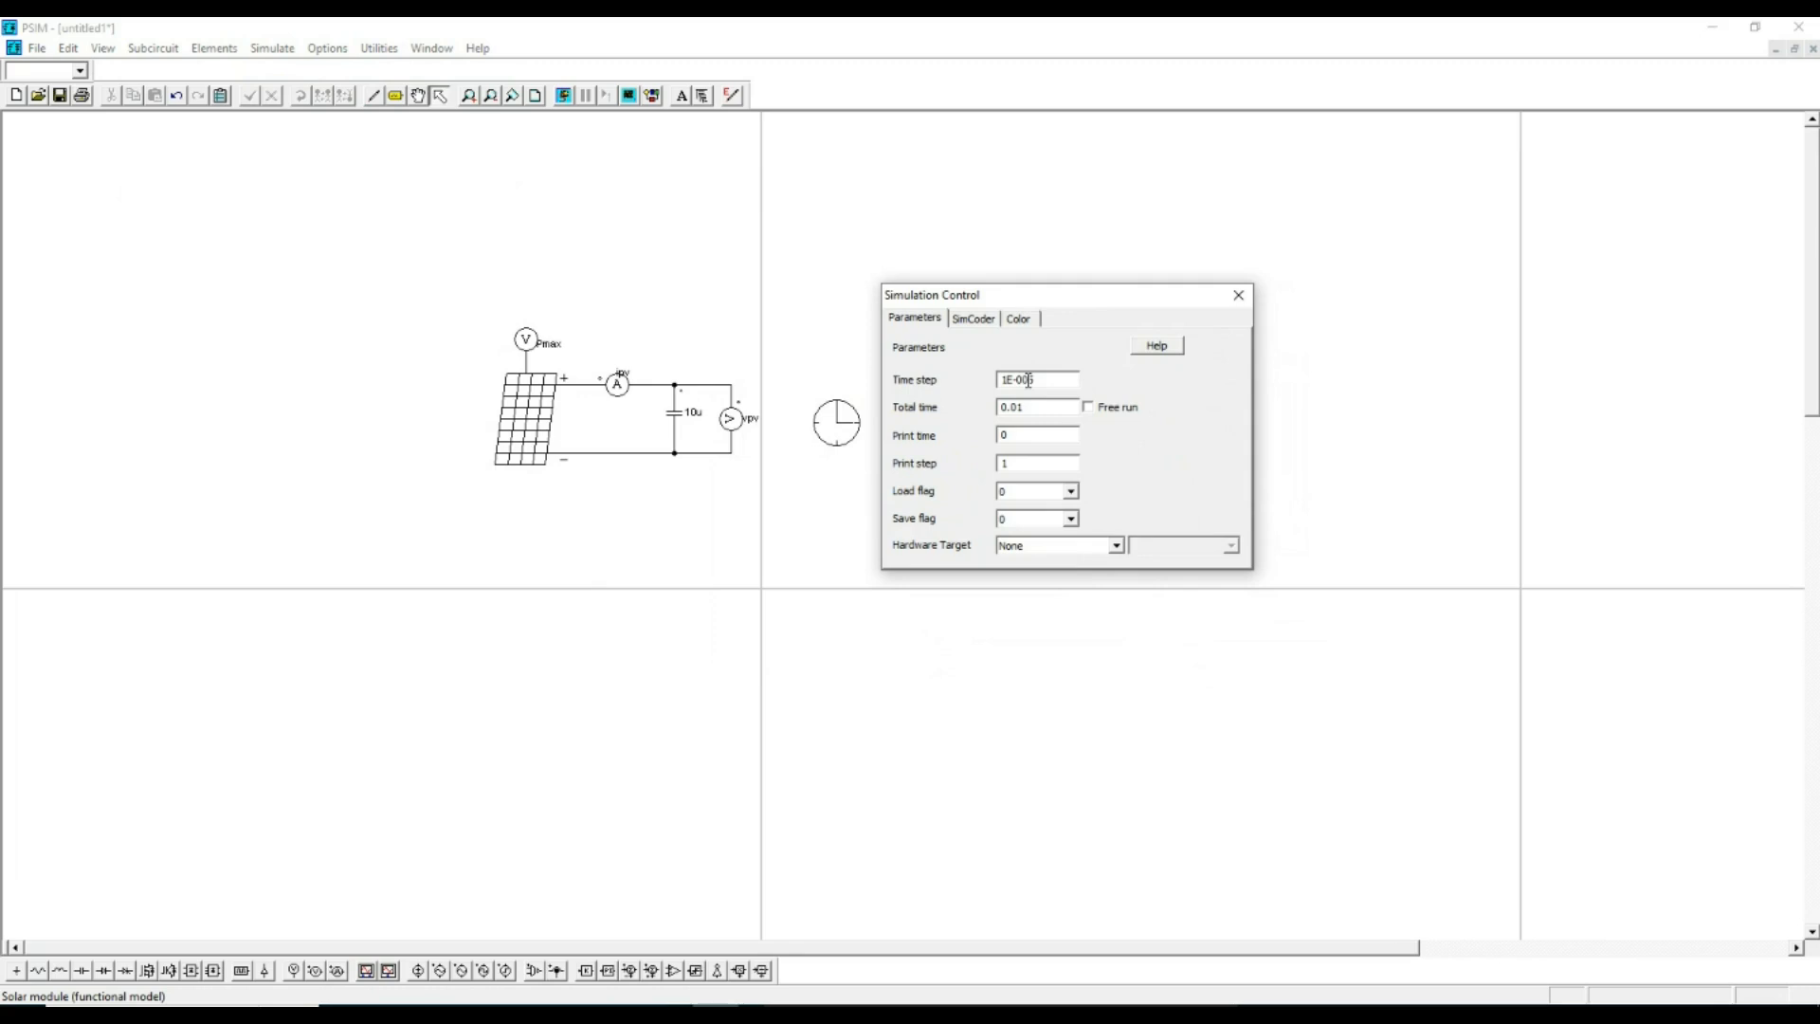
left_click_drag(1029, 380, 1040, 380)
left_click(1239, 300)
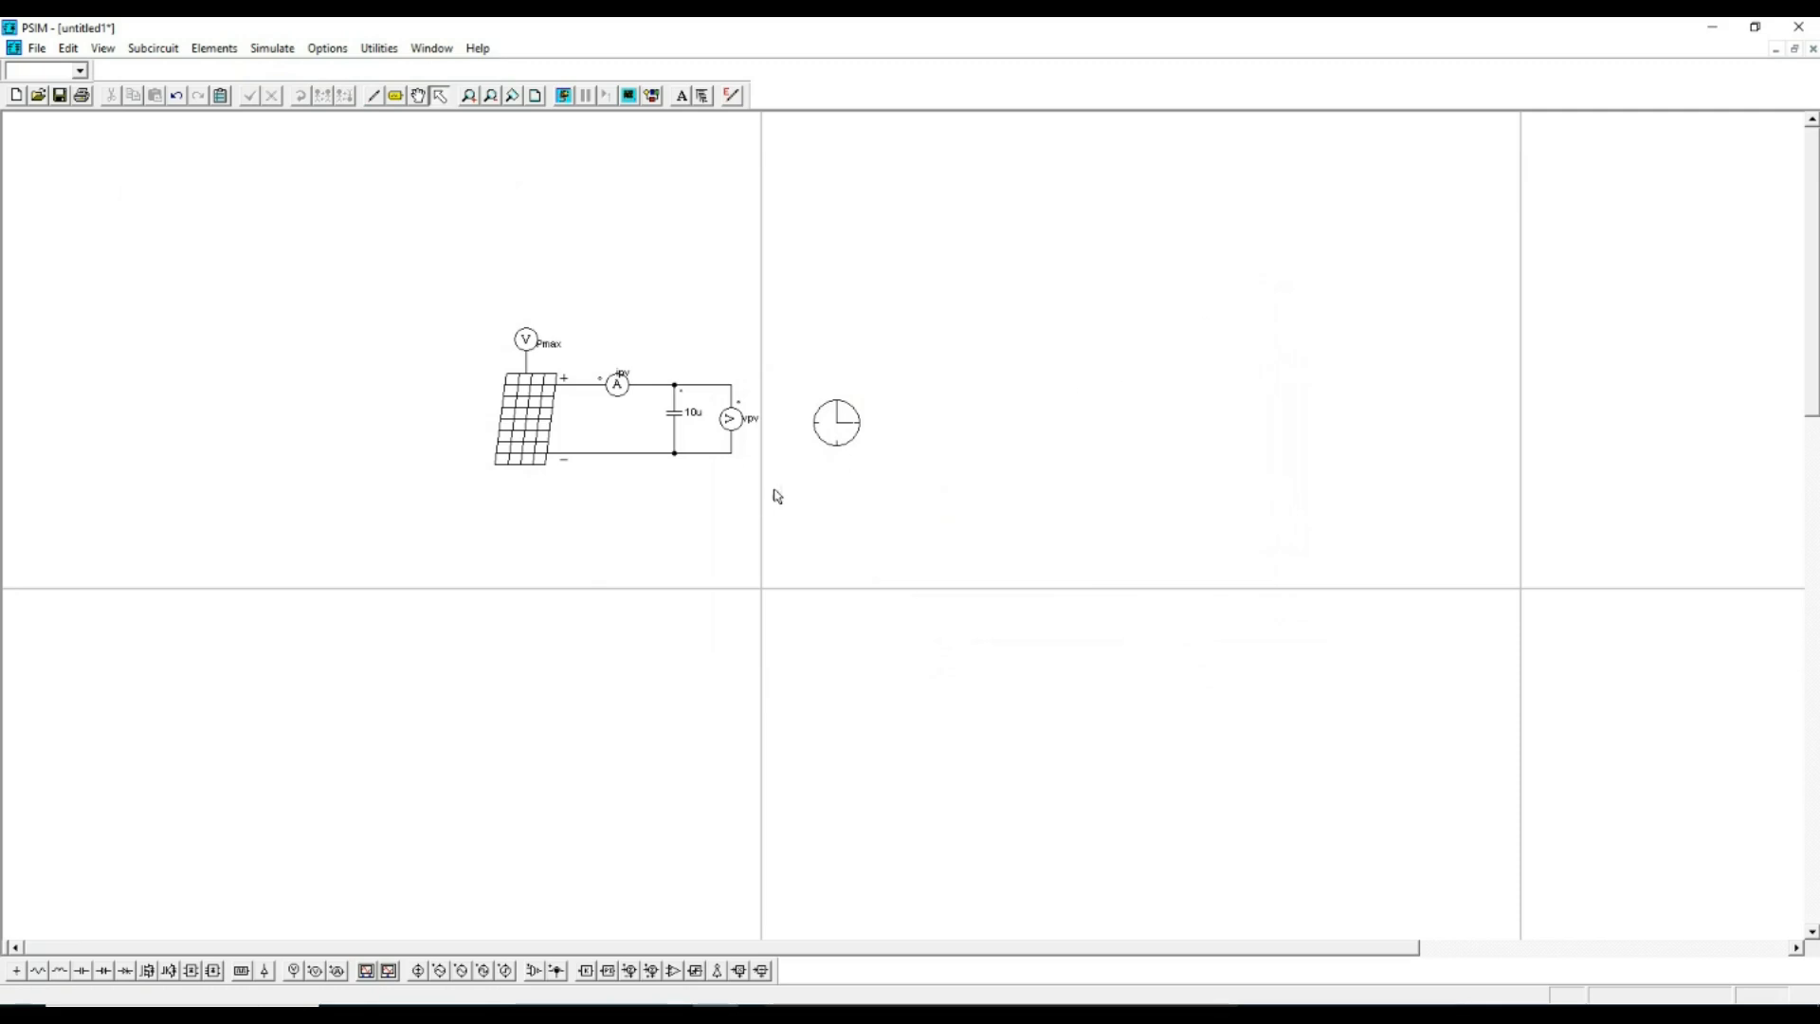
left_click(836, 429)
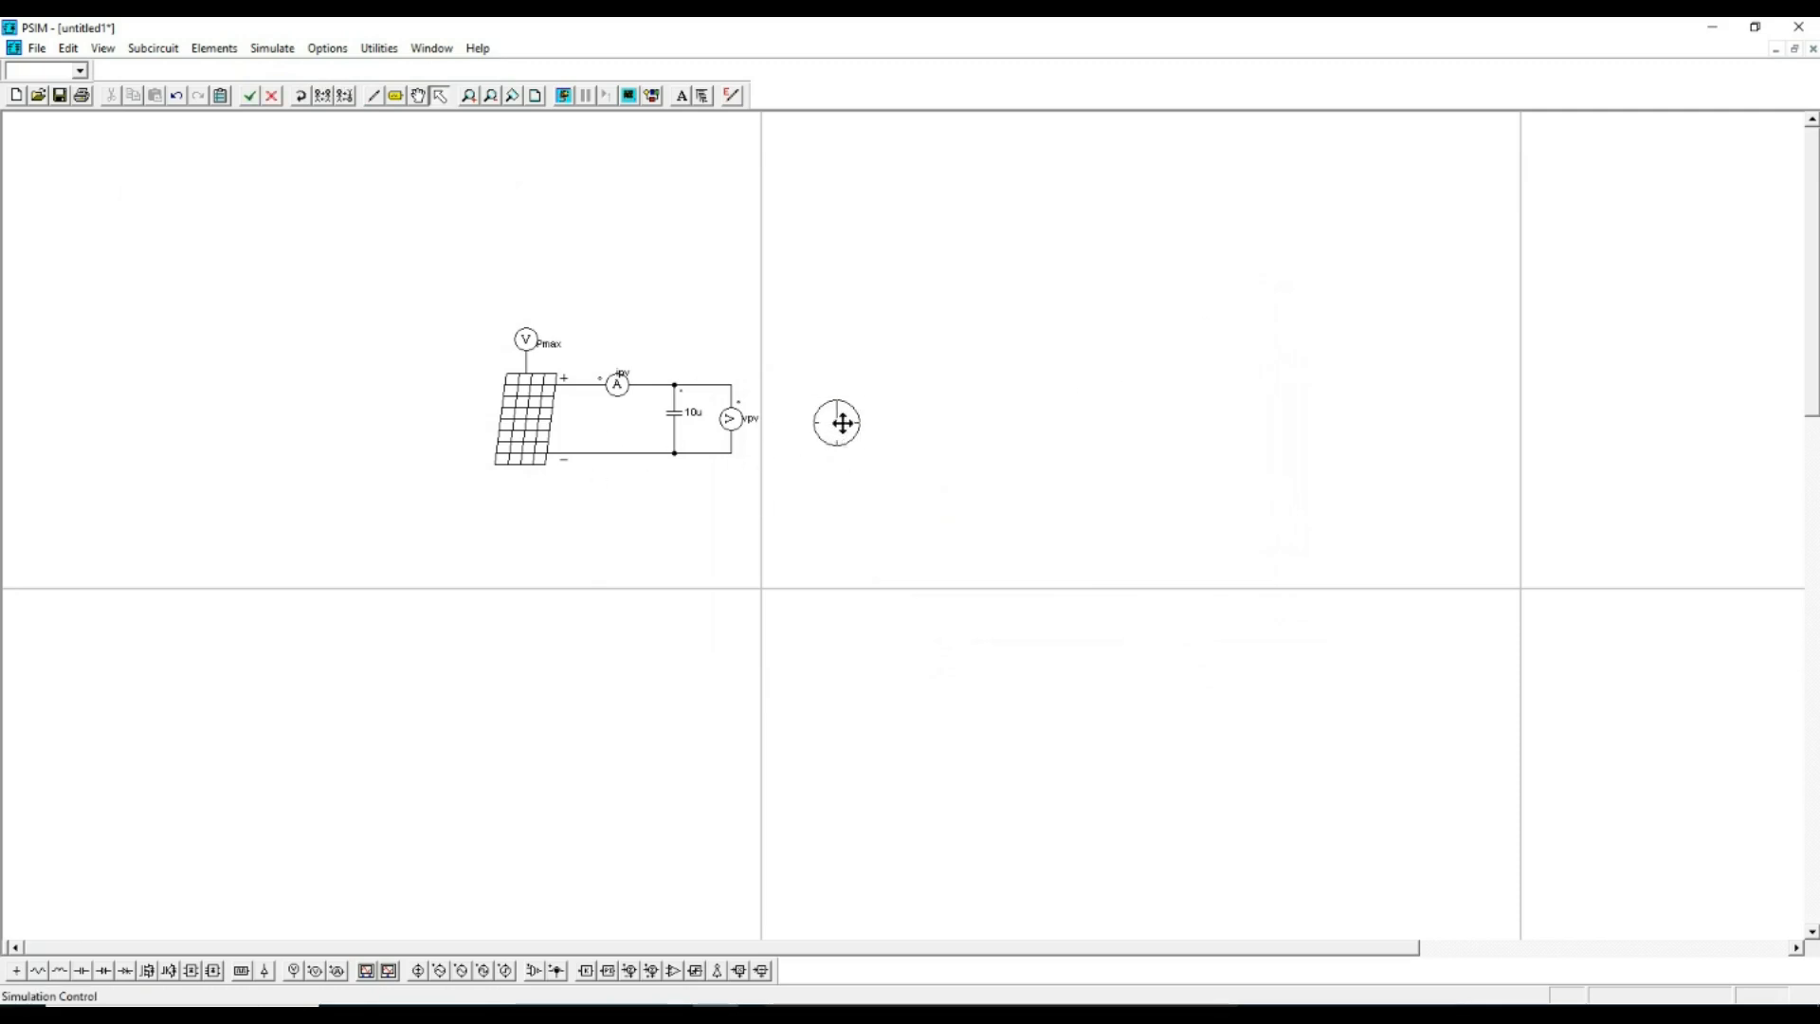
left_click(851, 433)
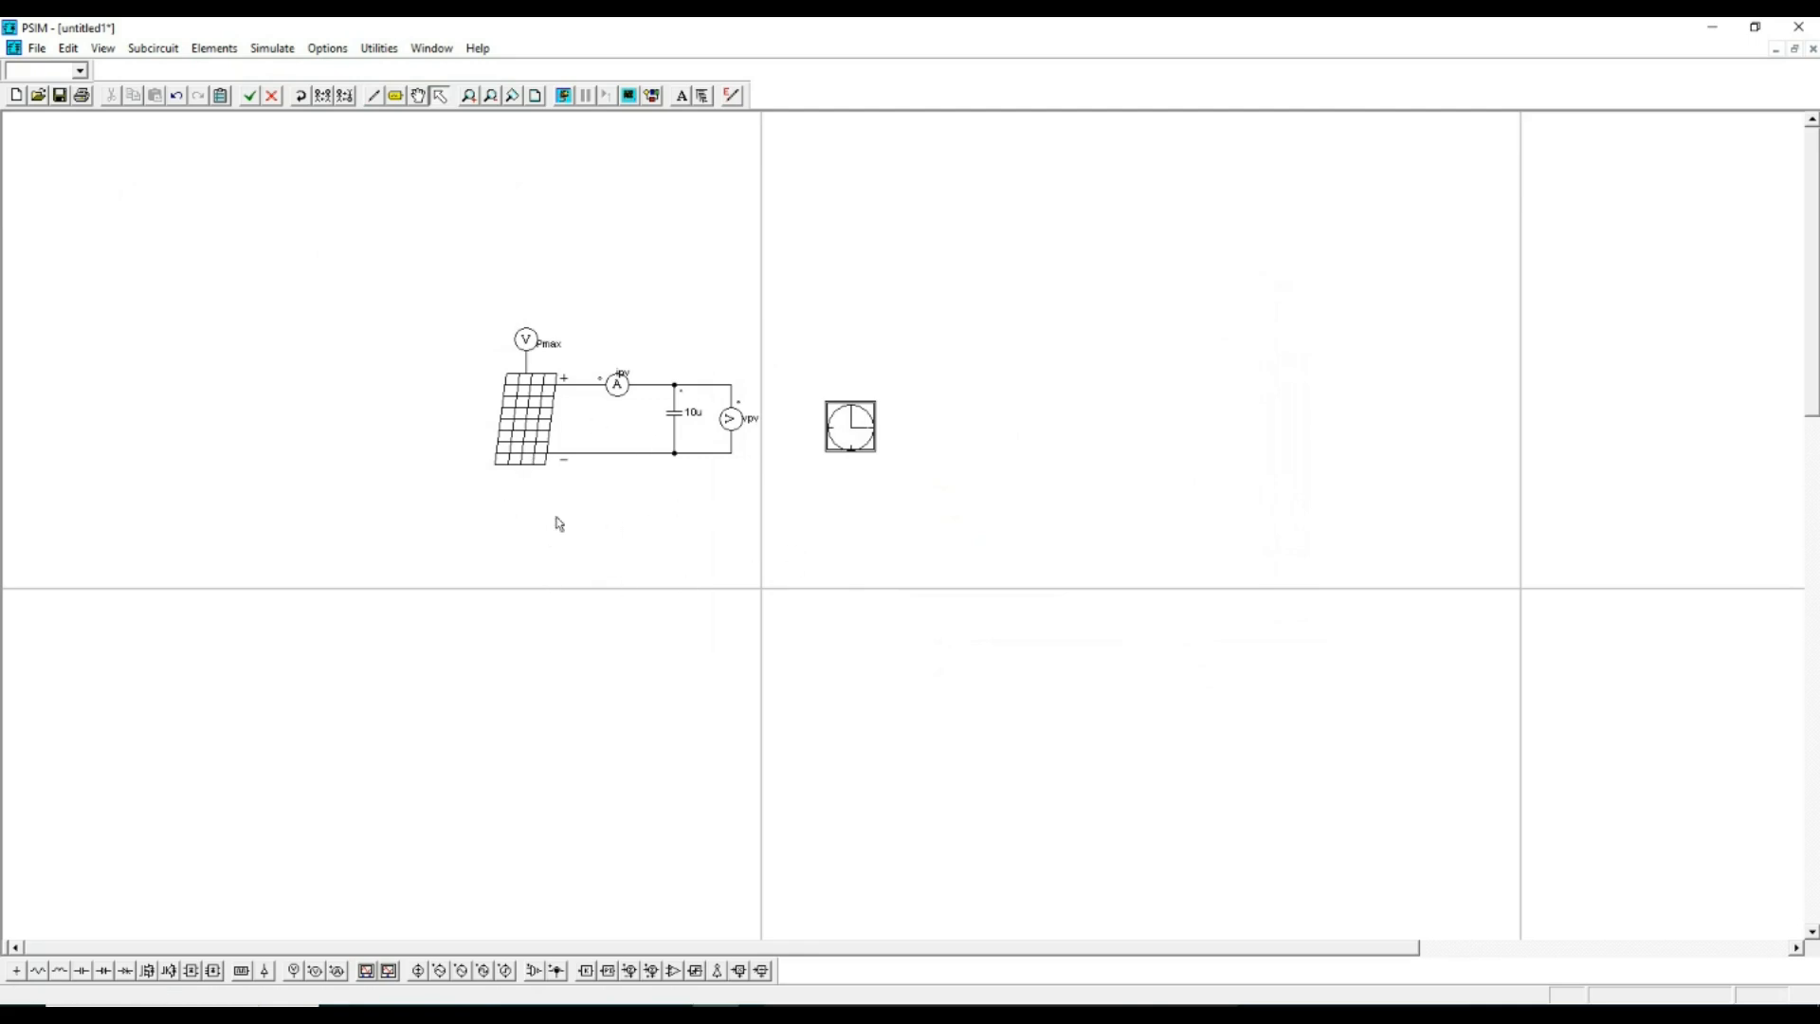
- Review the capacitor's parameters without changing them, and move the Simulation Control element slightly closer to the circuit
double_click(673, 420)
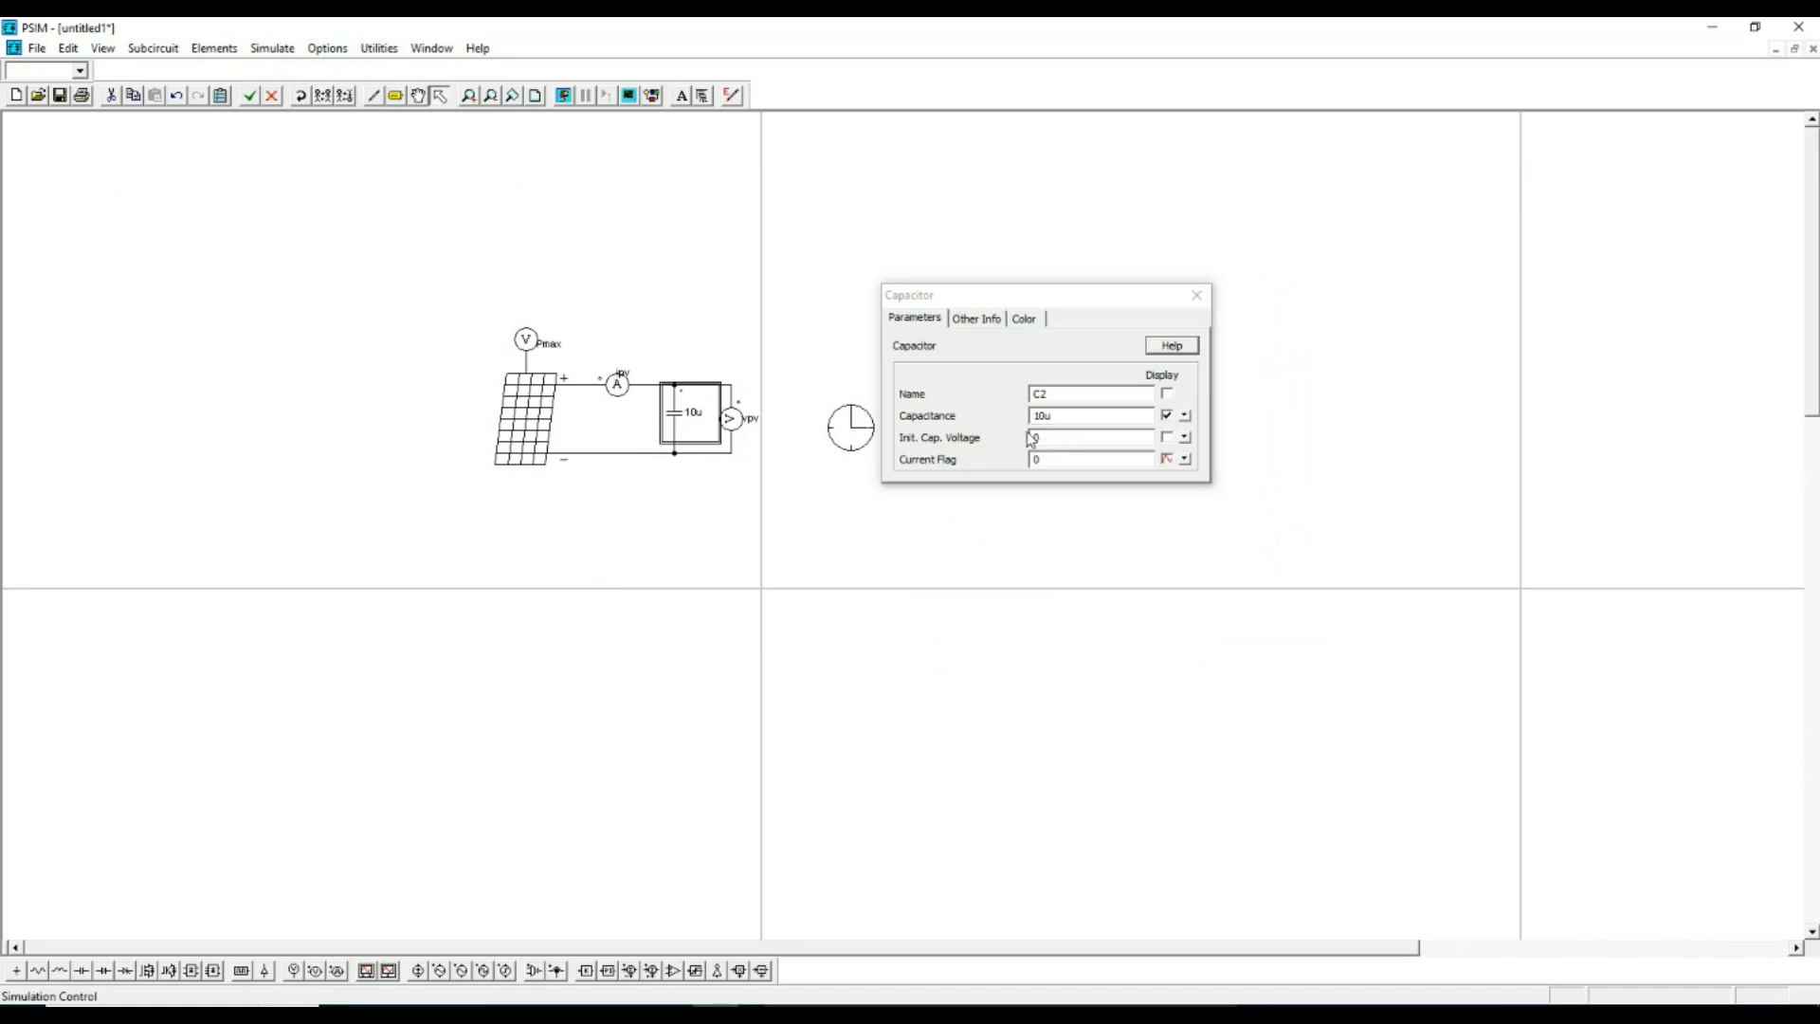
left_click(1197, 295)
left_click(717, 564)
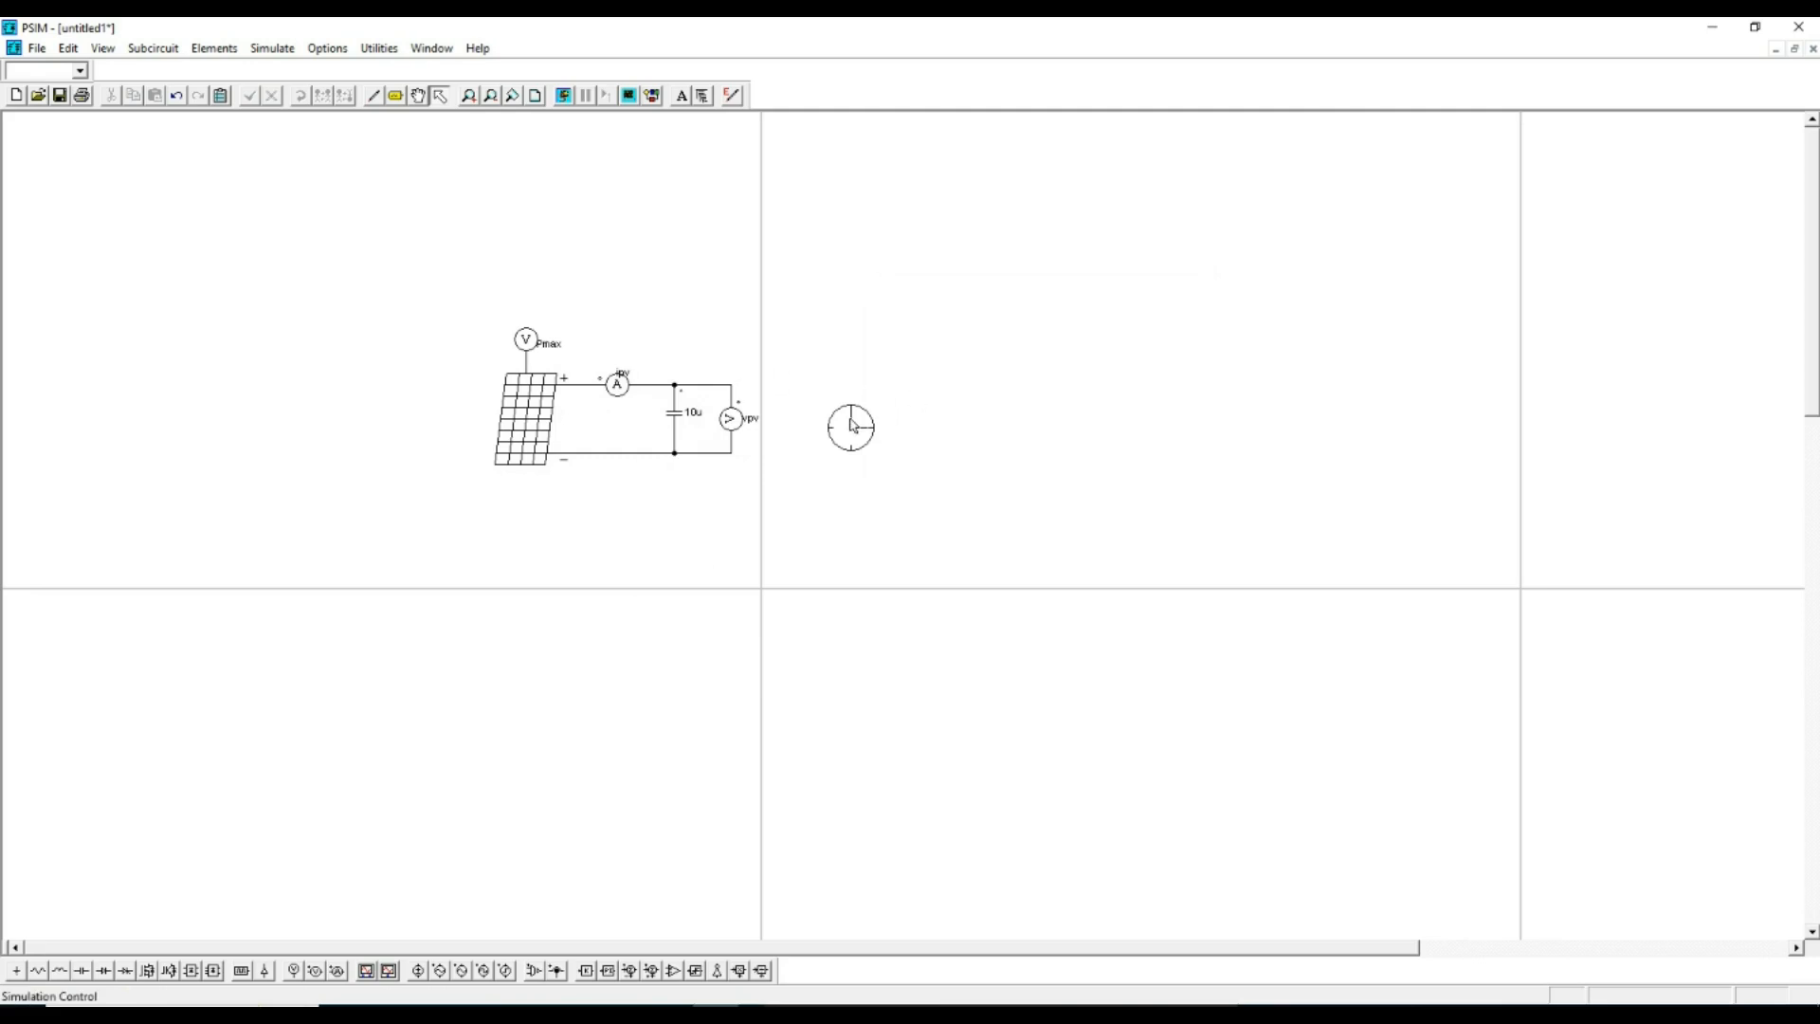
left_click_drag(853, 425, 818, 417)
left_click(749, 496)
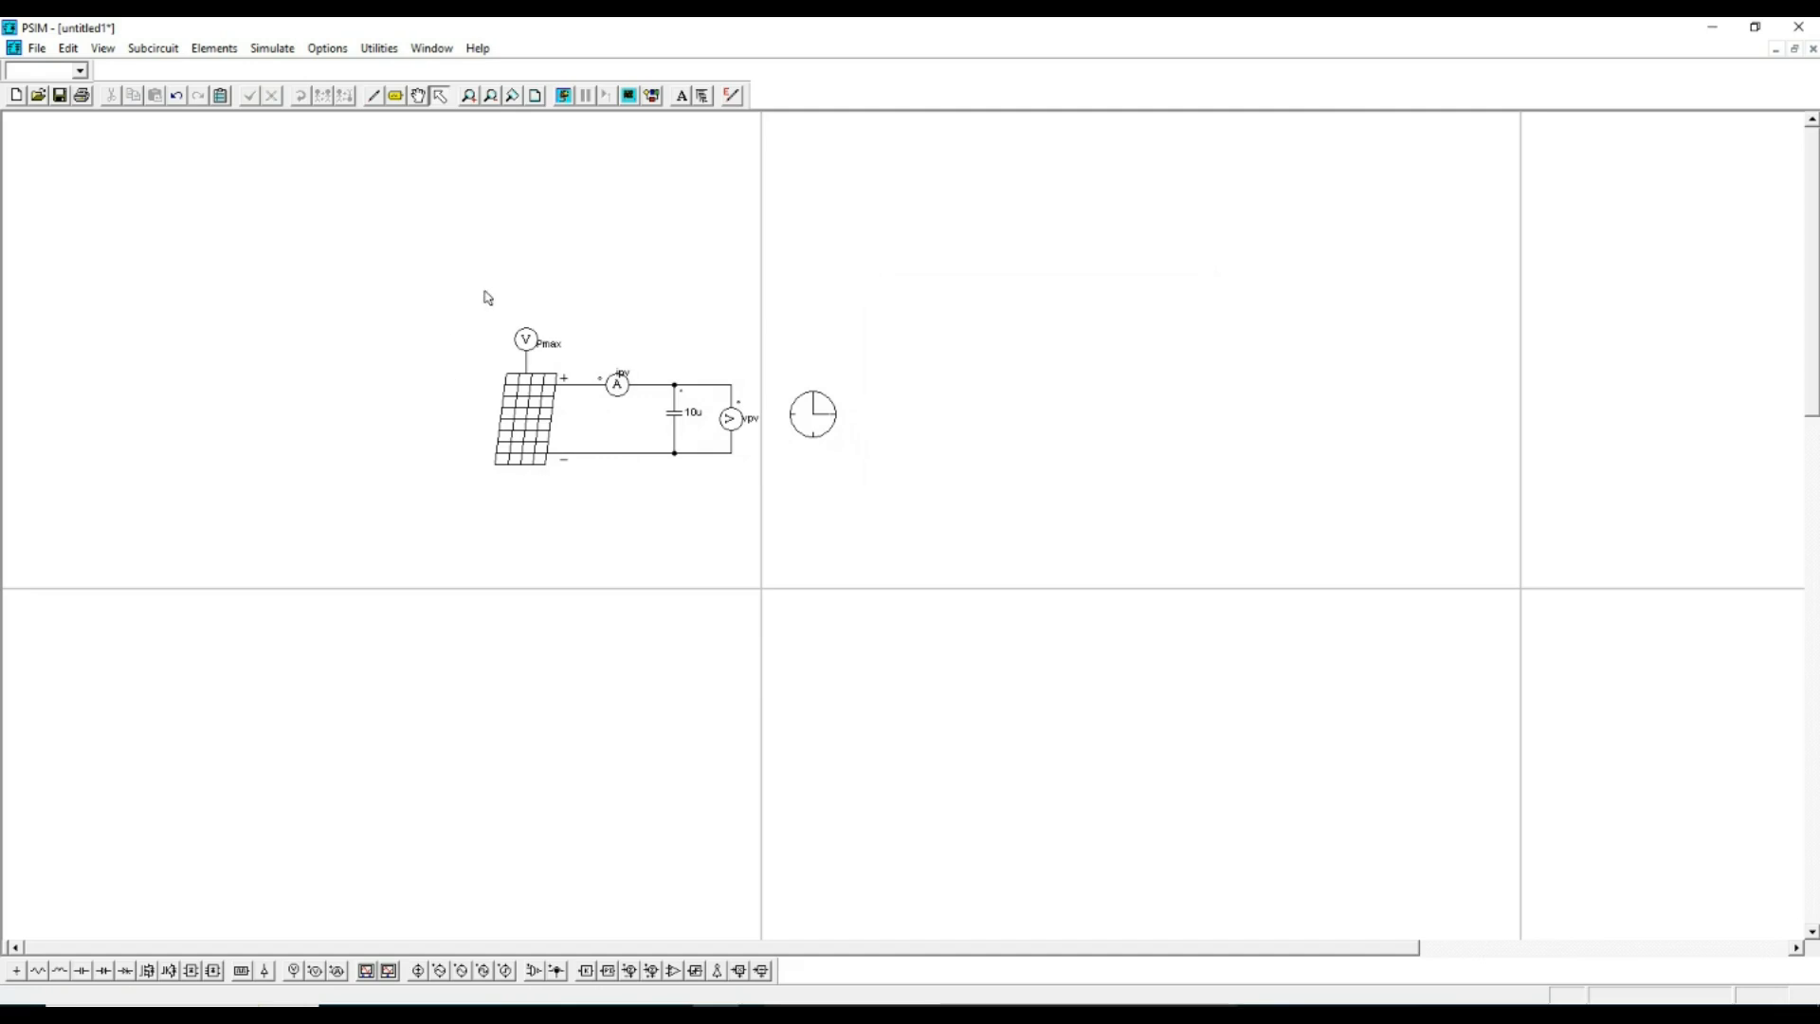
- Run the simulation and plot the ipv curve in Simview, enlarging the graph to fill the Simview window
left_click(273, 48)
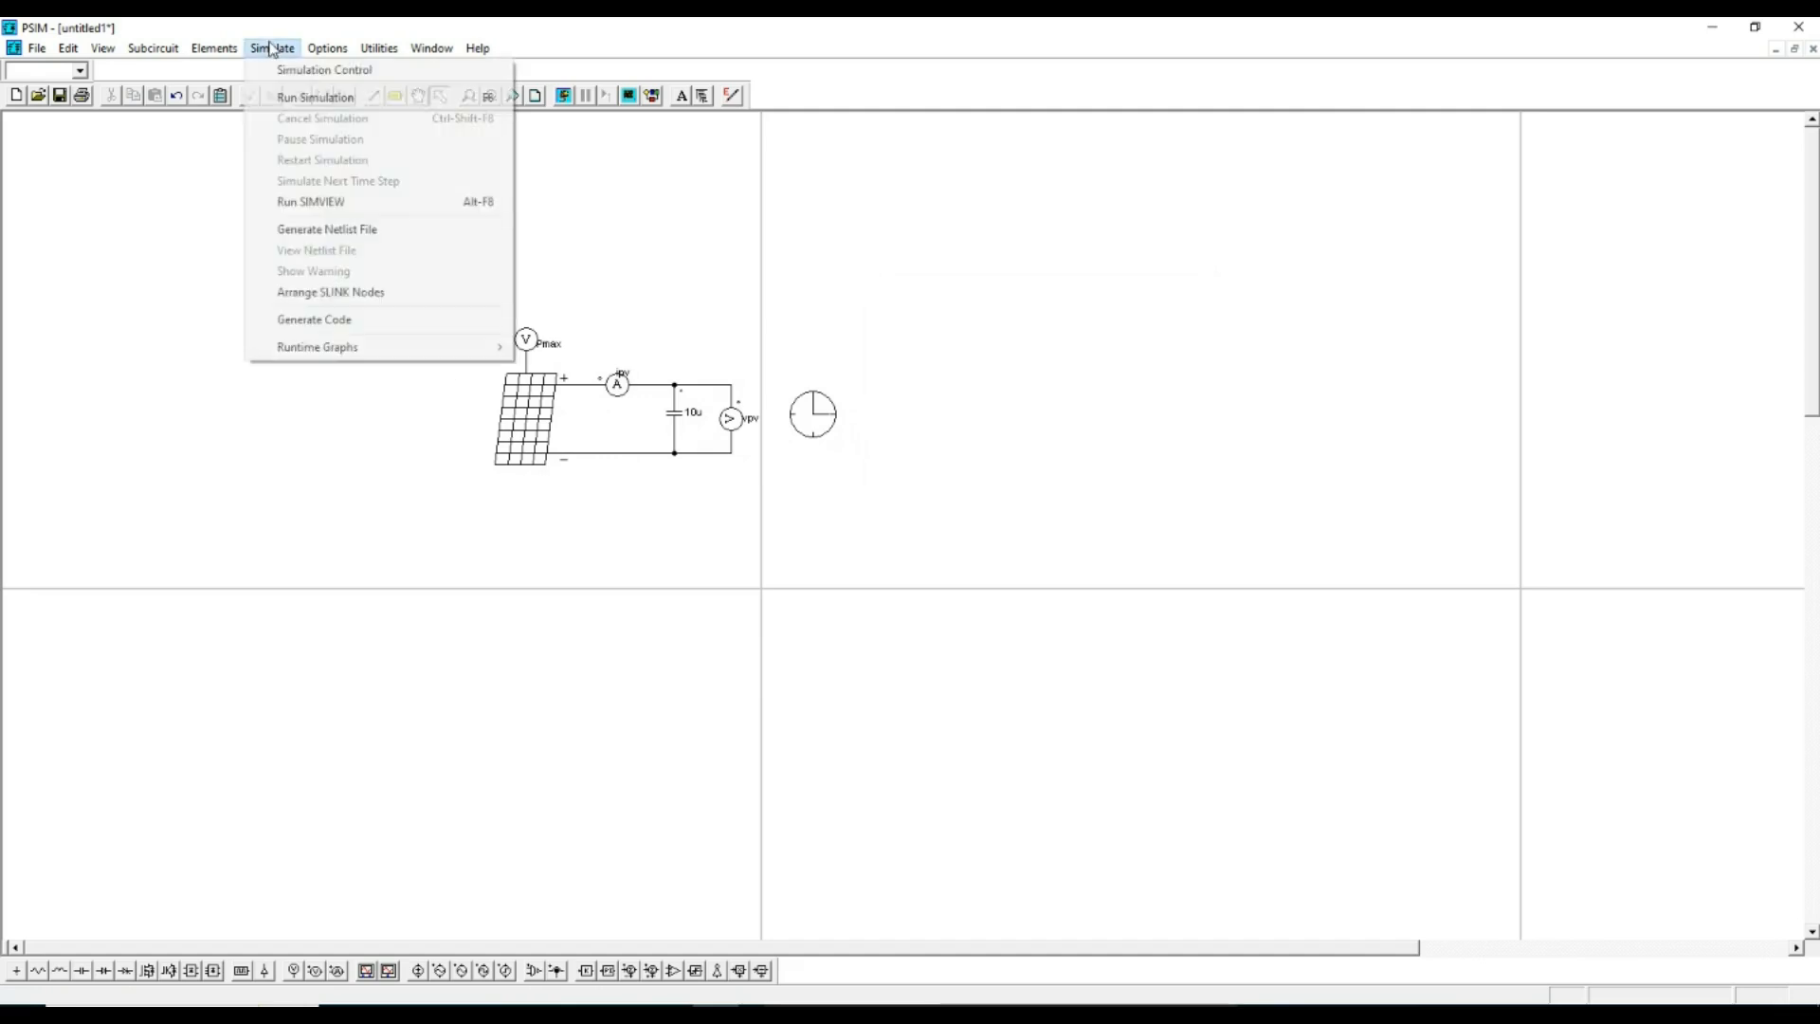
left_click(290, 97)
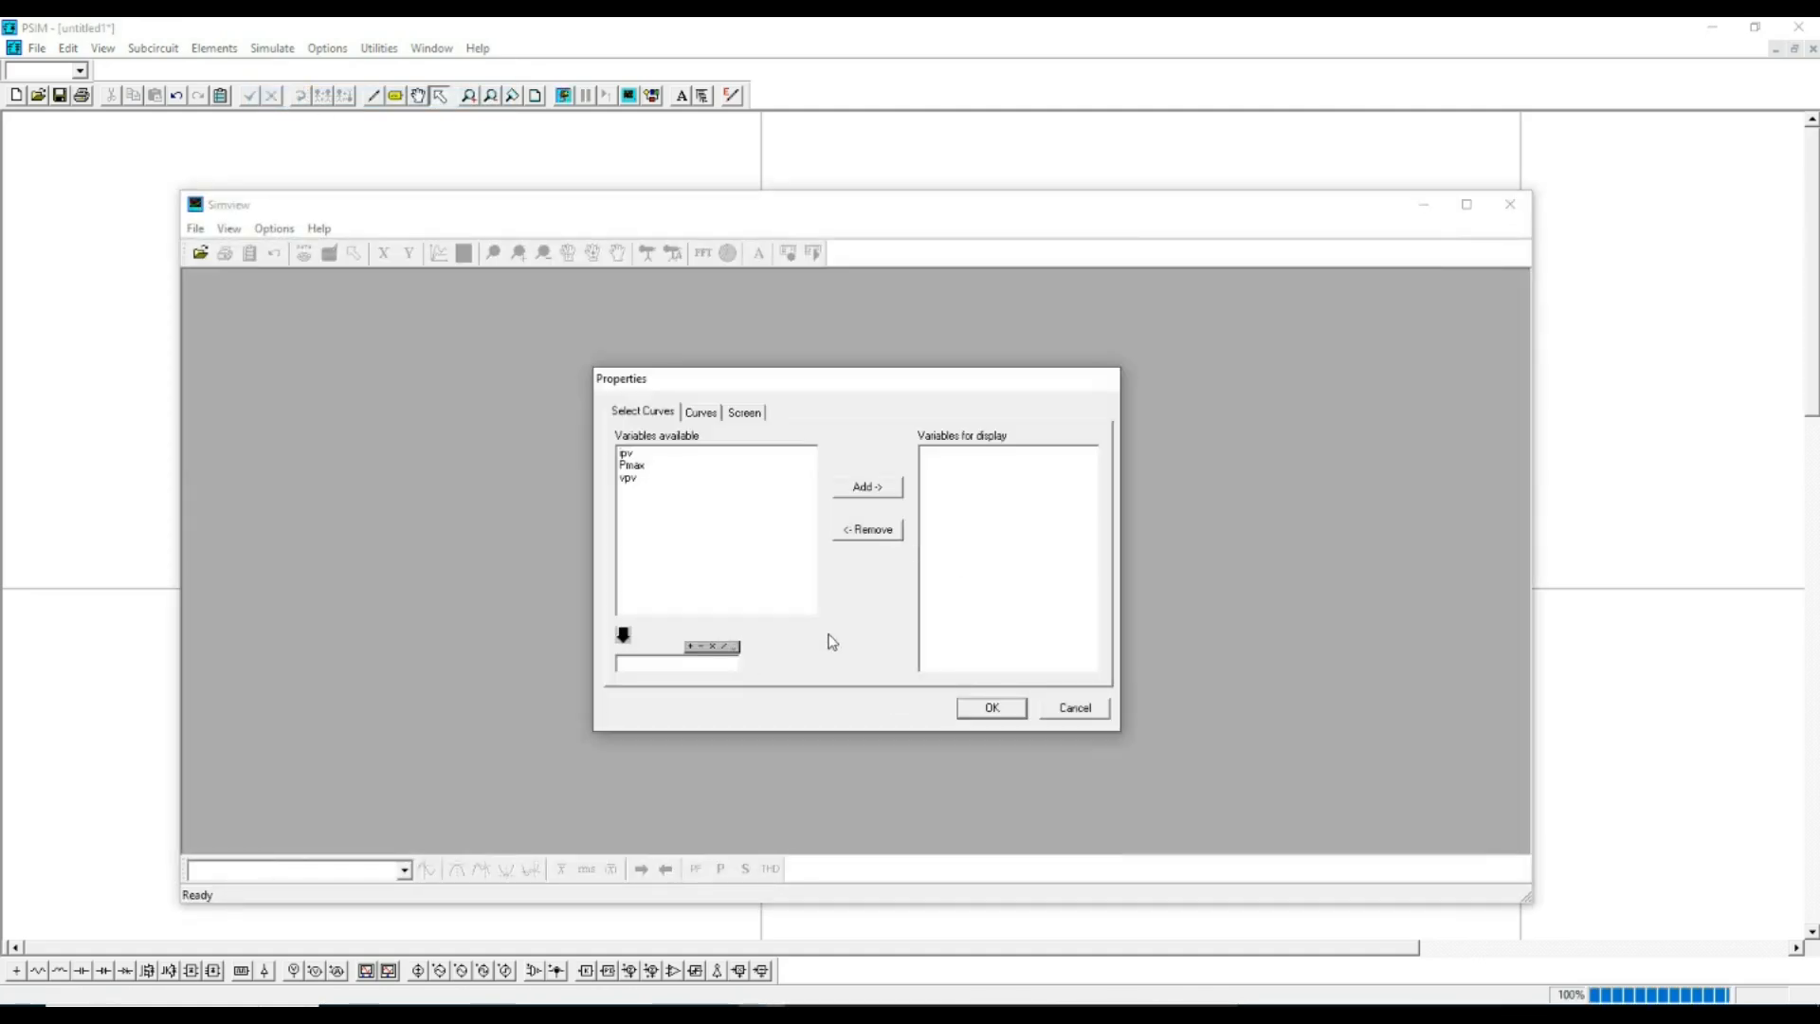
left_click(632, 455)
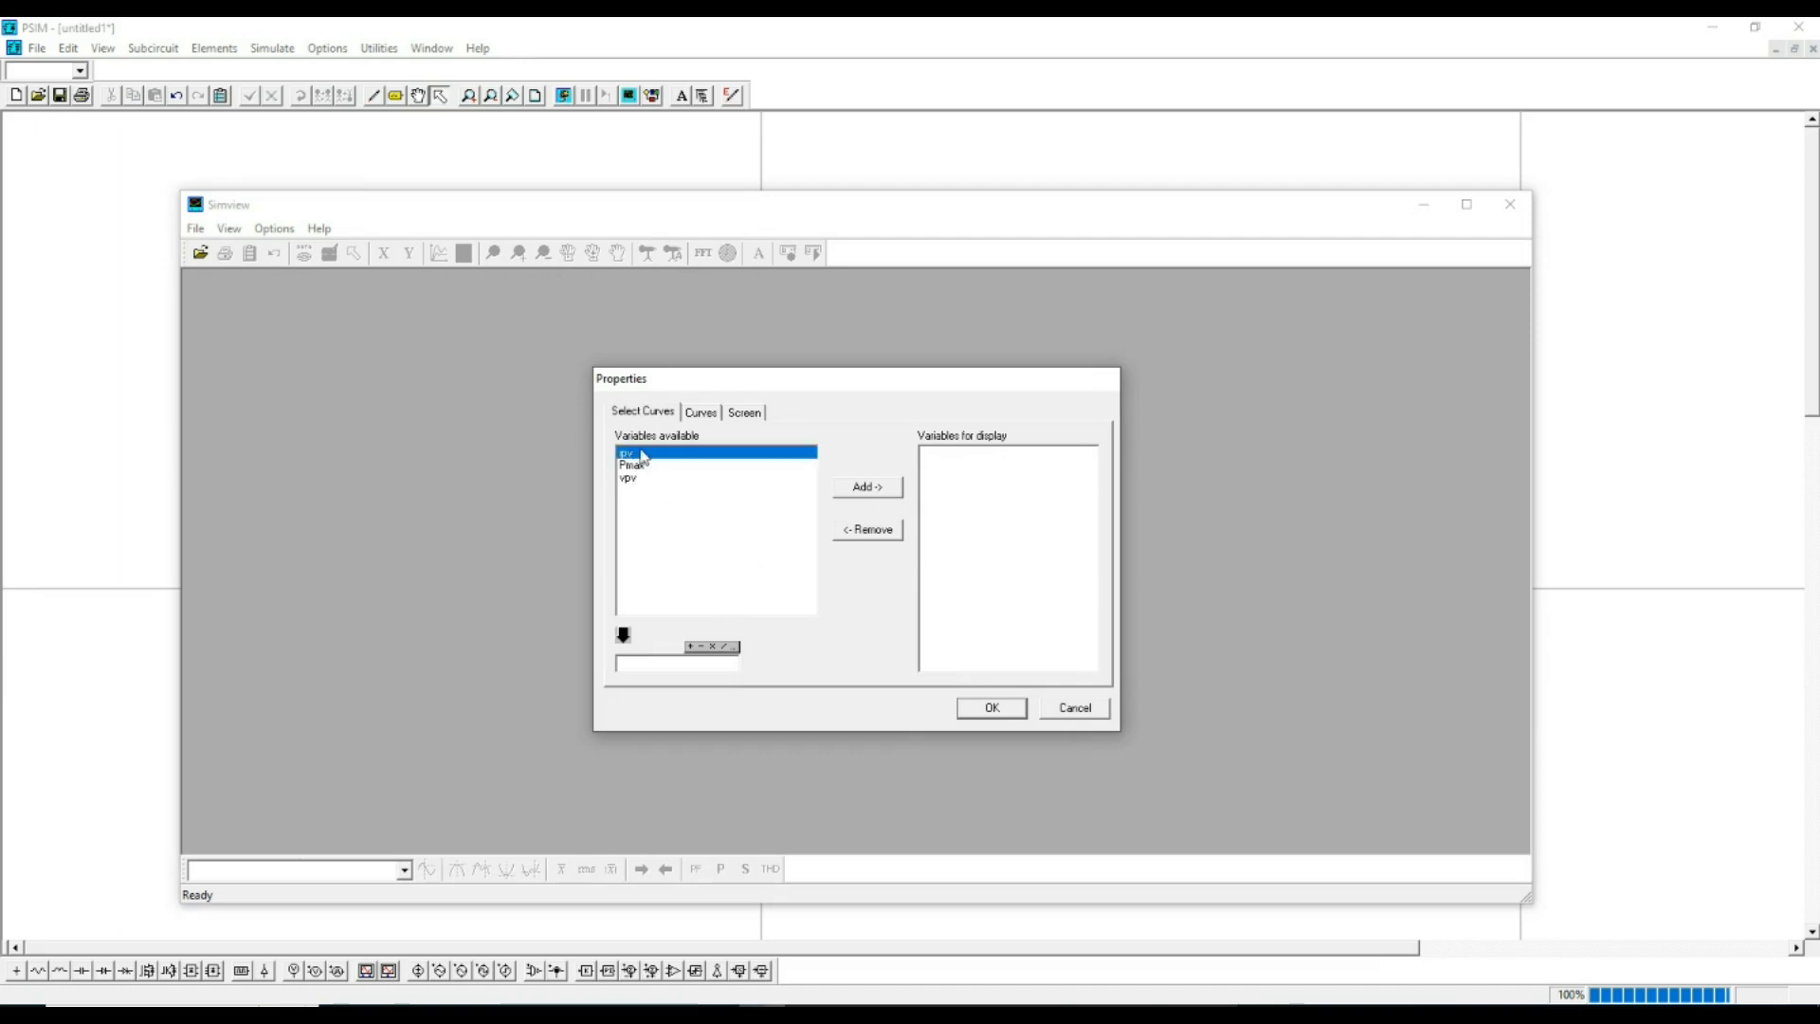
left_click(869, 491)
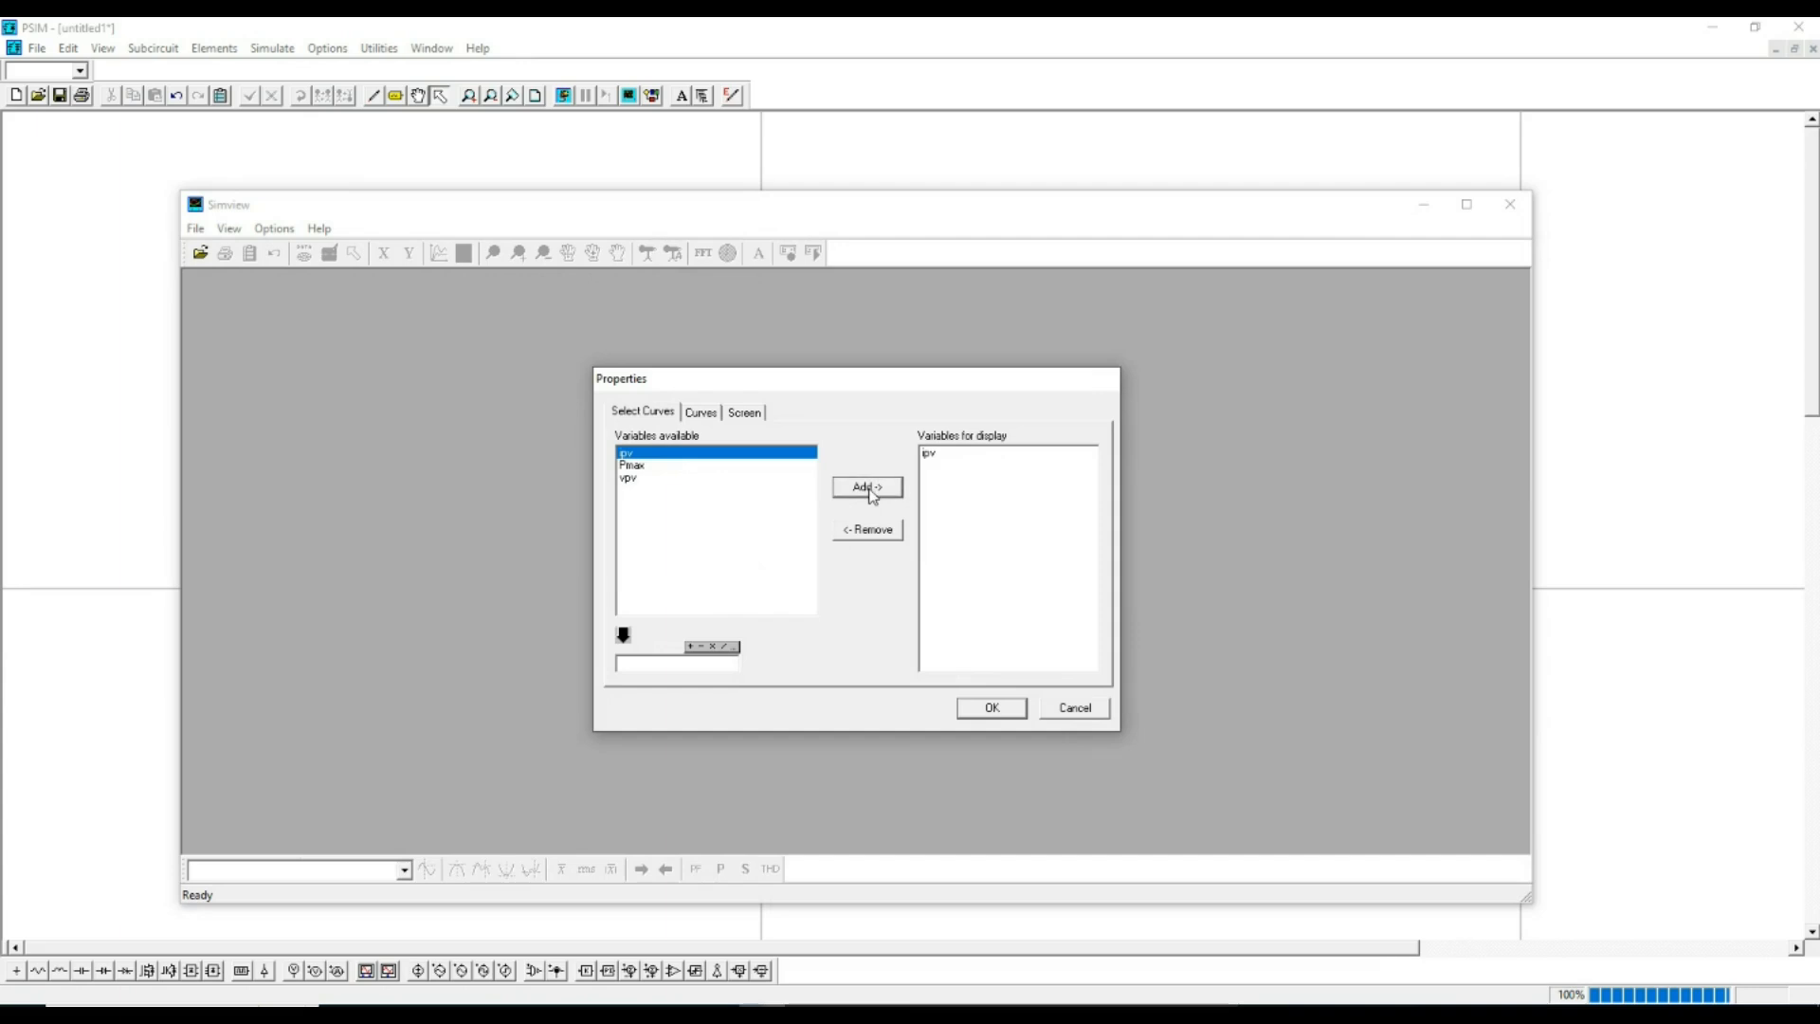
left_click(992, 708)
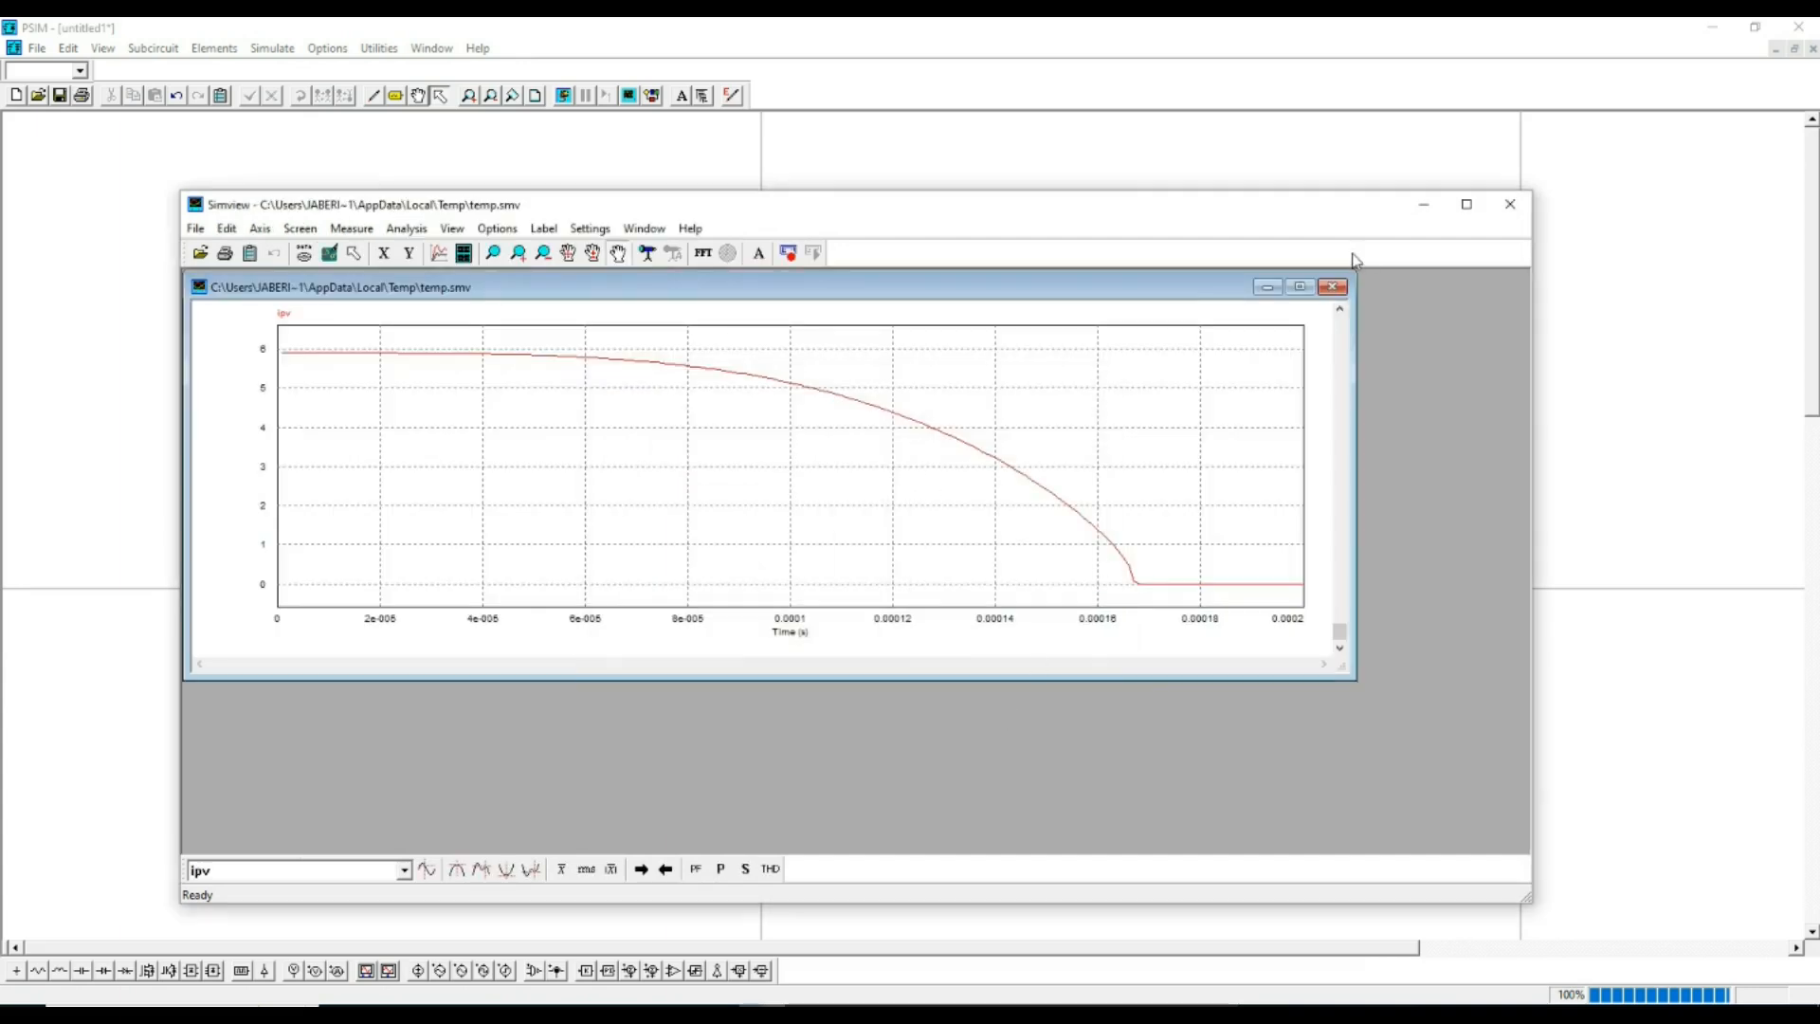
left_click(1299, 288)
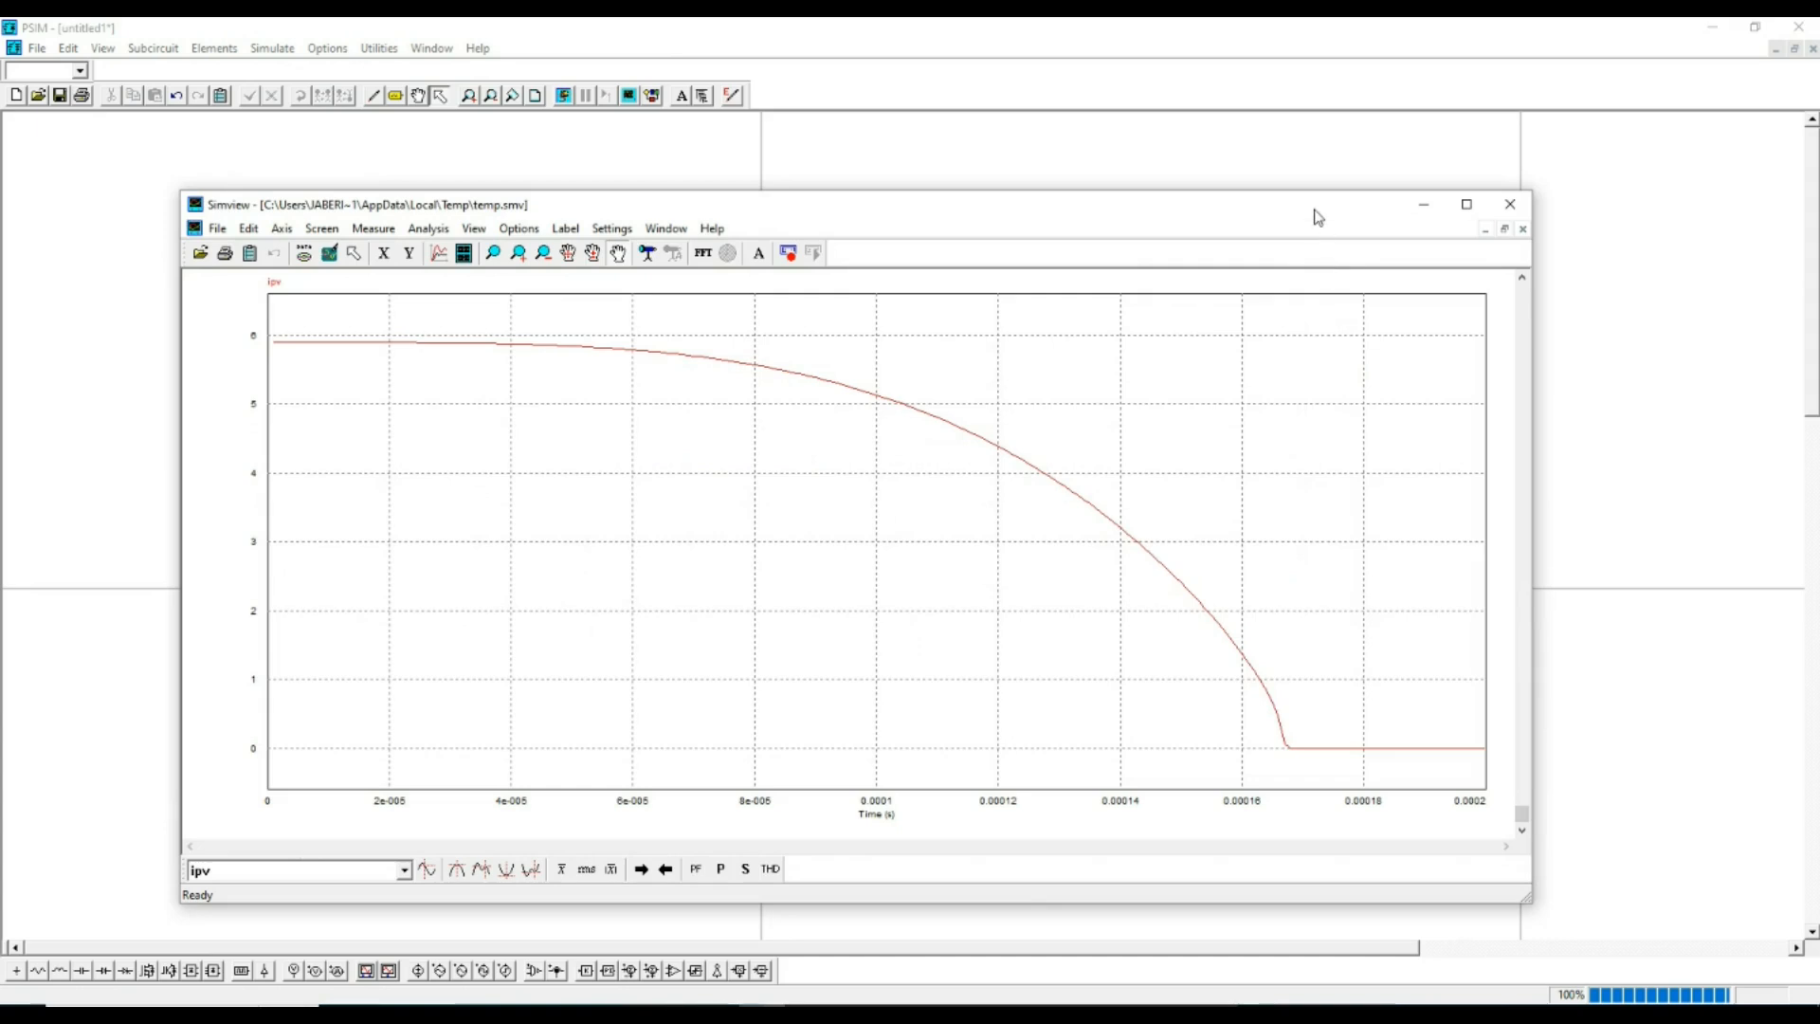
left_click_drag(1313, 205, 1305, 154)
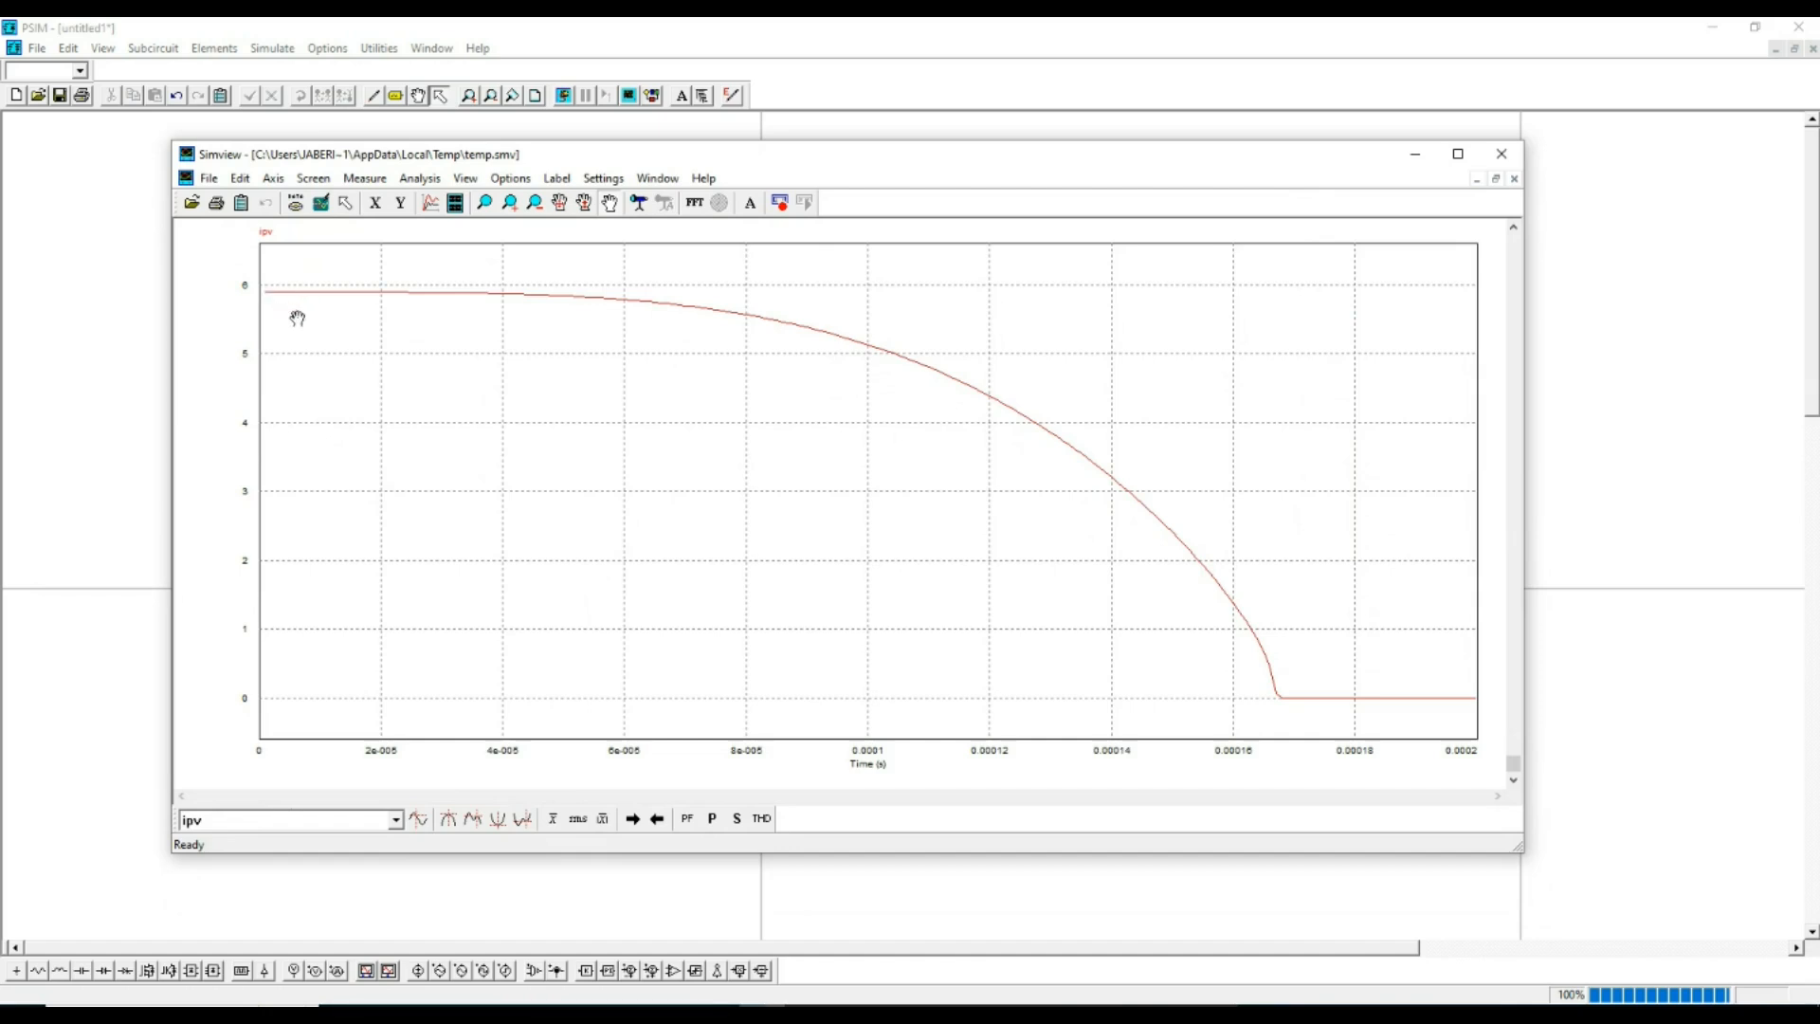
- Measure ipv with the cursor from the start of the curve through its falling part to the flat end section
left_click(638, 204)
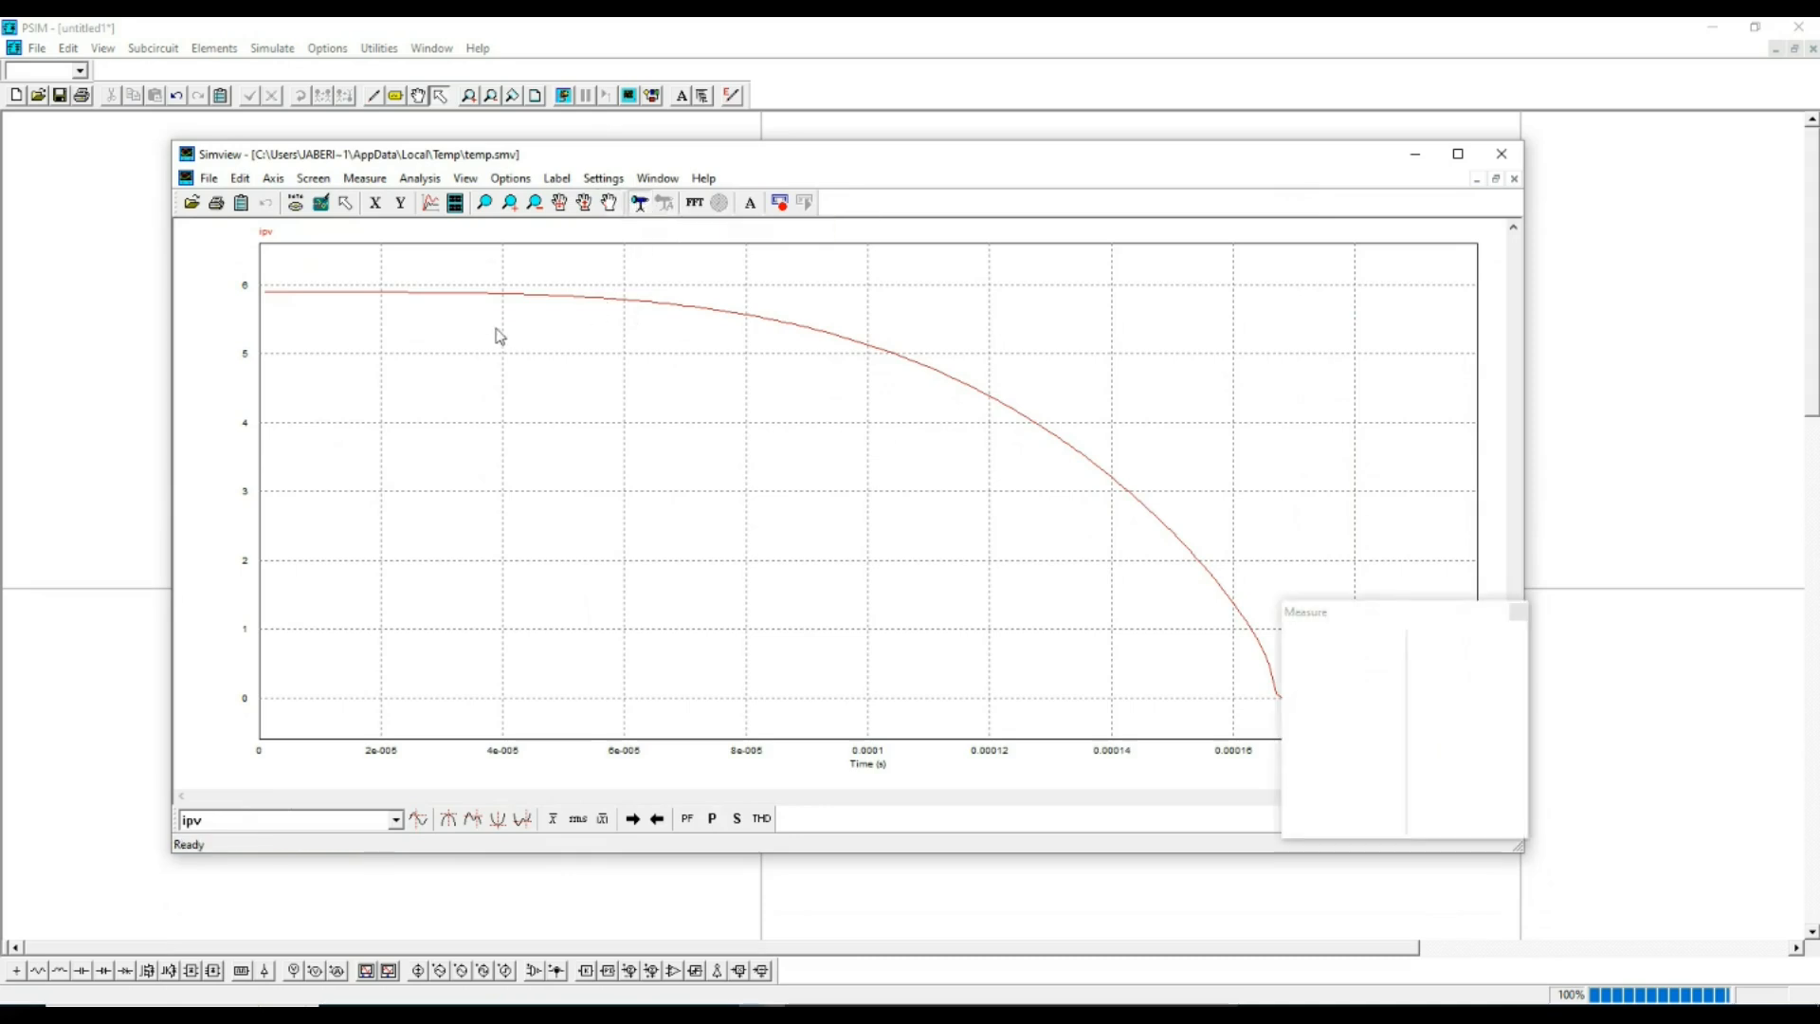
left_click(446, 349)
left_click_drag(444, 355, 273, 358)
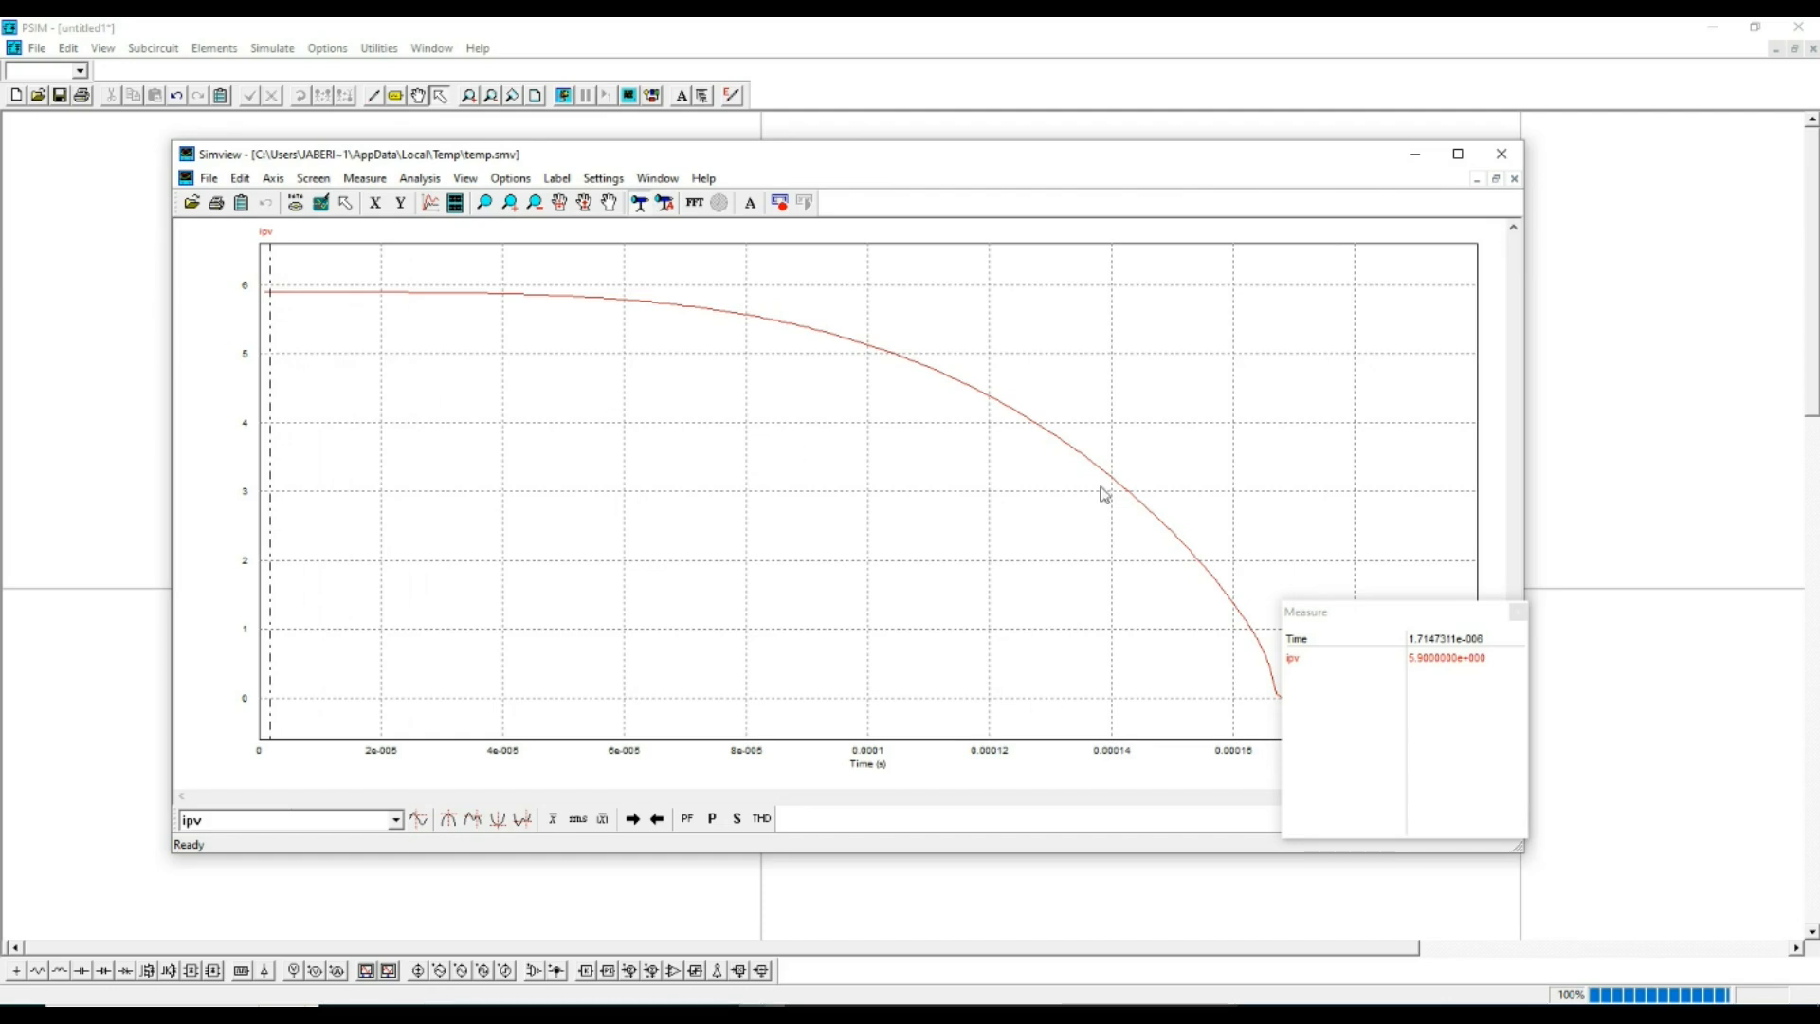
left_click_drag(1430, 618, 715, 432)
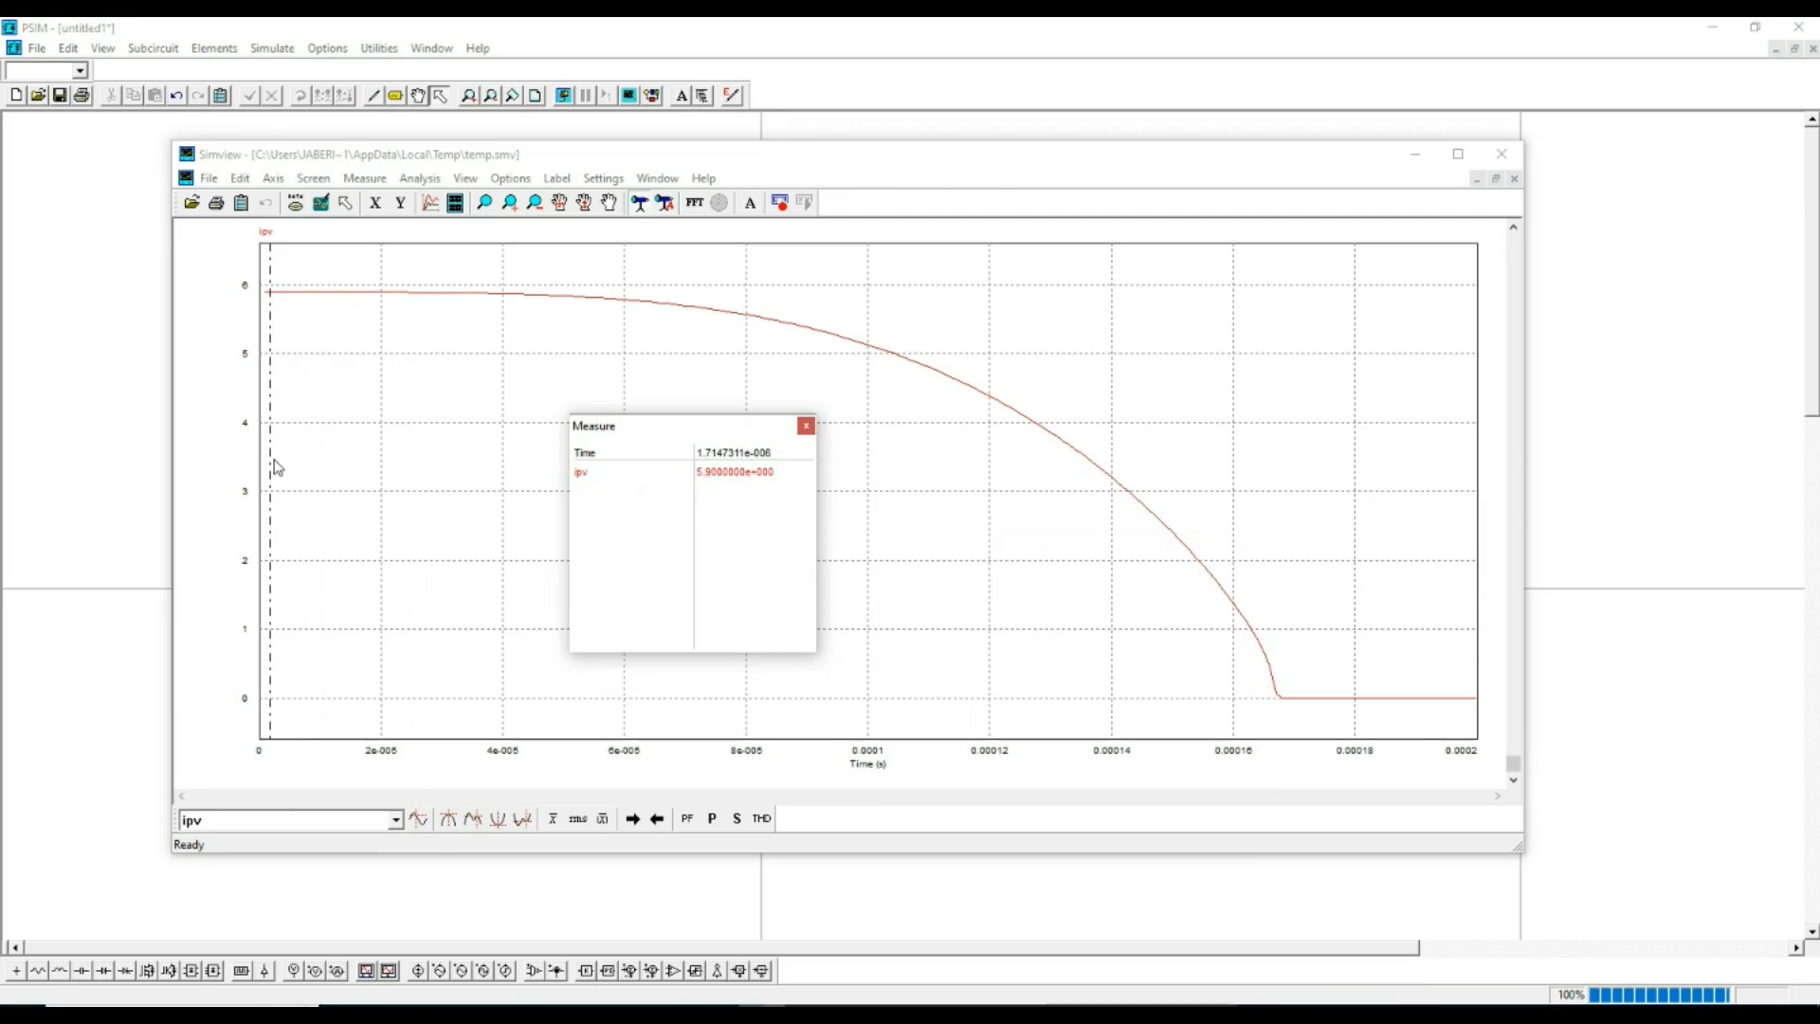
left_click_drag(276, 466, 560, 484)
left_click(847, 524)
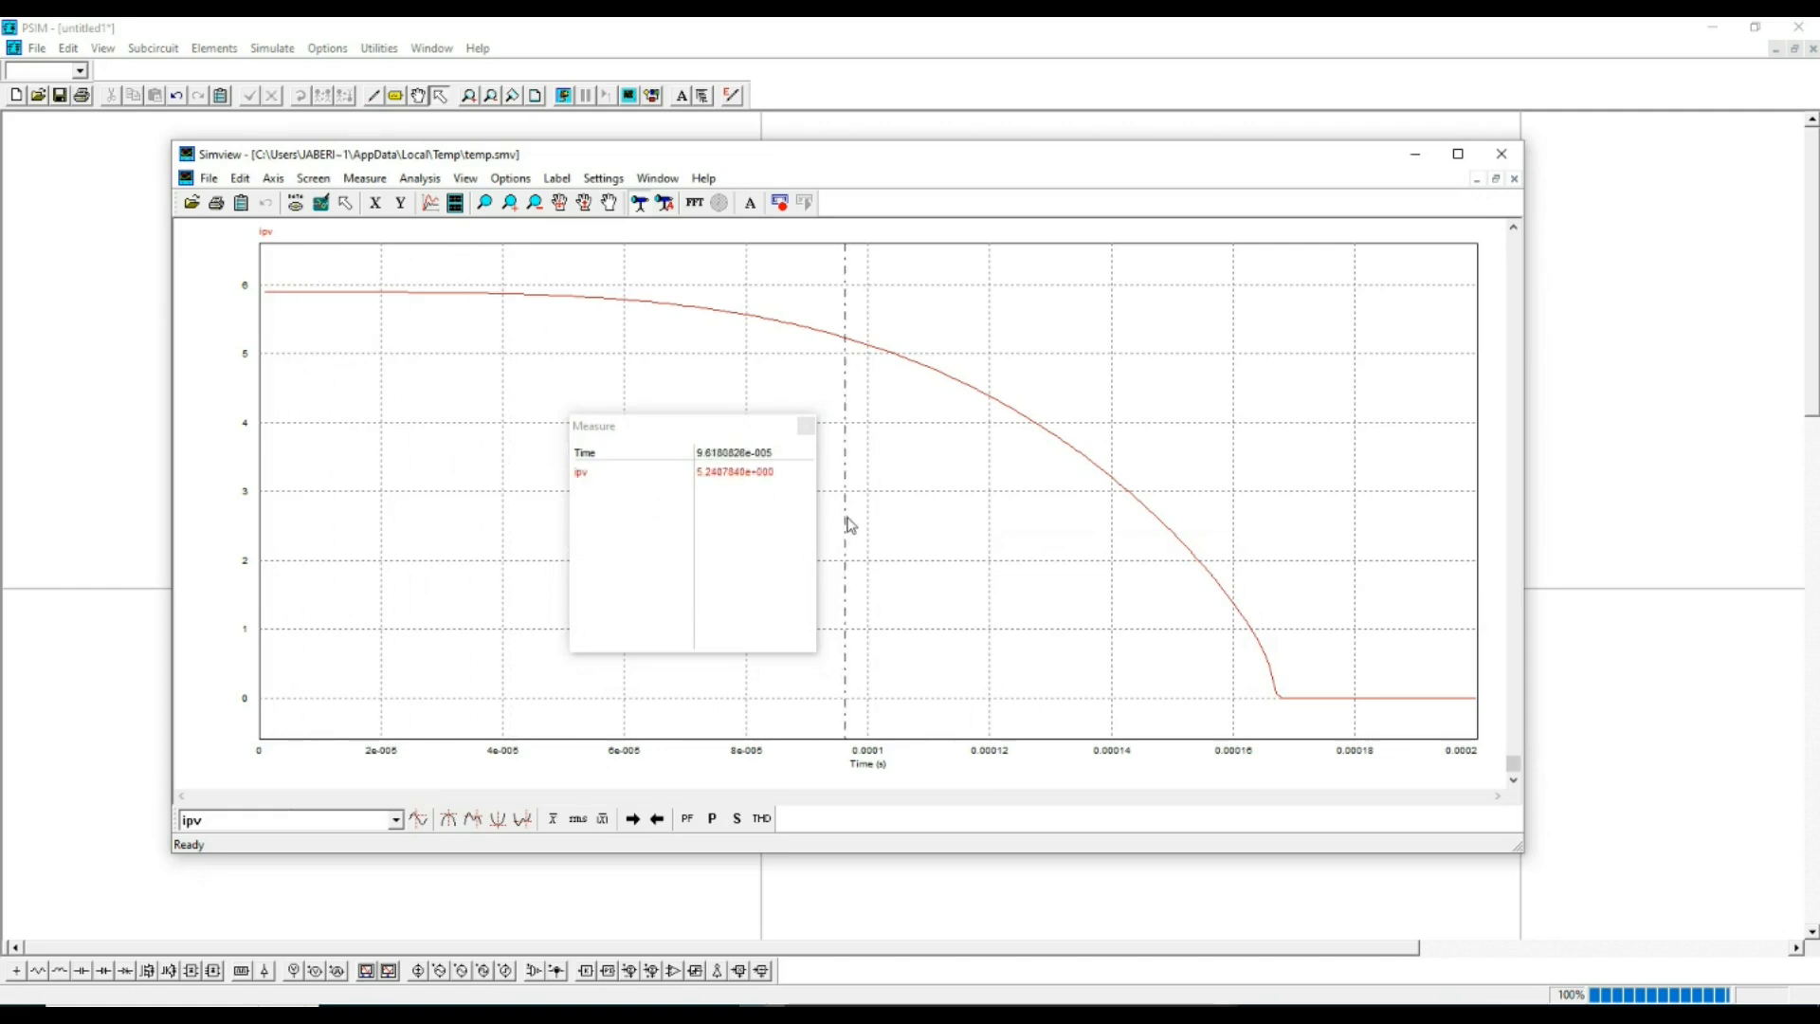
left_click_drag(849, 522, 1357, 603)
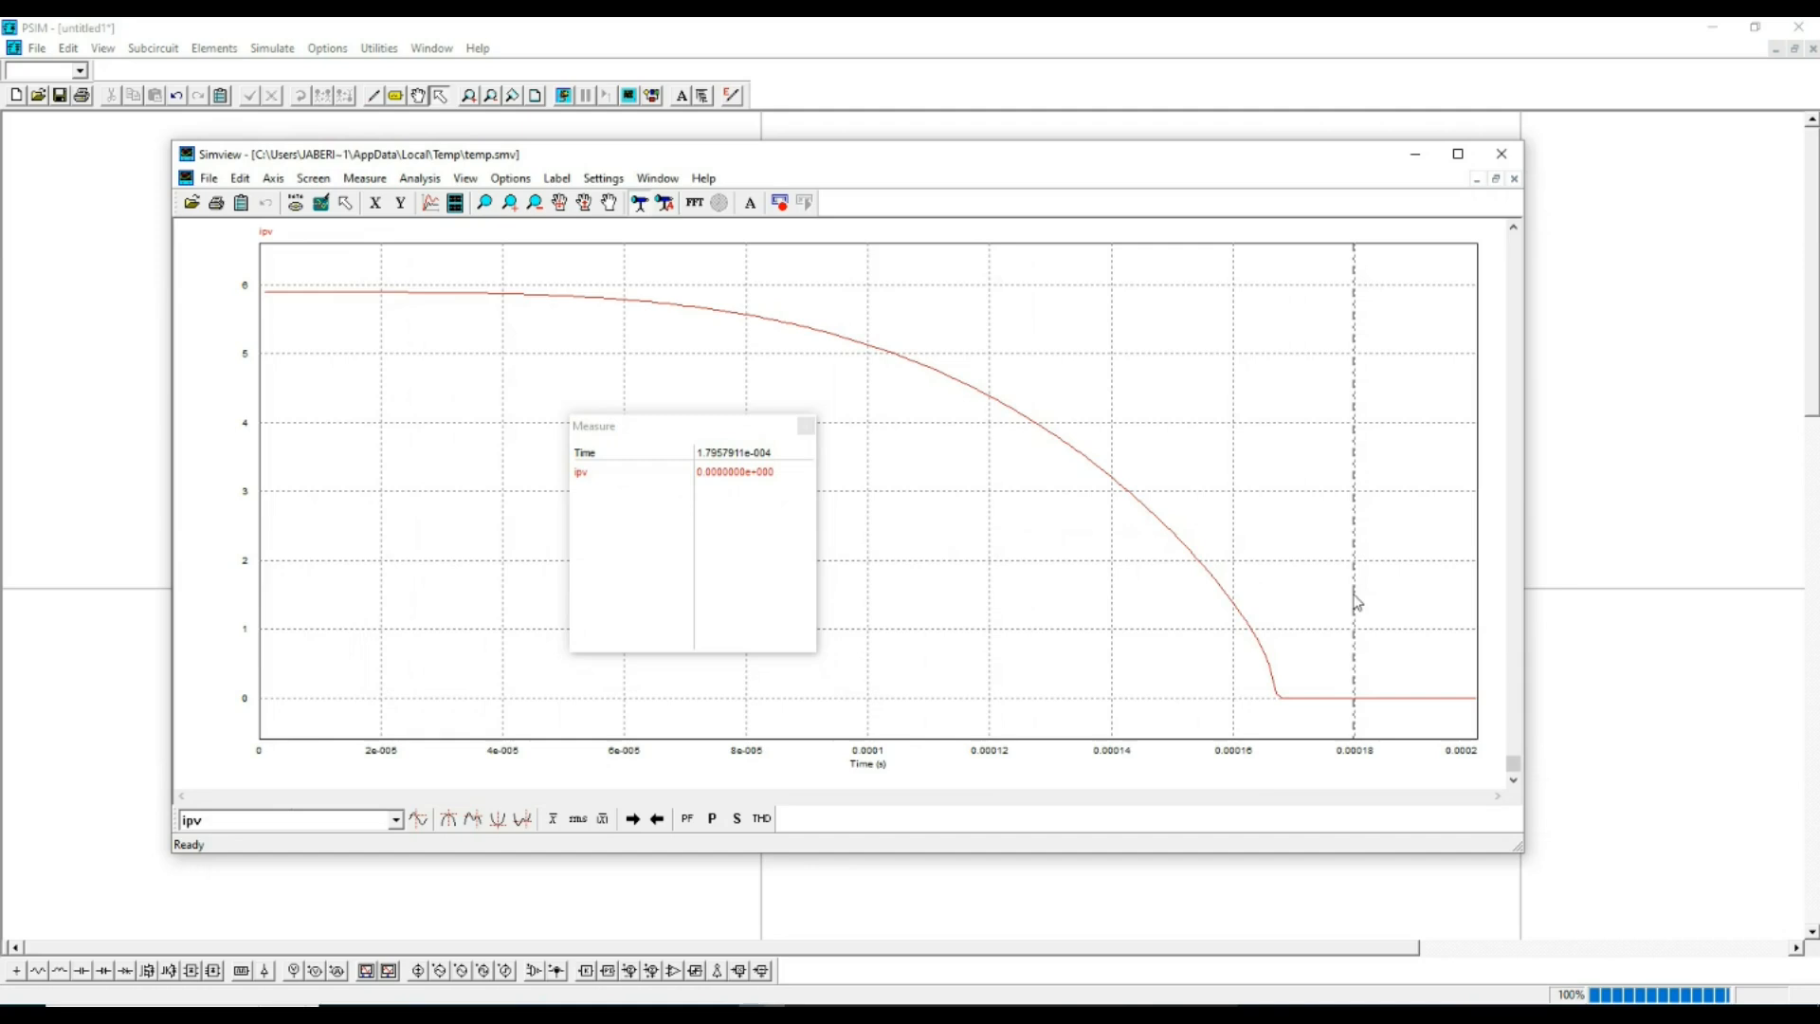
left_click_drag(1356, 601, 1315, 590)
left_click_drag(756, 434, 1345, 286)
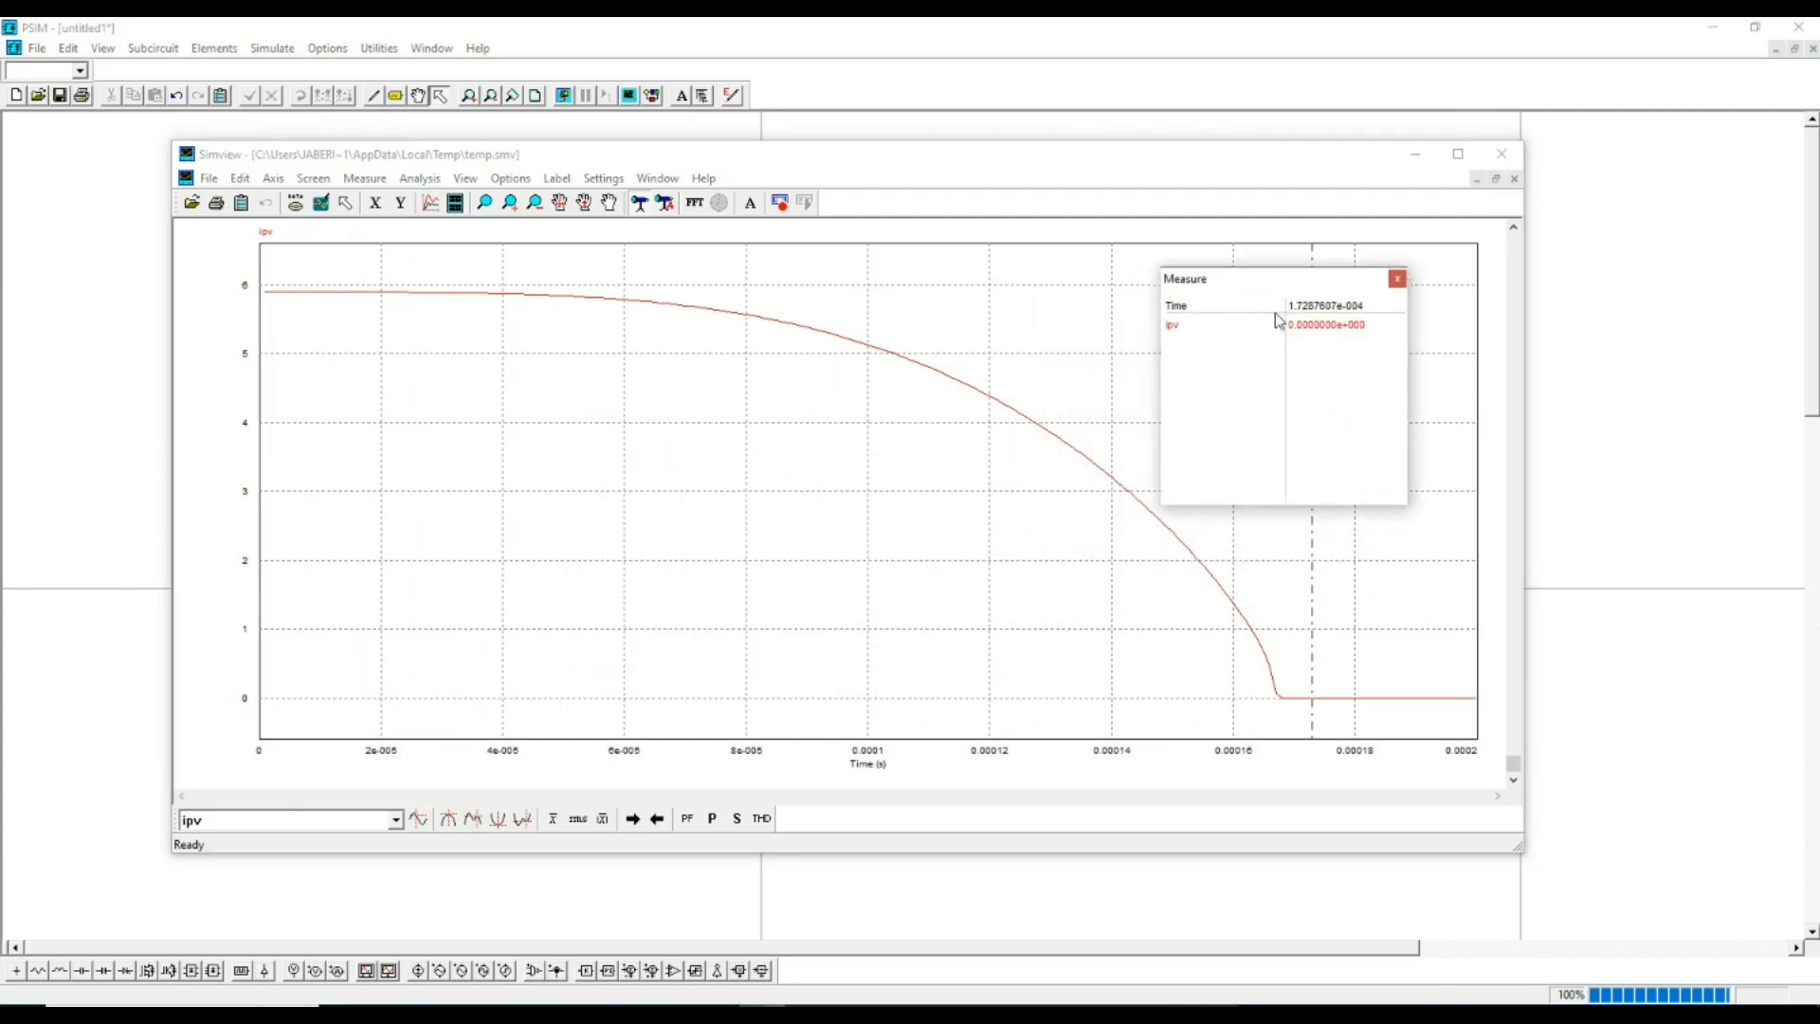
- Add a second plot screen below the ipv graph showing the vpv curve
left_click(455, 203)
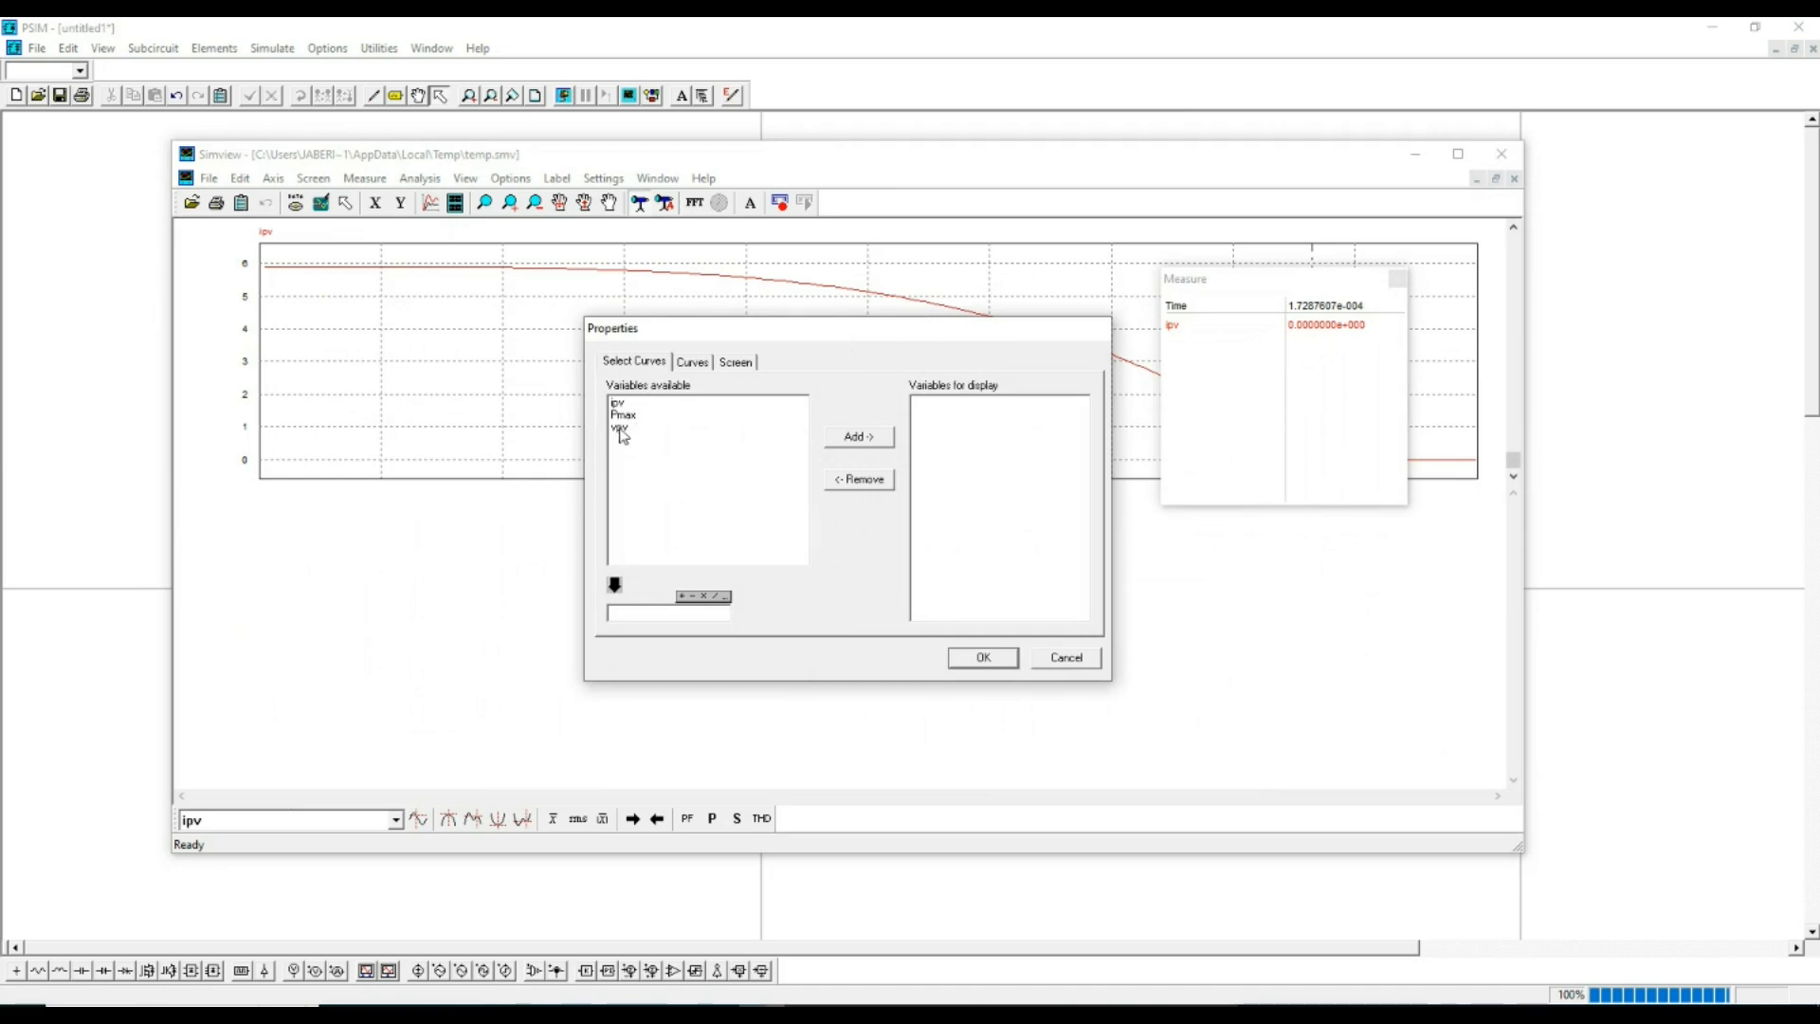
left_click(621, 429)
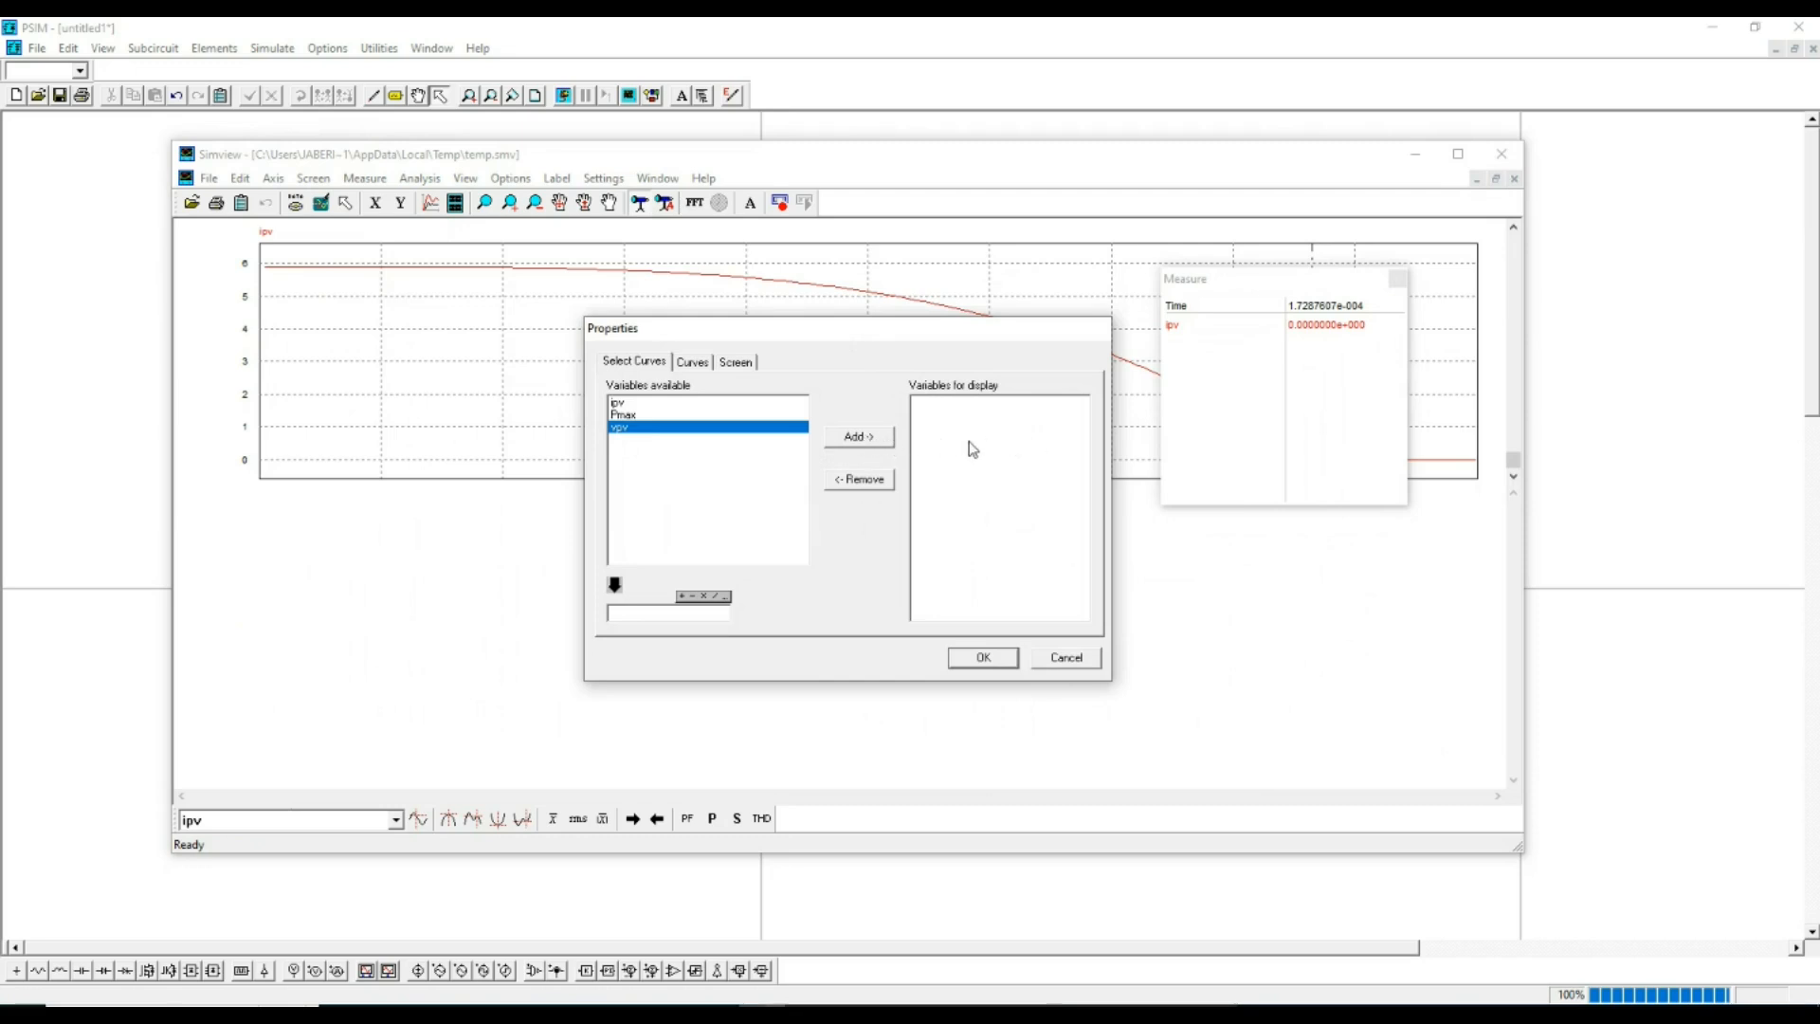
double_click(638, 434)
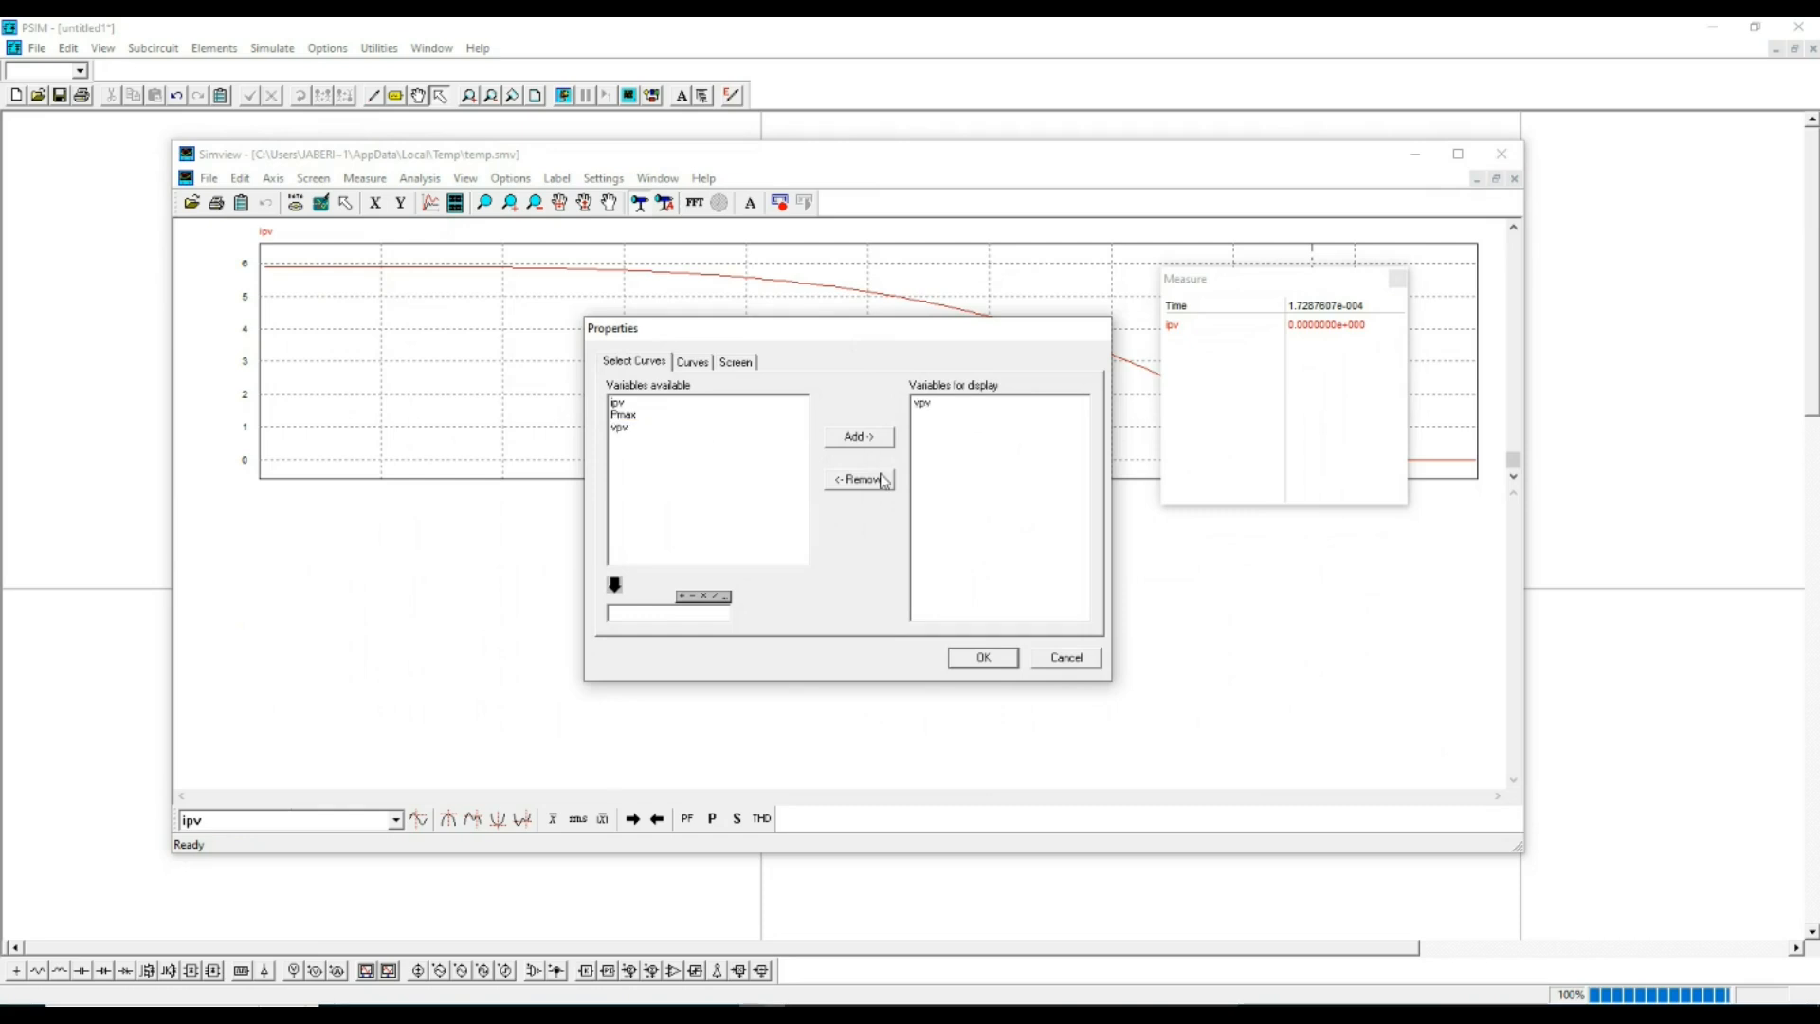
left_click(984, 657)
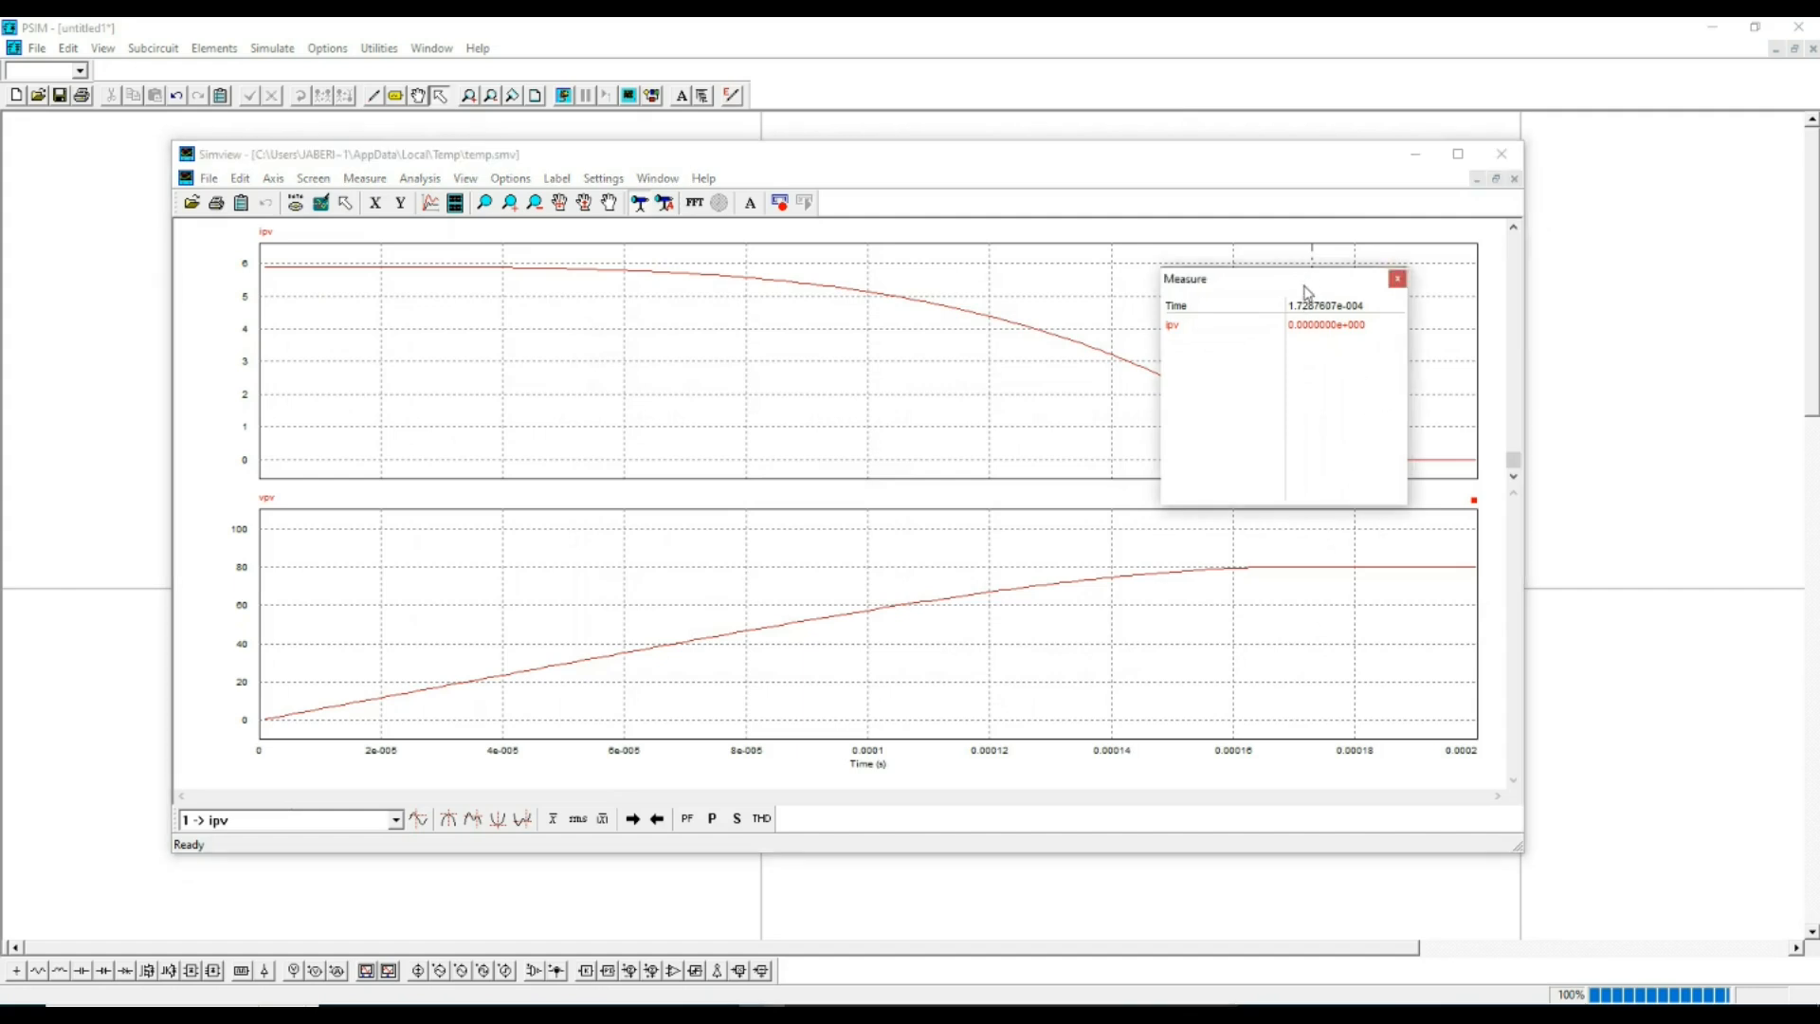
- Measure ipv and vpv together with the cursor at the start and in the flat end section of both curves
left_click_drag(1305, 289, 611, 370)
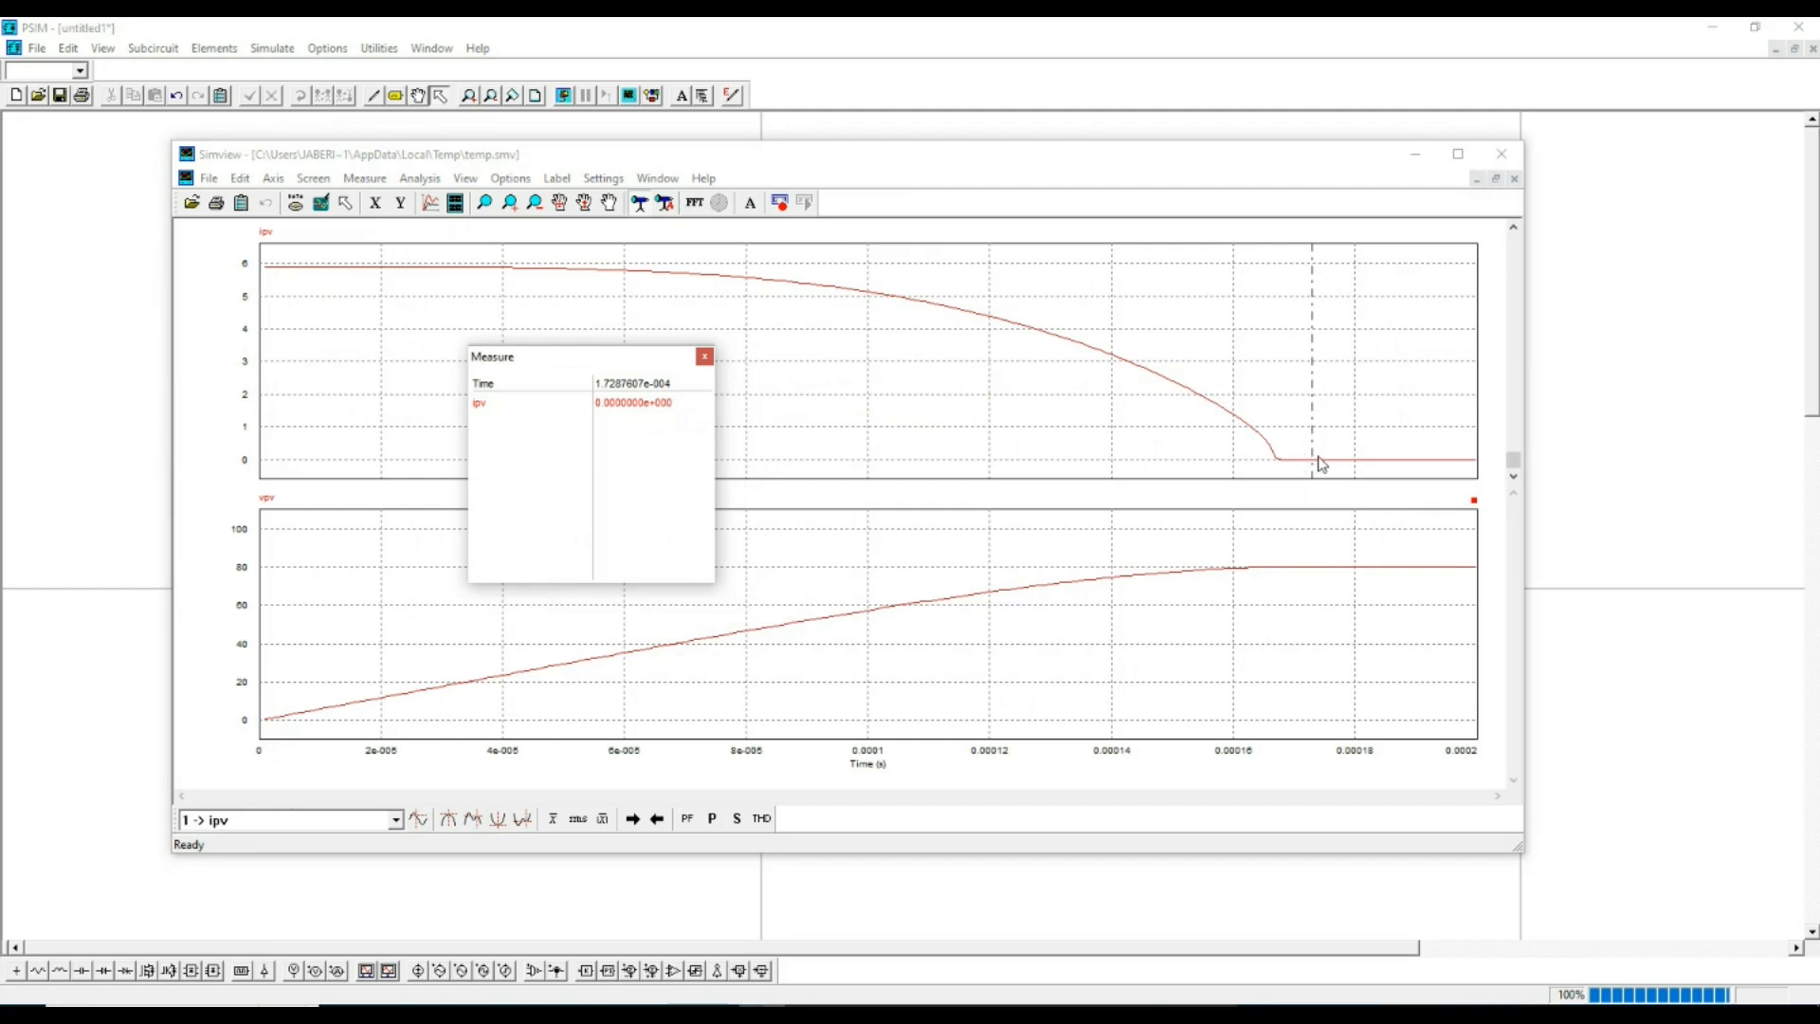
left_click(1350, 675)
left_click_drag(1350, 676, 1423, 672)
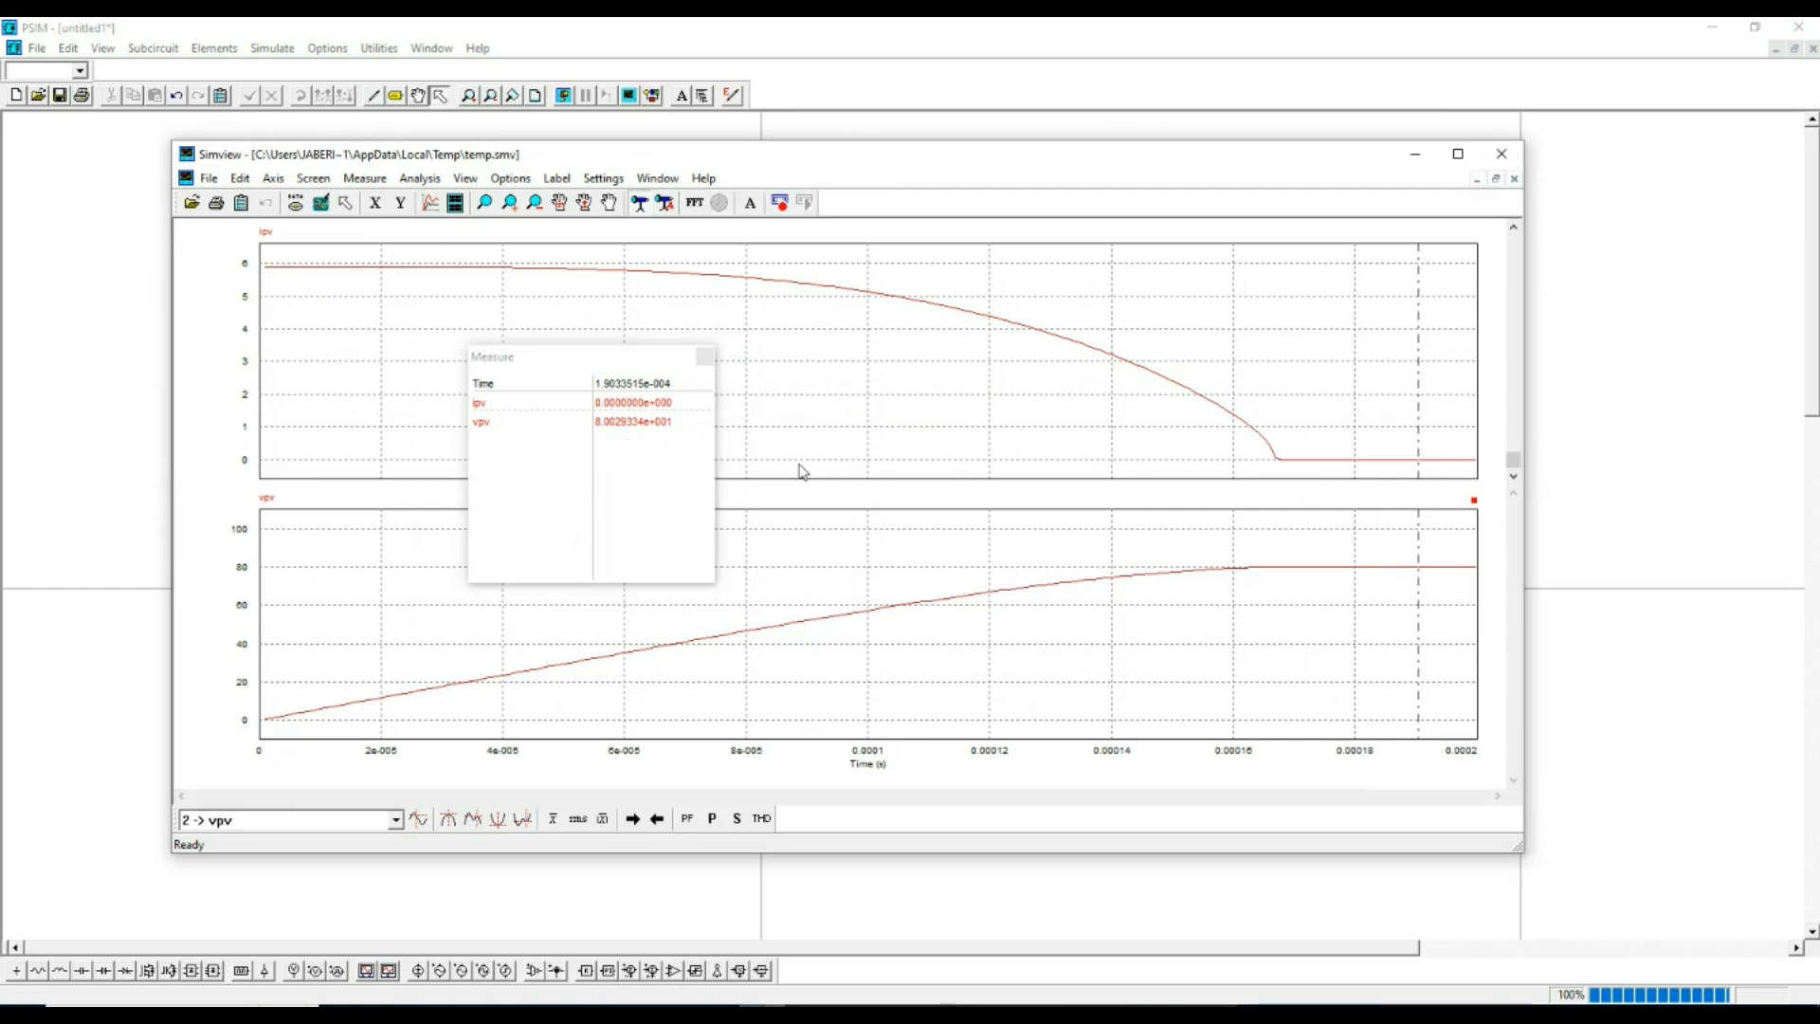
left_click_drag(339, 409, 275, 405)
left_click_drag(272, 399, 1271, 486)
left_click(1421, 533)
left_click_drag(1420, 533, 1444, 547)
left_click(654, 374)
left_click_drag(654, 360, 863, 338)
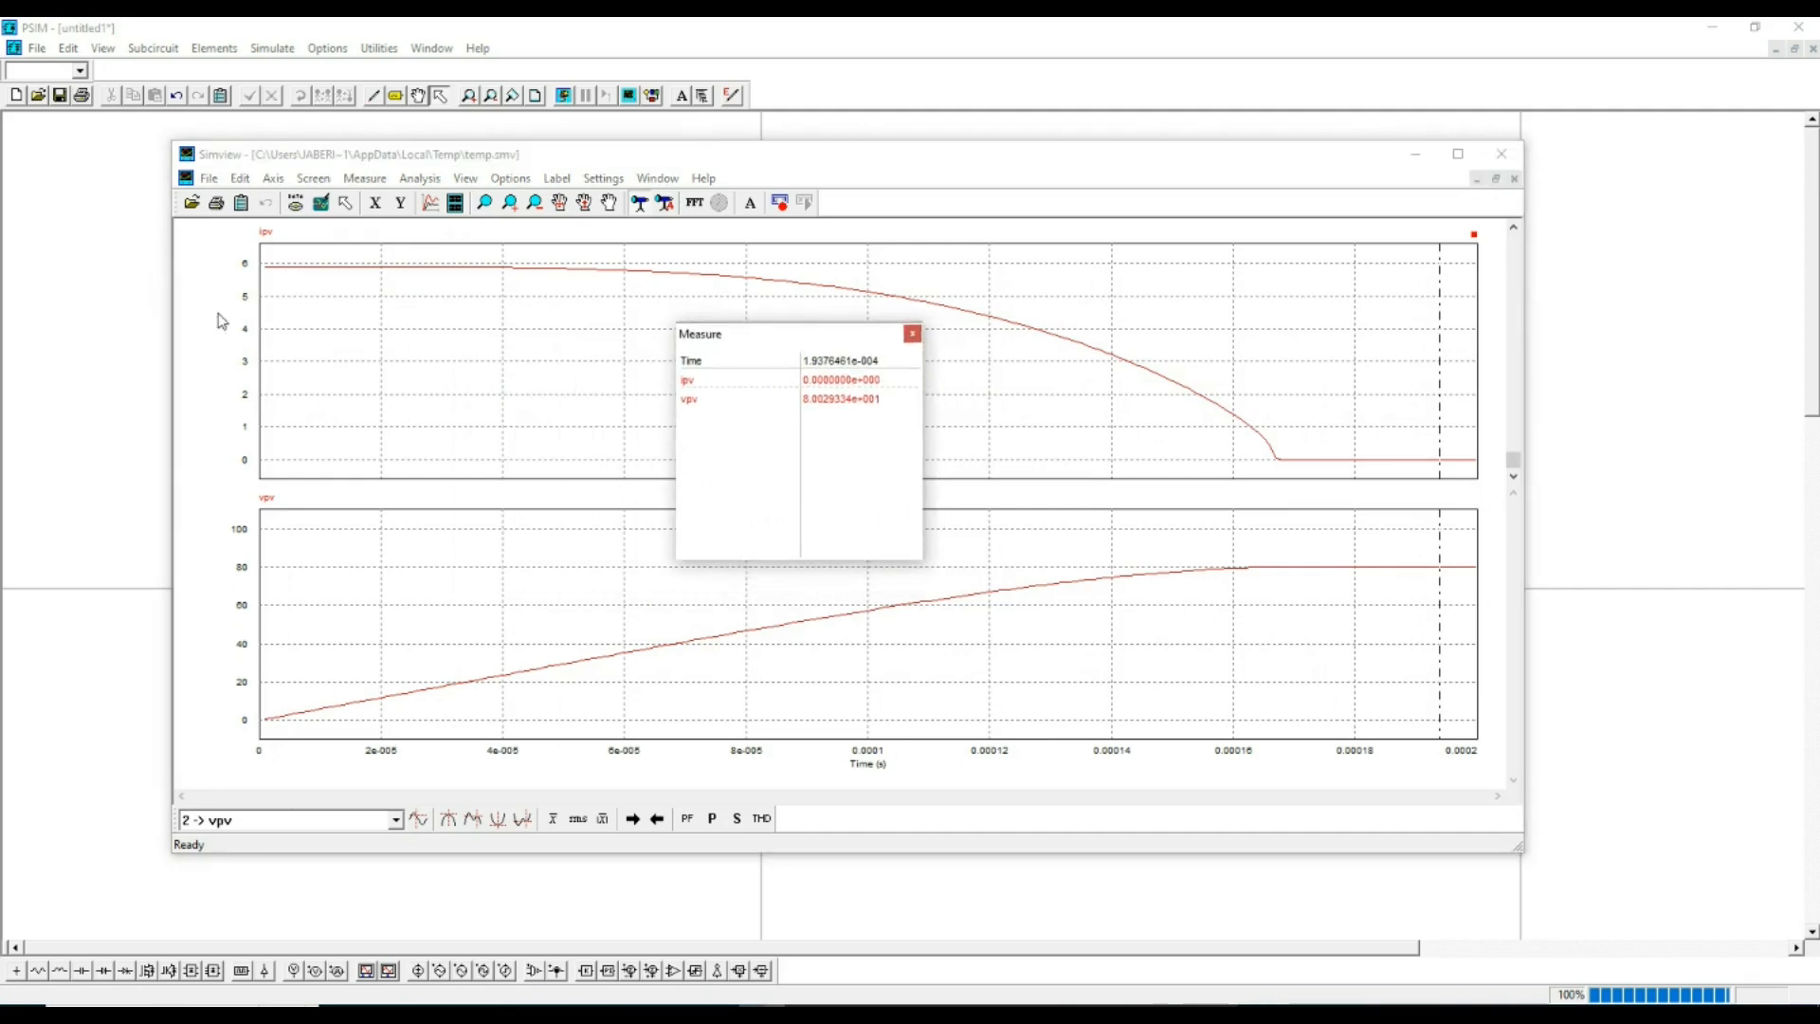
- Add a third plot screen showing the power curve from the expression ipv*vpv
left_click(455, 202)
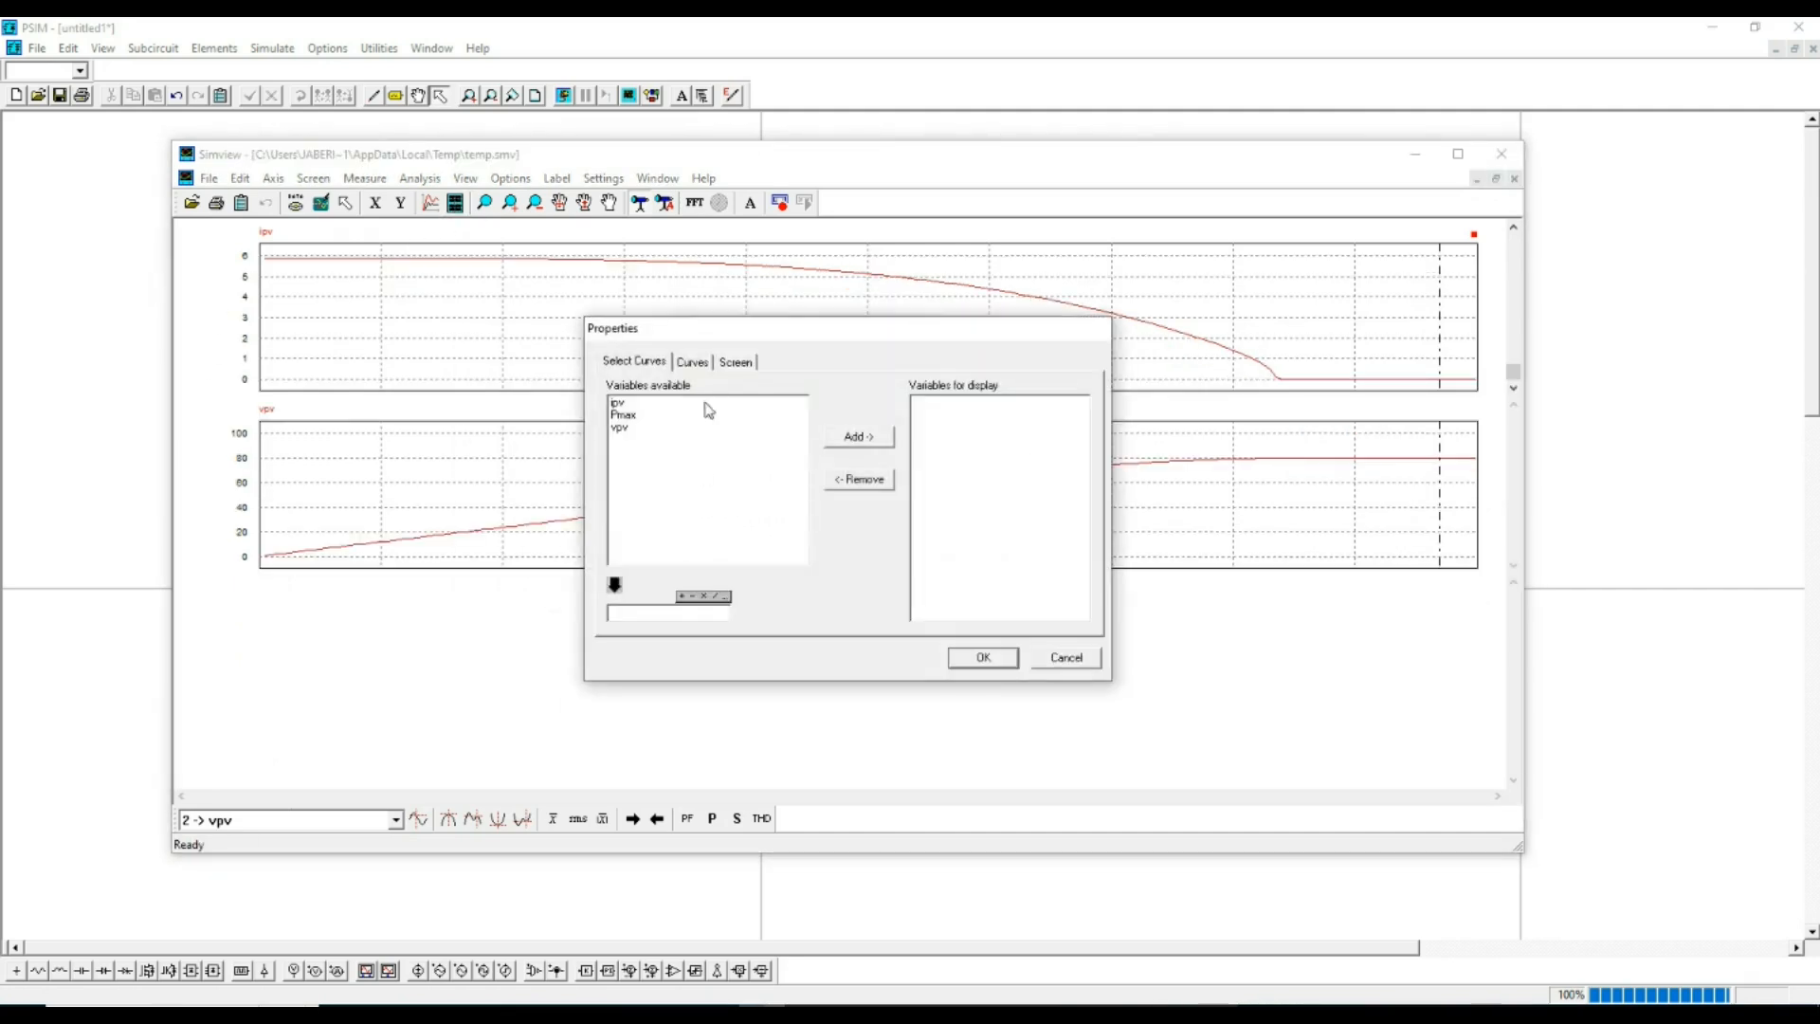
left_click(618, 403)
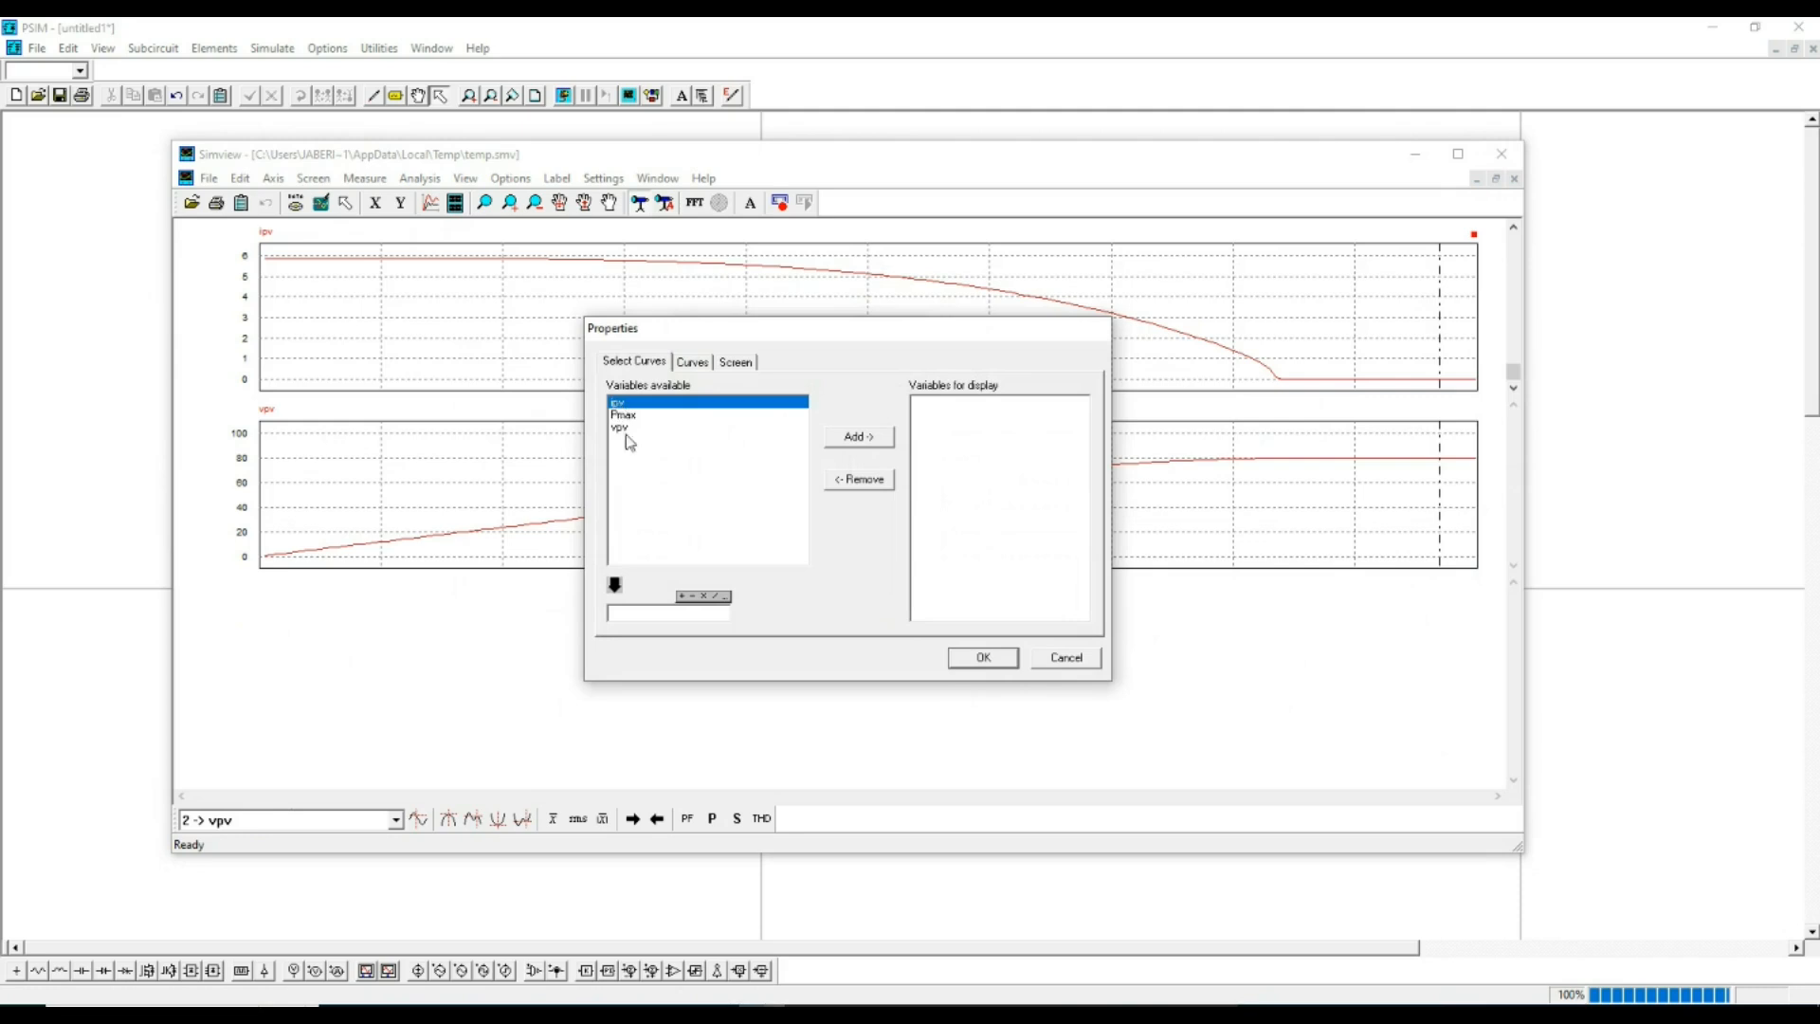
left_click(614, 584)
left_click(703, 596)
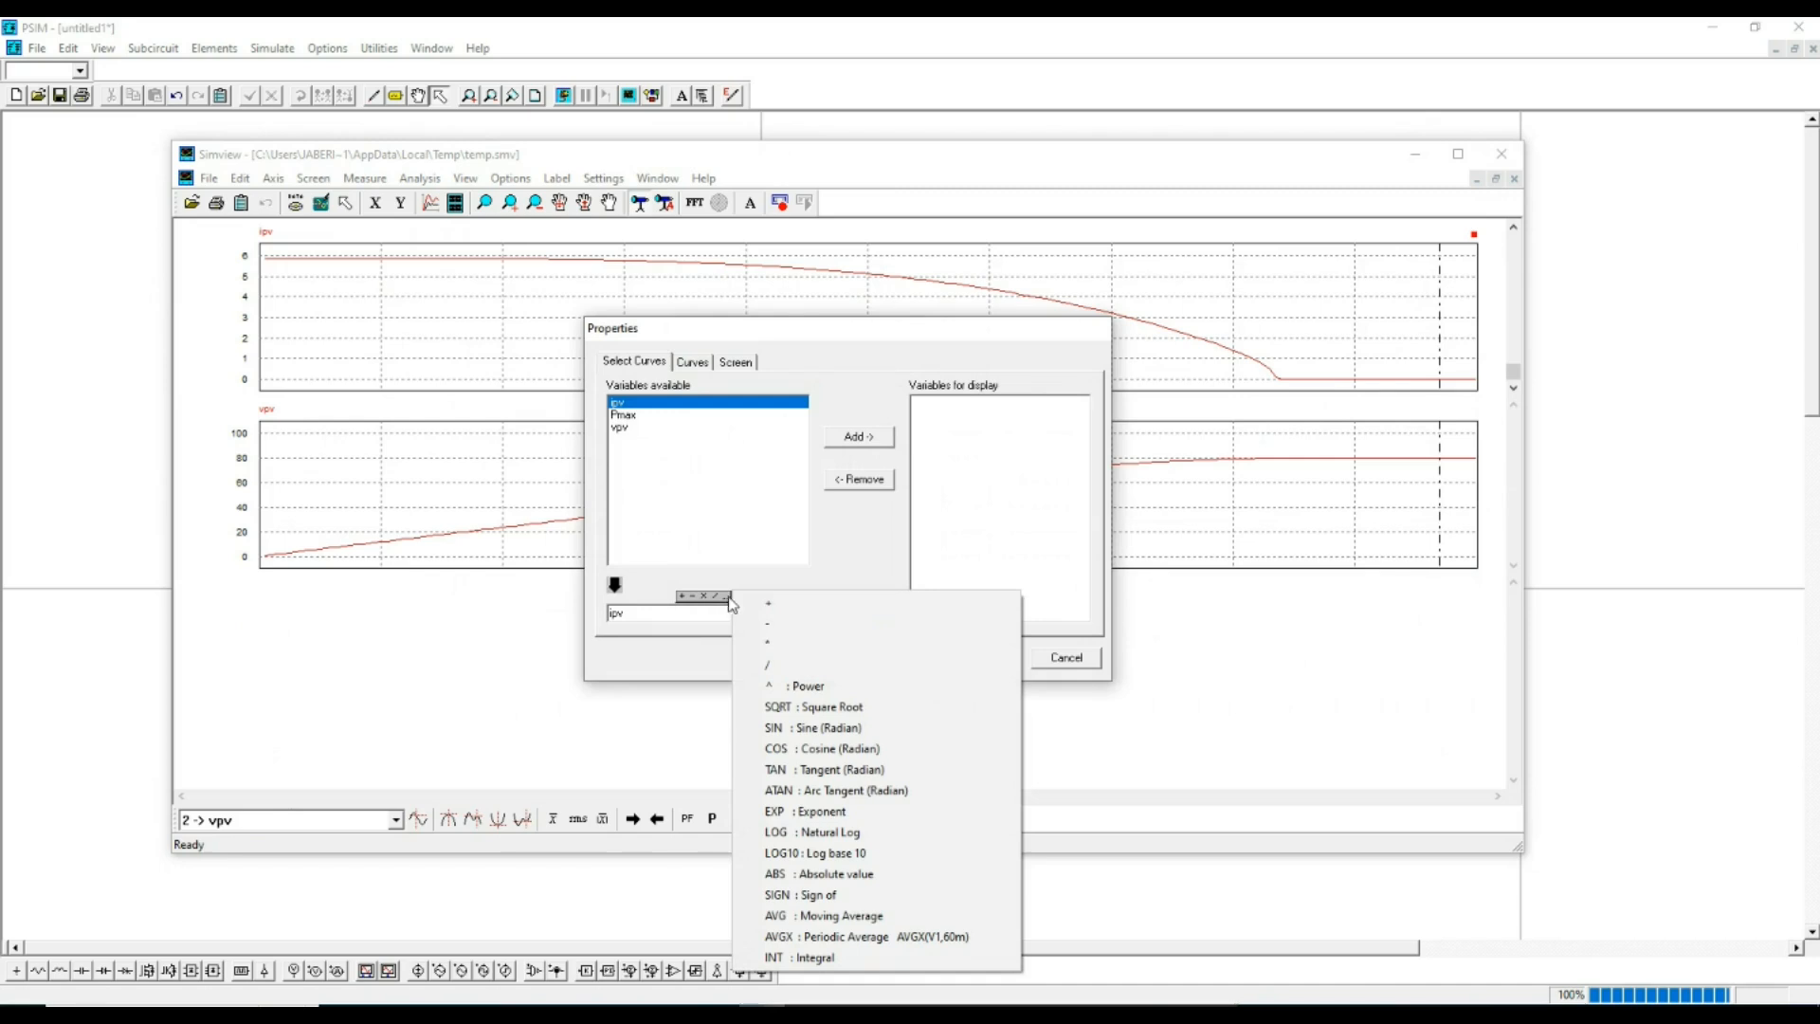
left_click(788, 645)
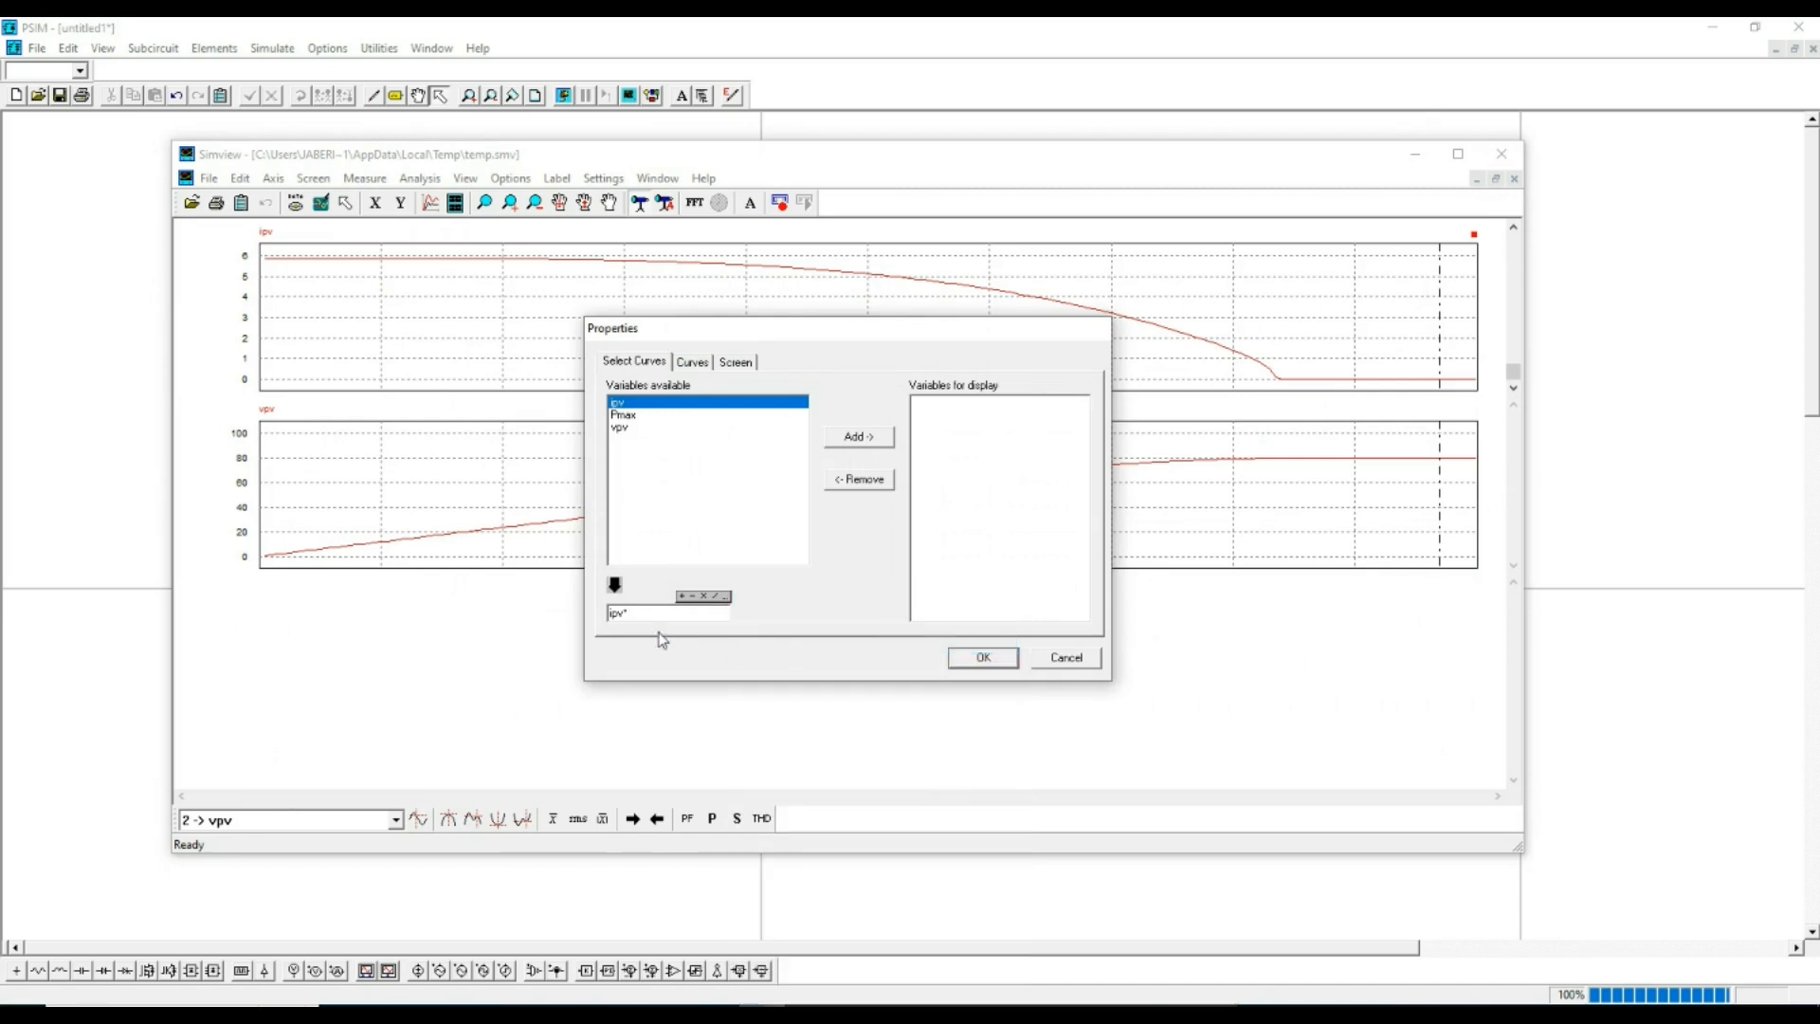
left_click(618, 427)
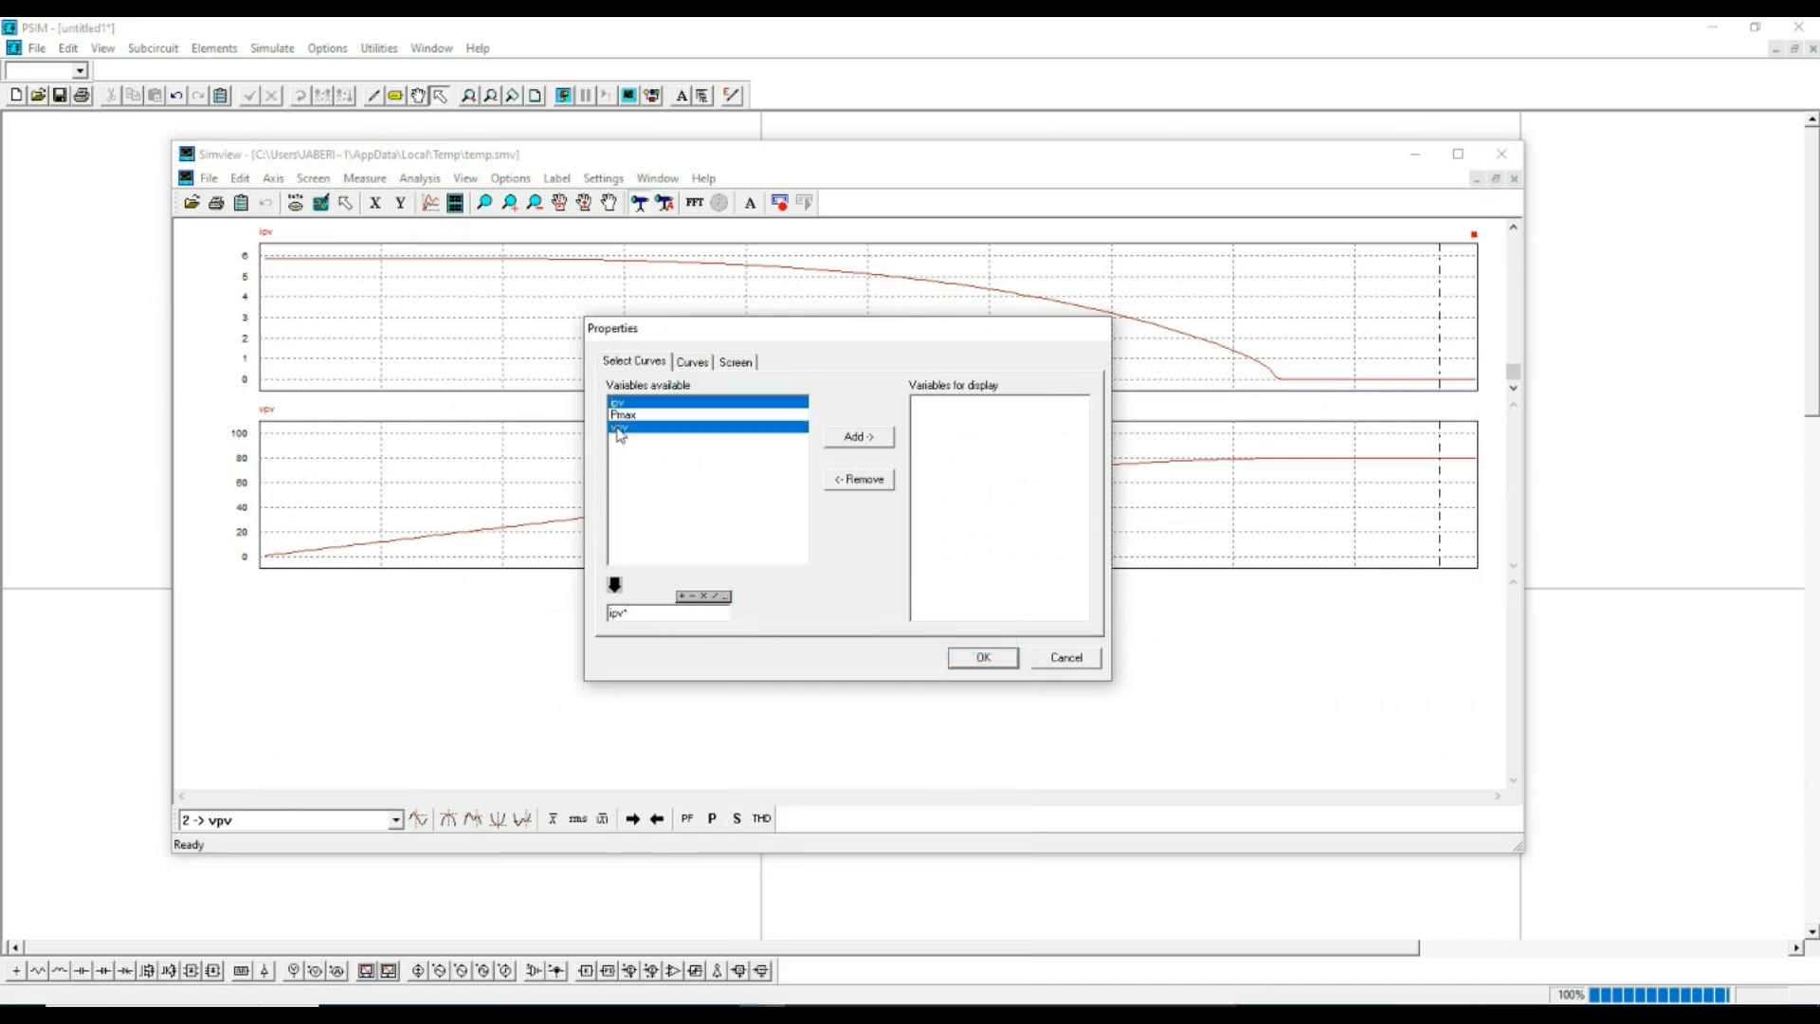
left_click(615, 585)
left_click(858, 438)
left_click(983, 659)
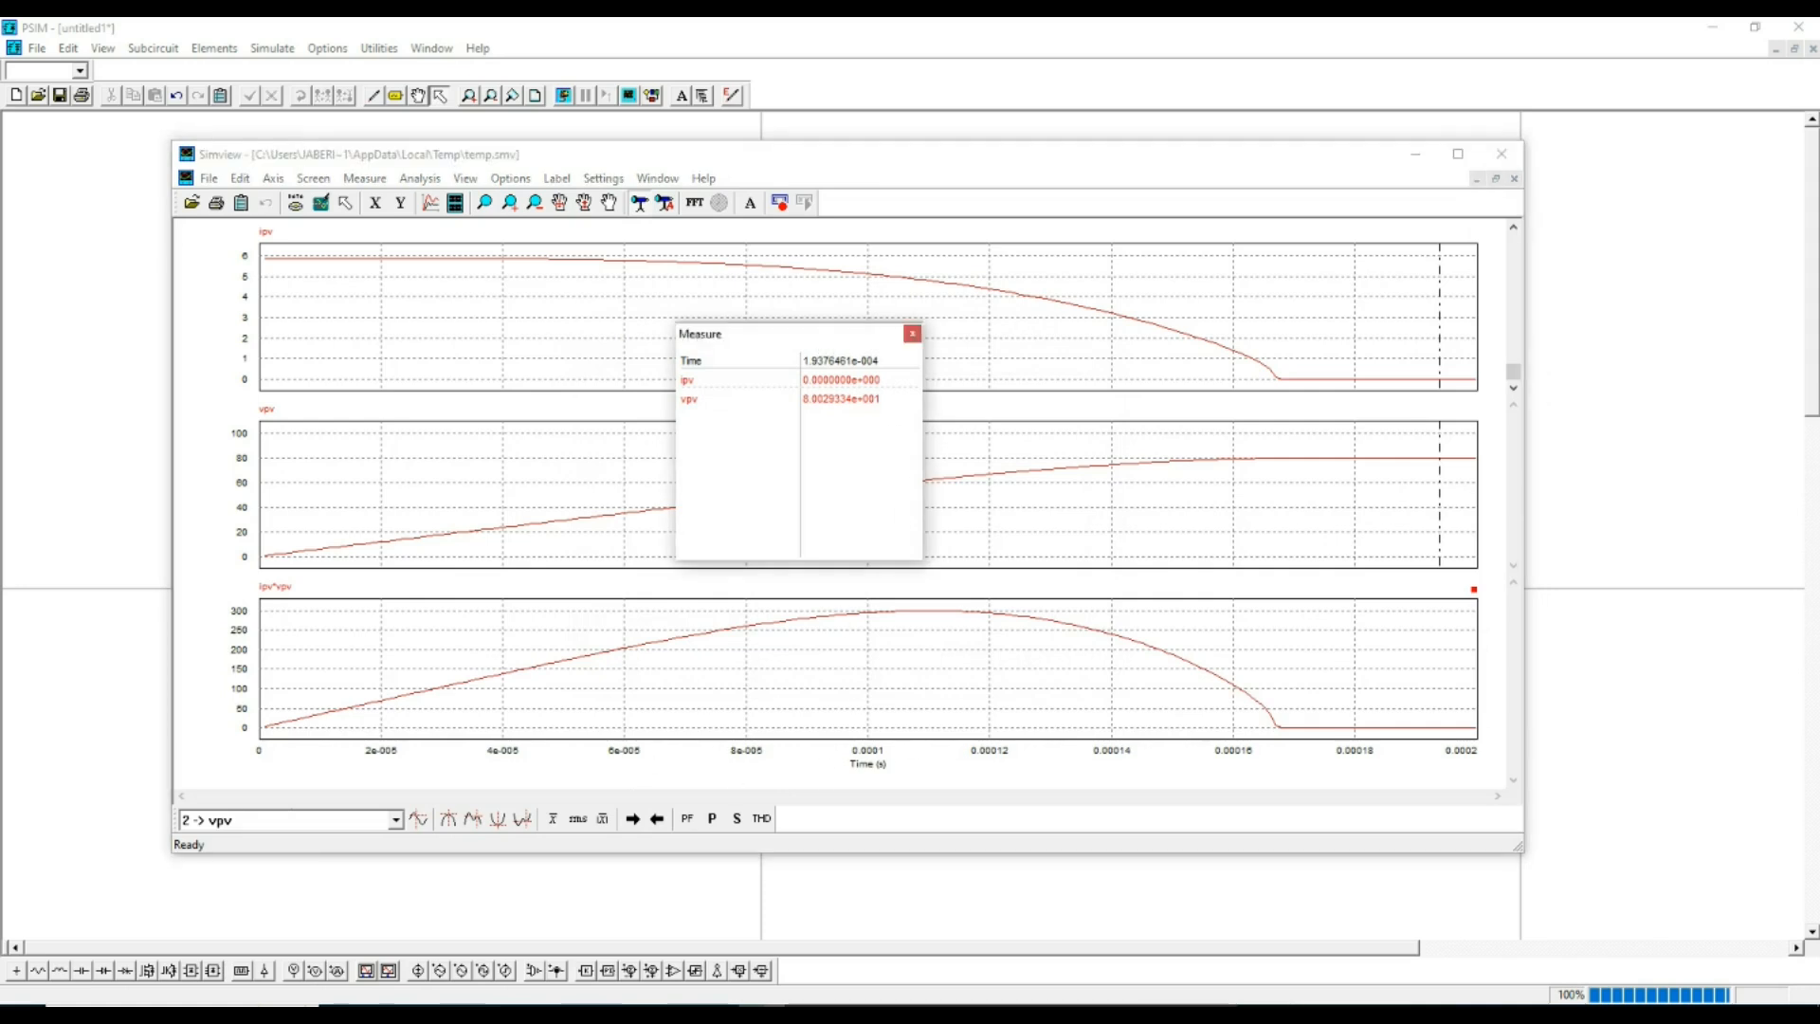
- Measure ipv, vpv and ipv*vpv with the cursor at the curve start, the power peak and the flat end section
left_click_drag(820, 343, 430, 295)
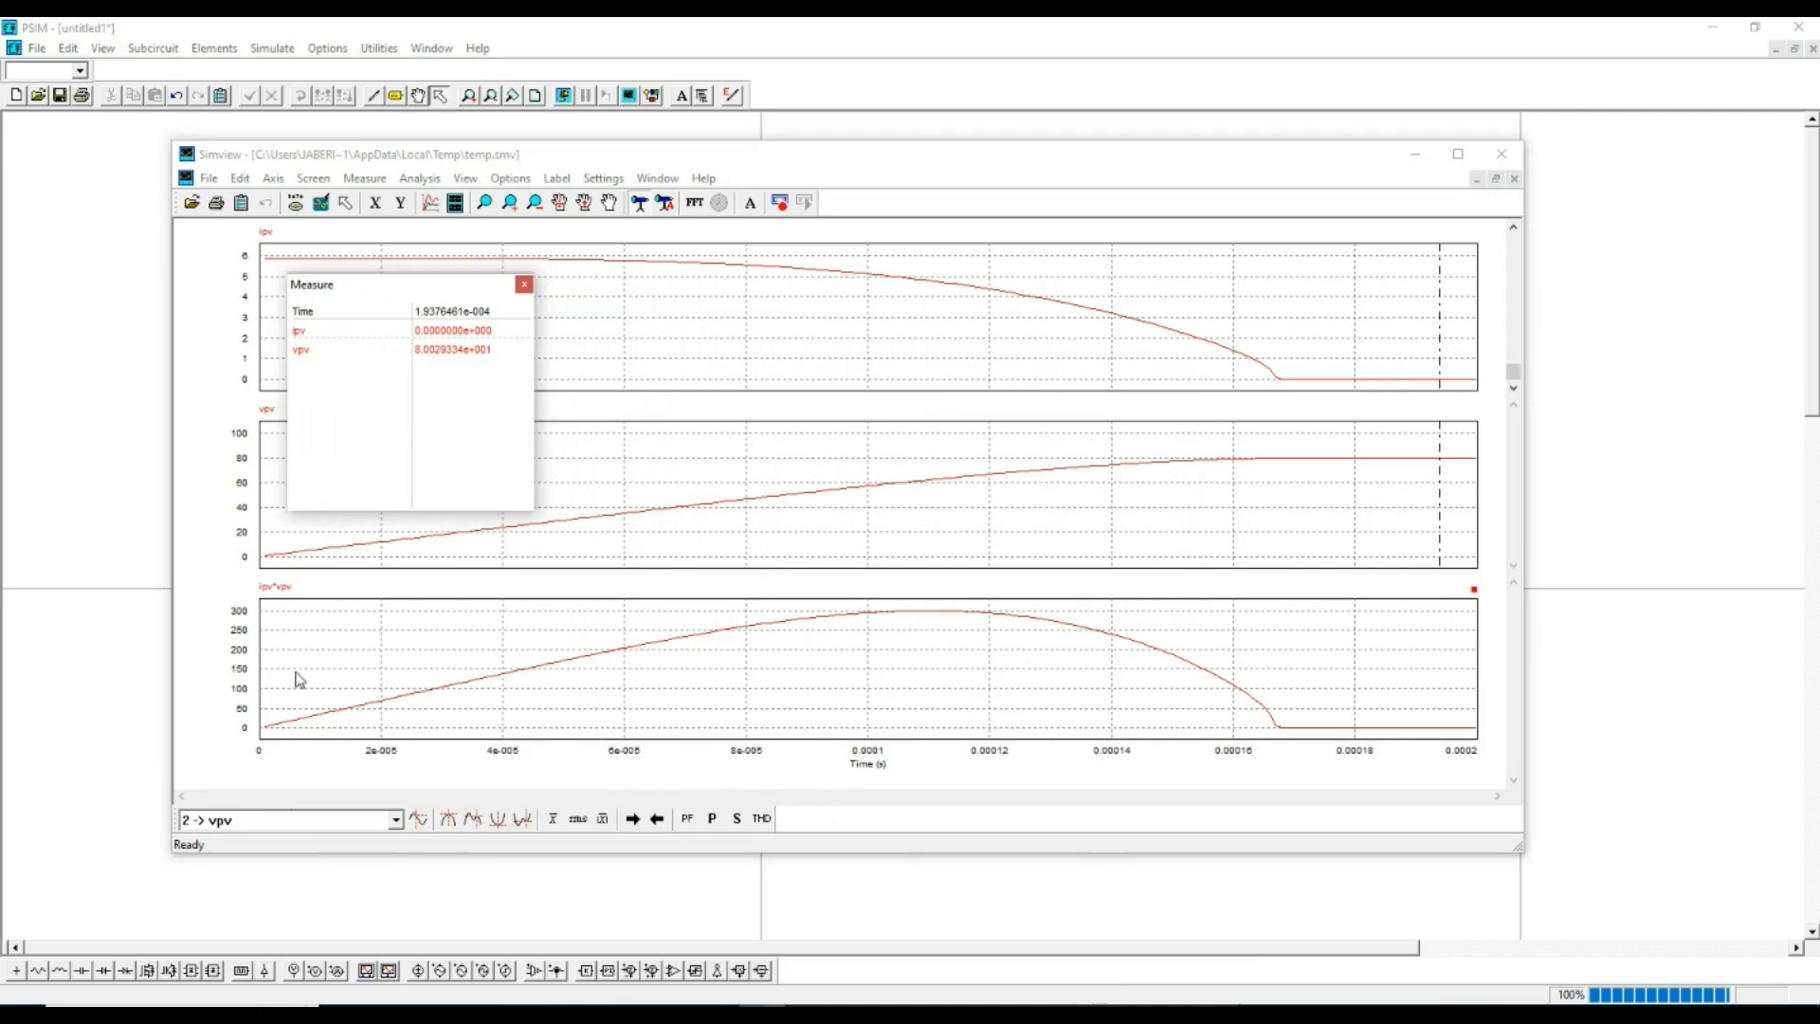
left_click_drag(289, 676, 270, 683)
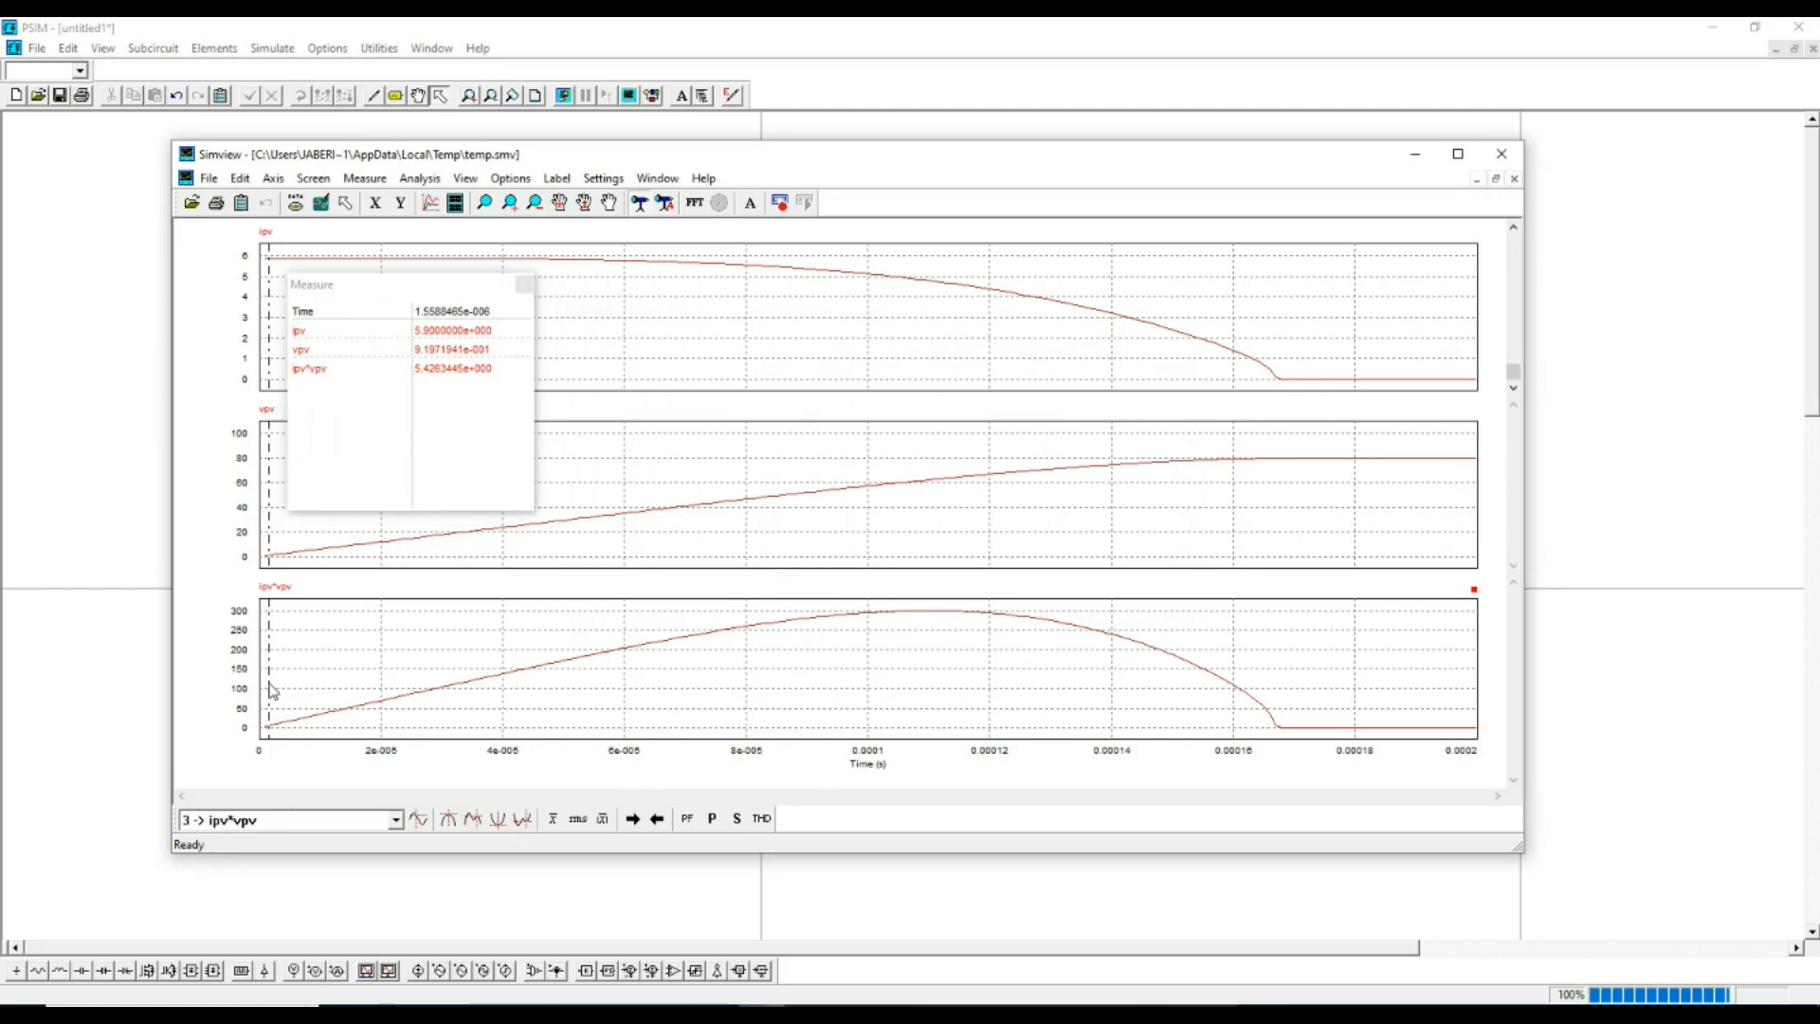
left_click_drag(272, 692, 929, 685)
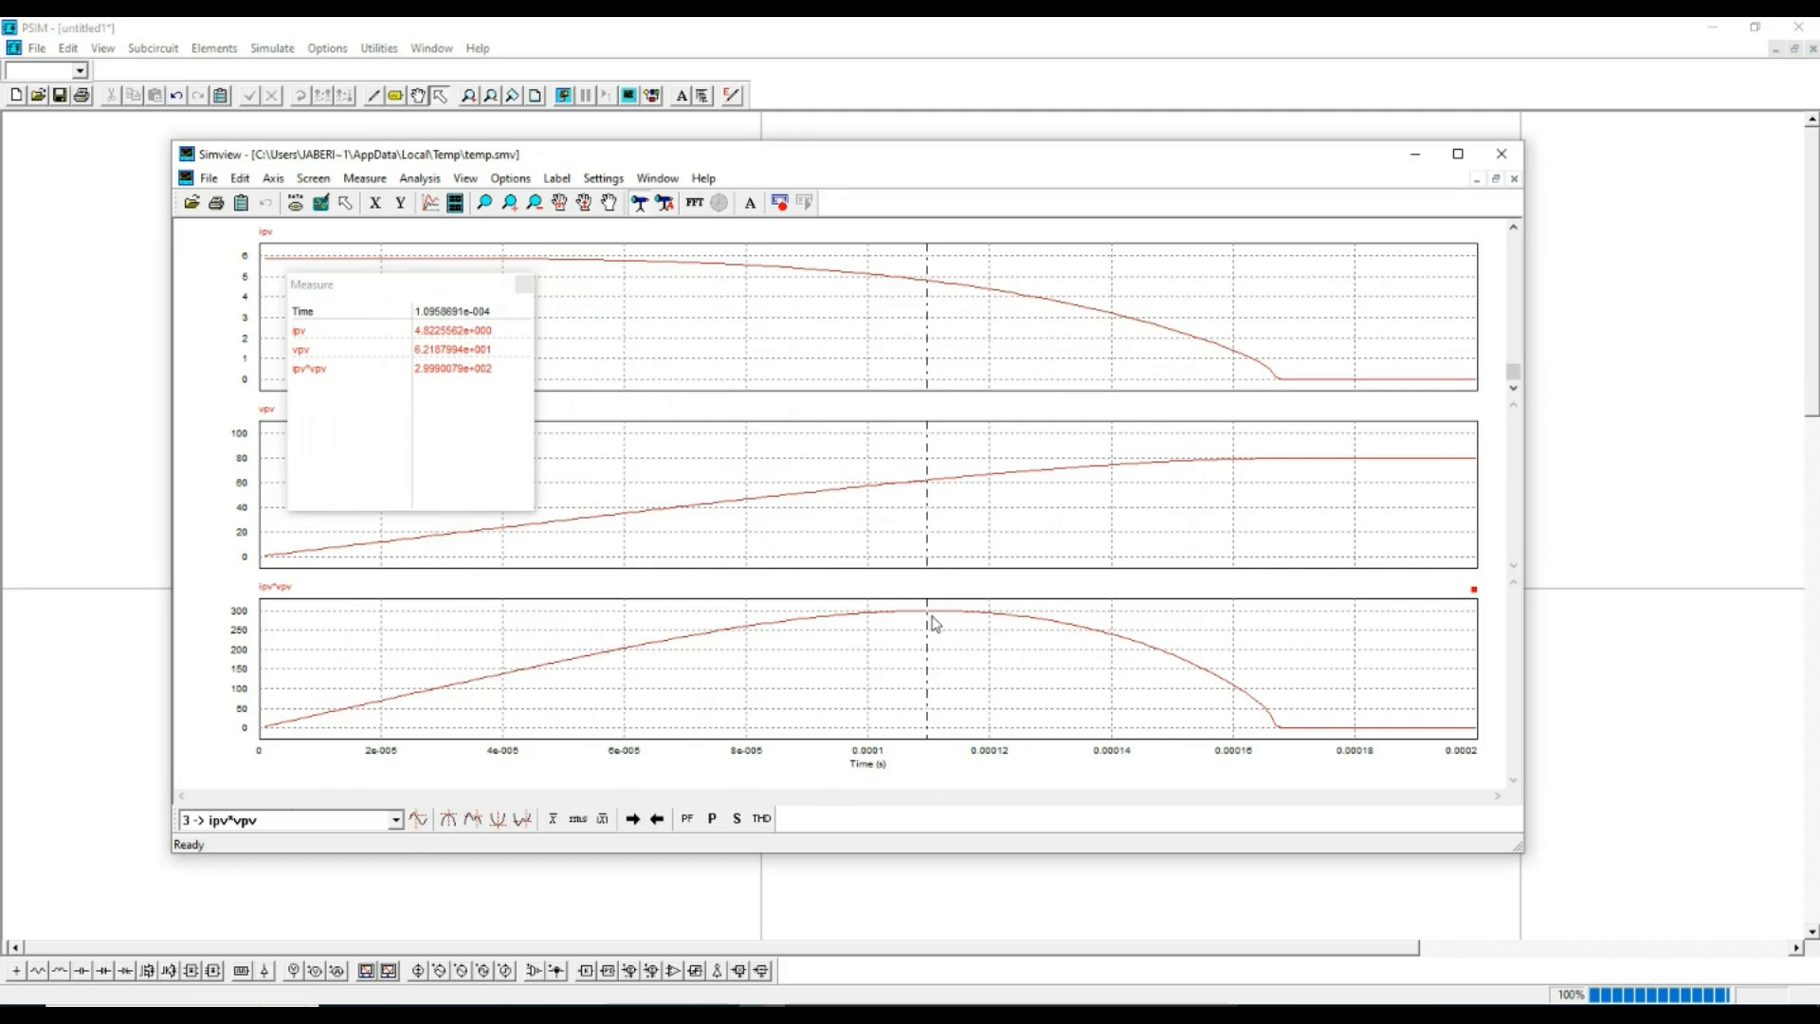
left_click_drag(933, 622, 1358, 676)
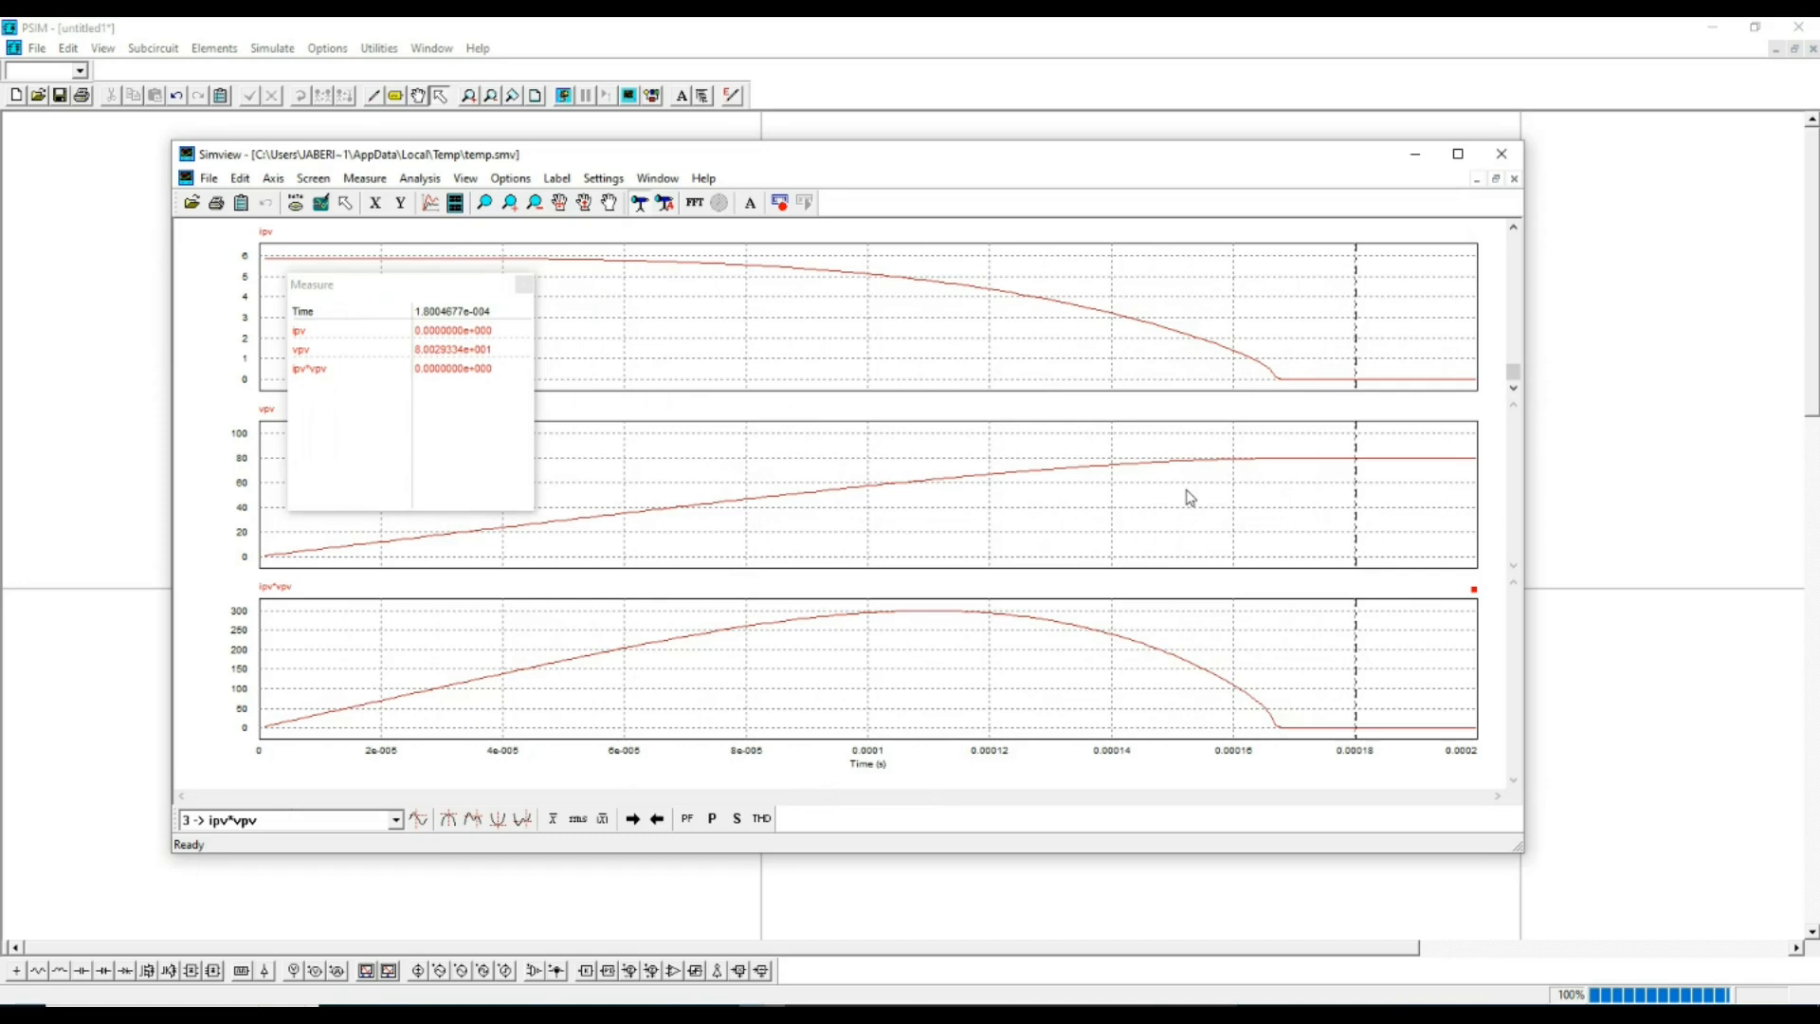
left_click_drag(388, 294, 658, 305)
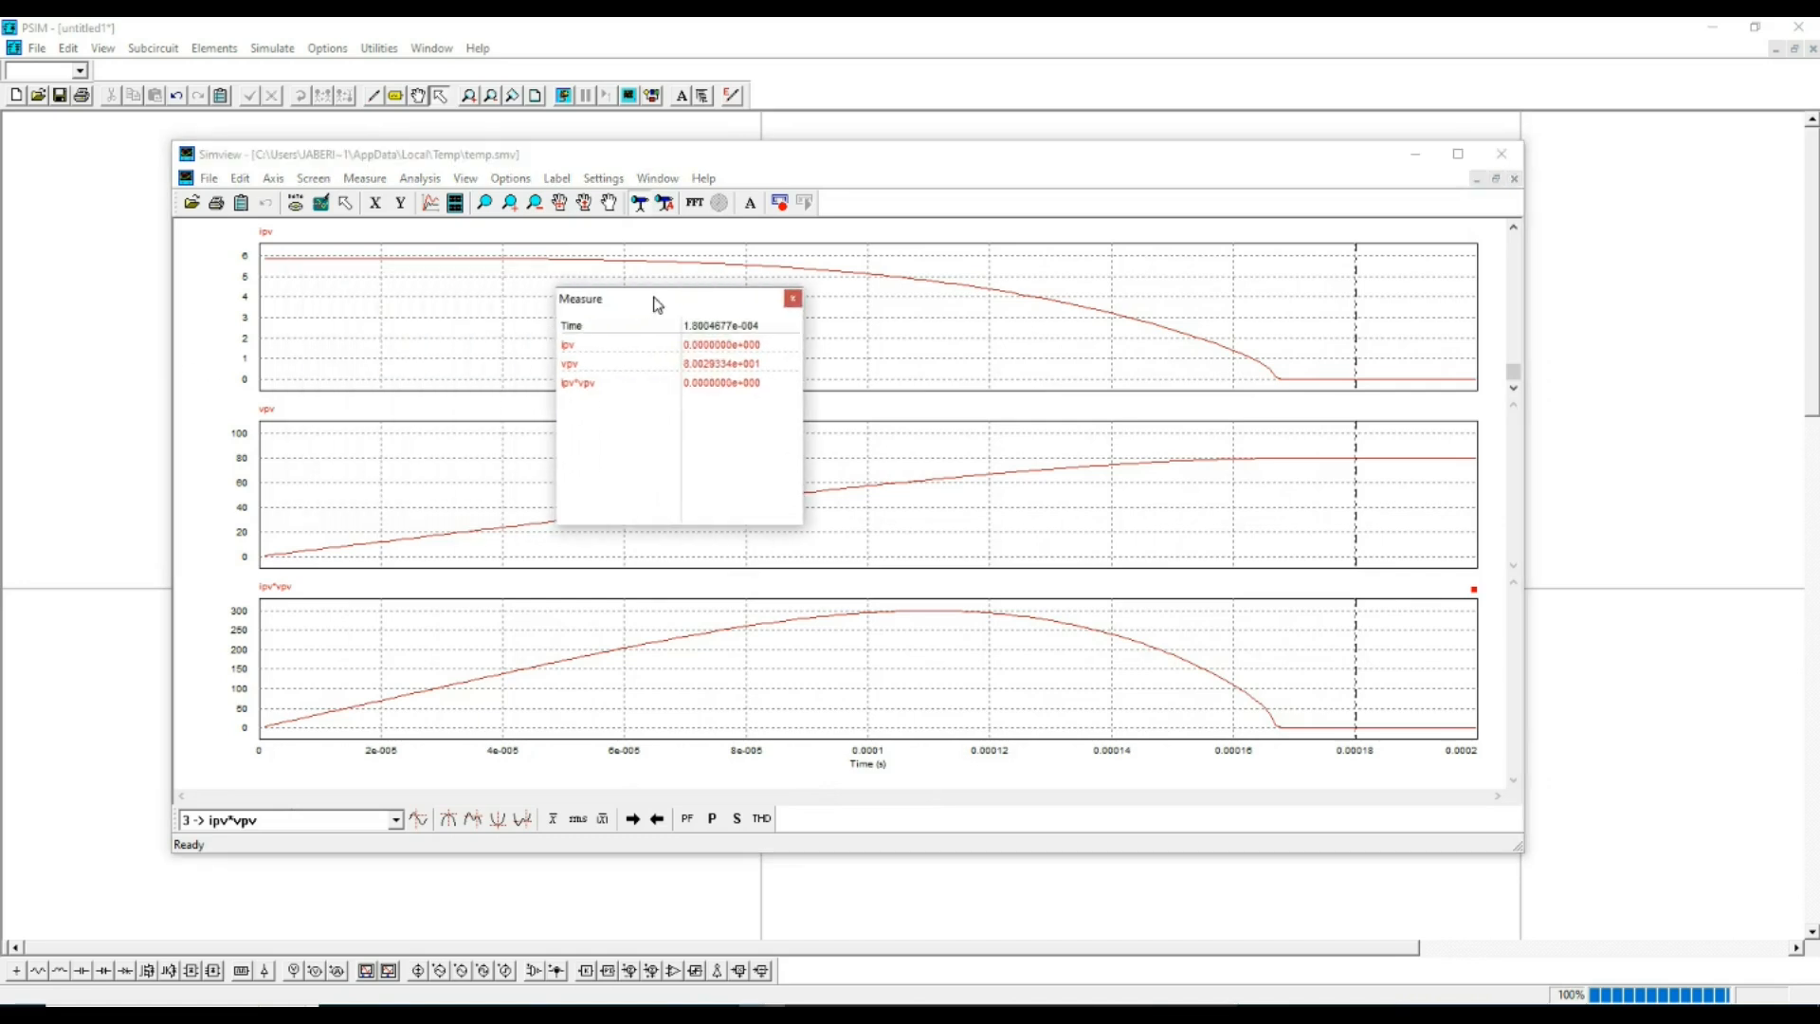
left_click_drag(554, 431, 274, 443)
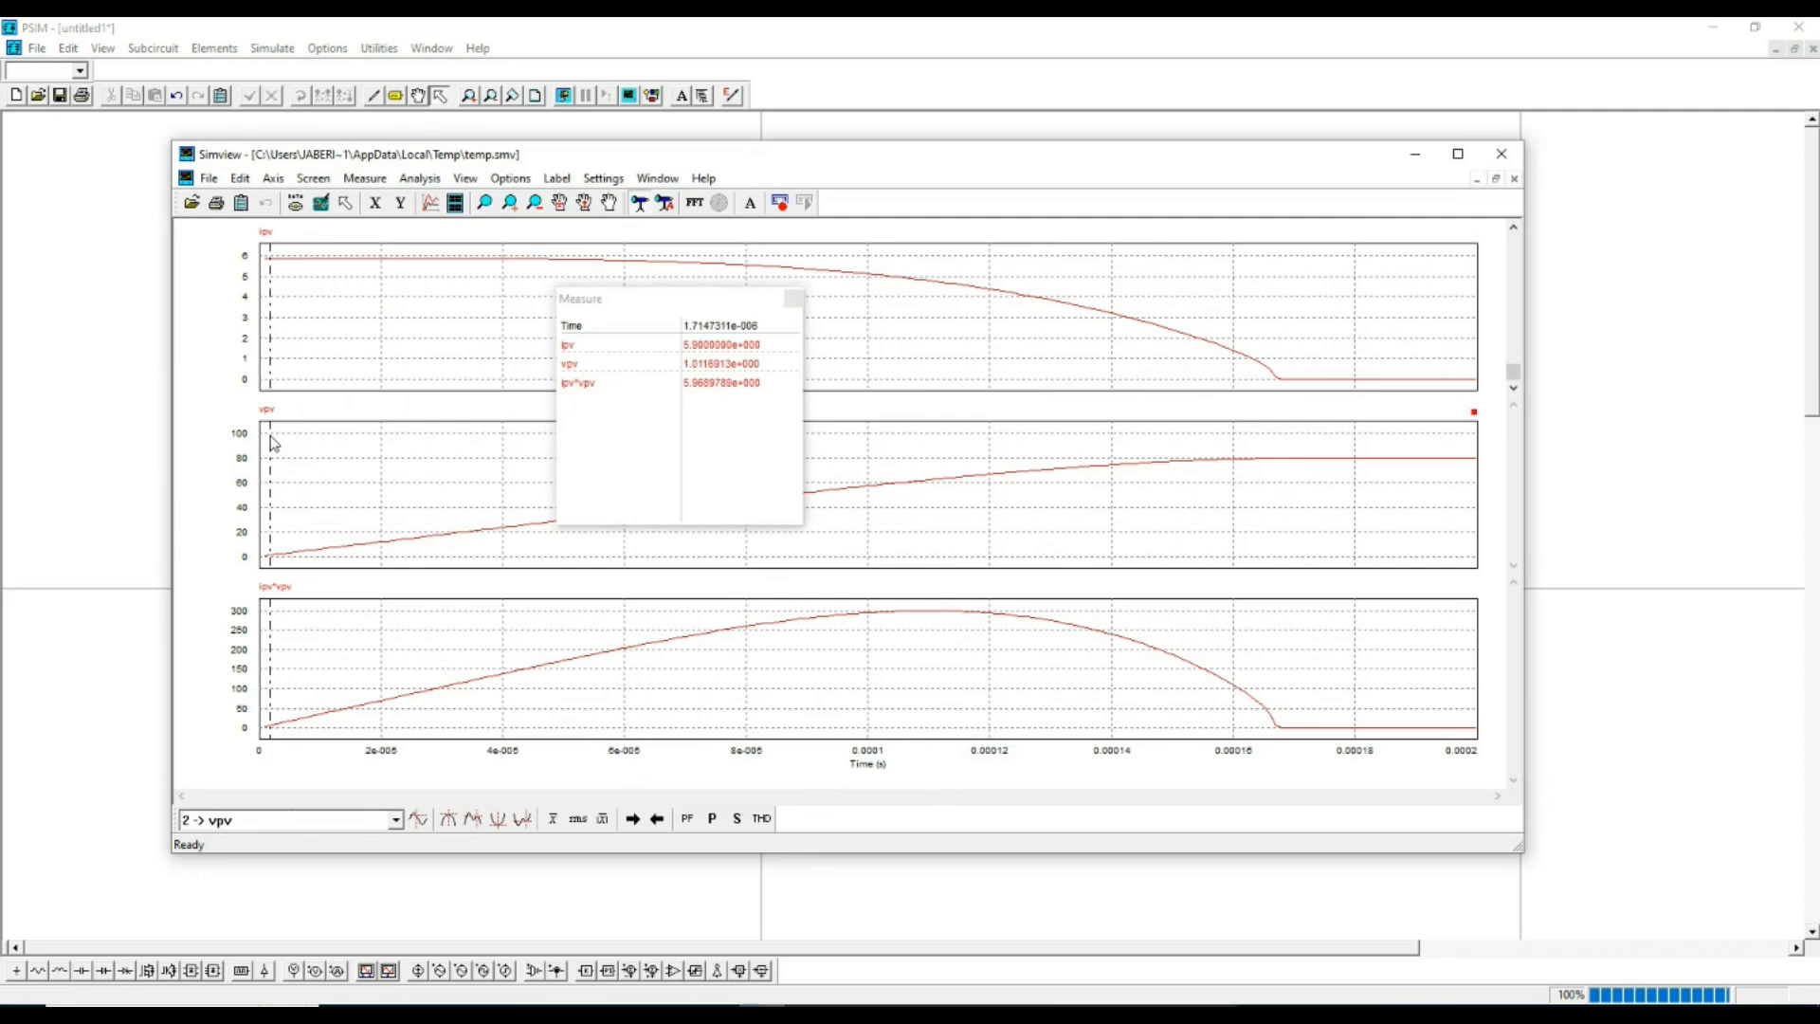
- Recheck ipv, vpv and ipv*vpv with the cursor at the power peak and flat end section, moving the measurement readout around the curves
left_click_drag(274, 444, 934, 488)
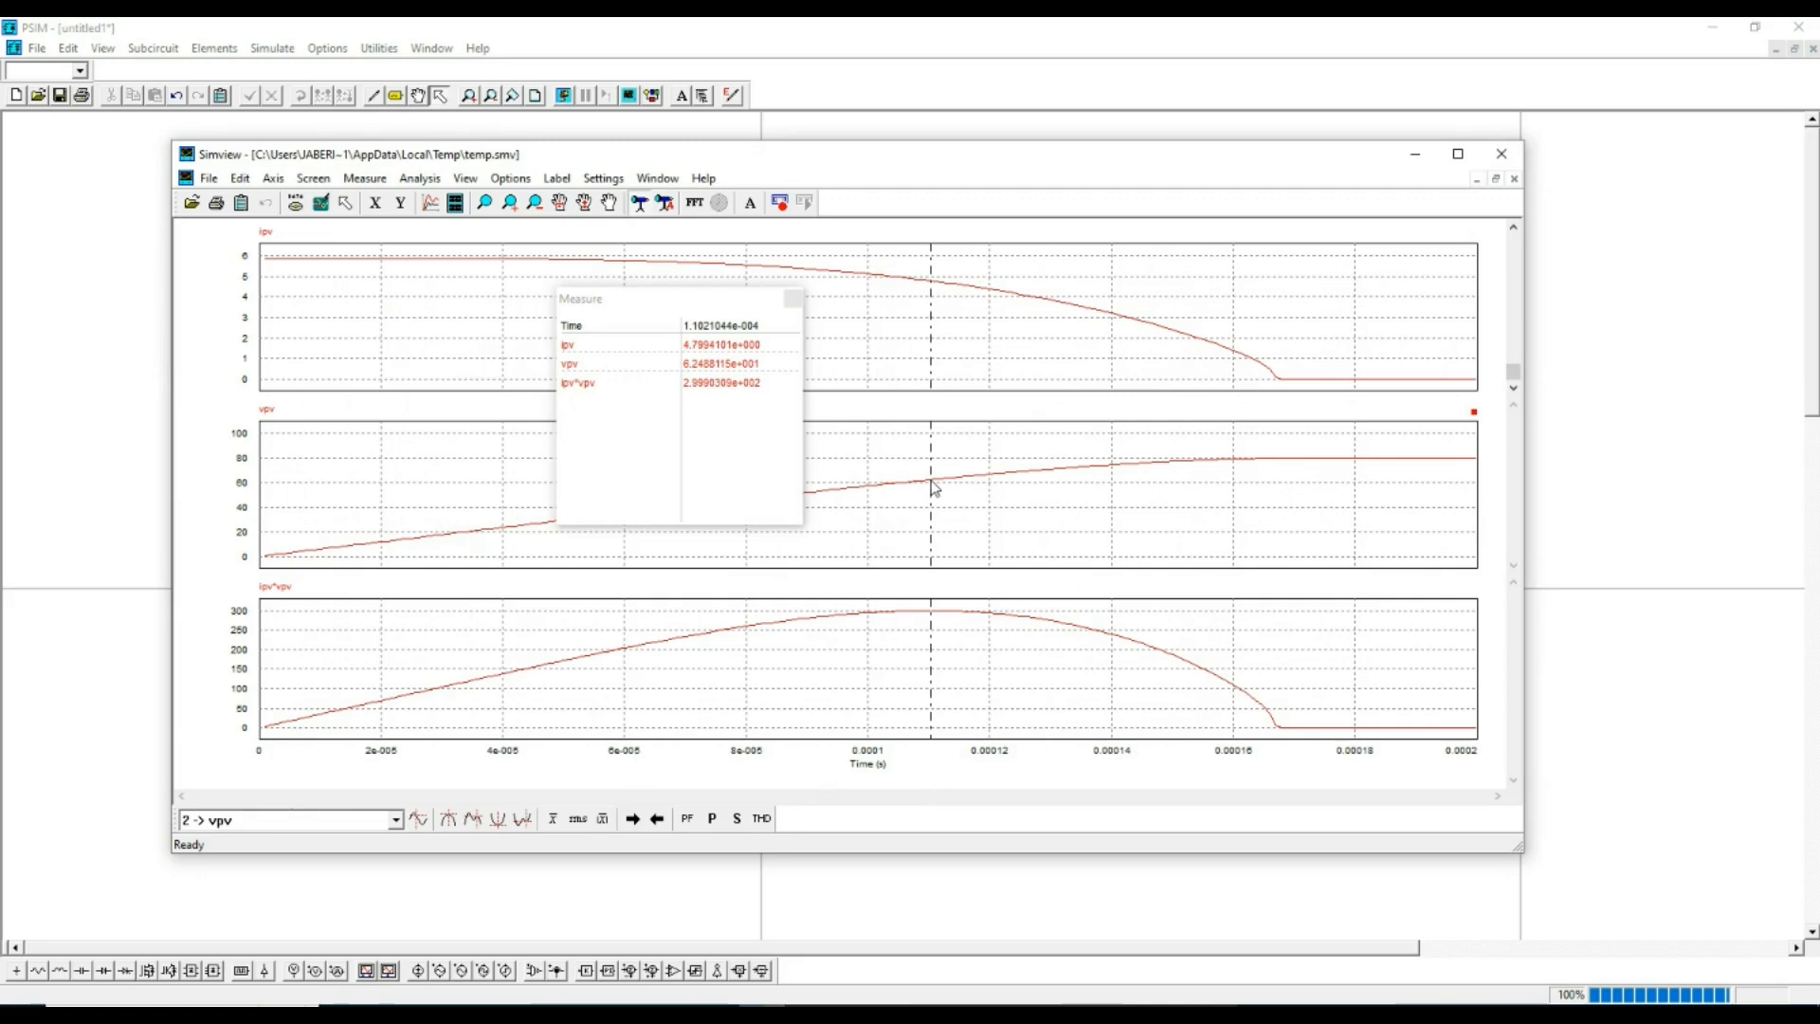
left_click_drag(931, 480, 932, 481)
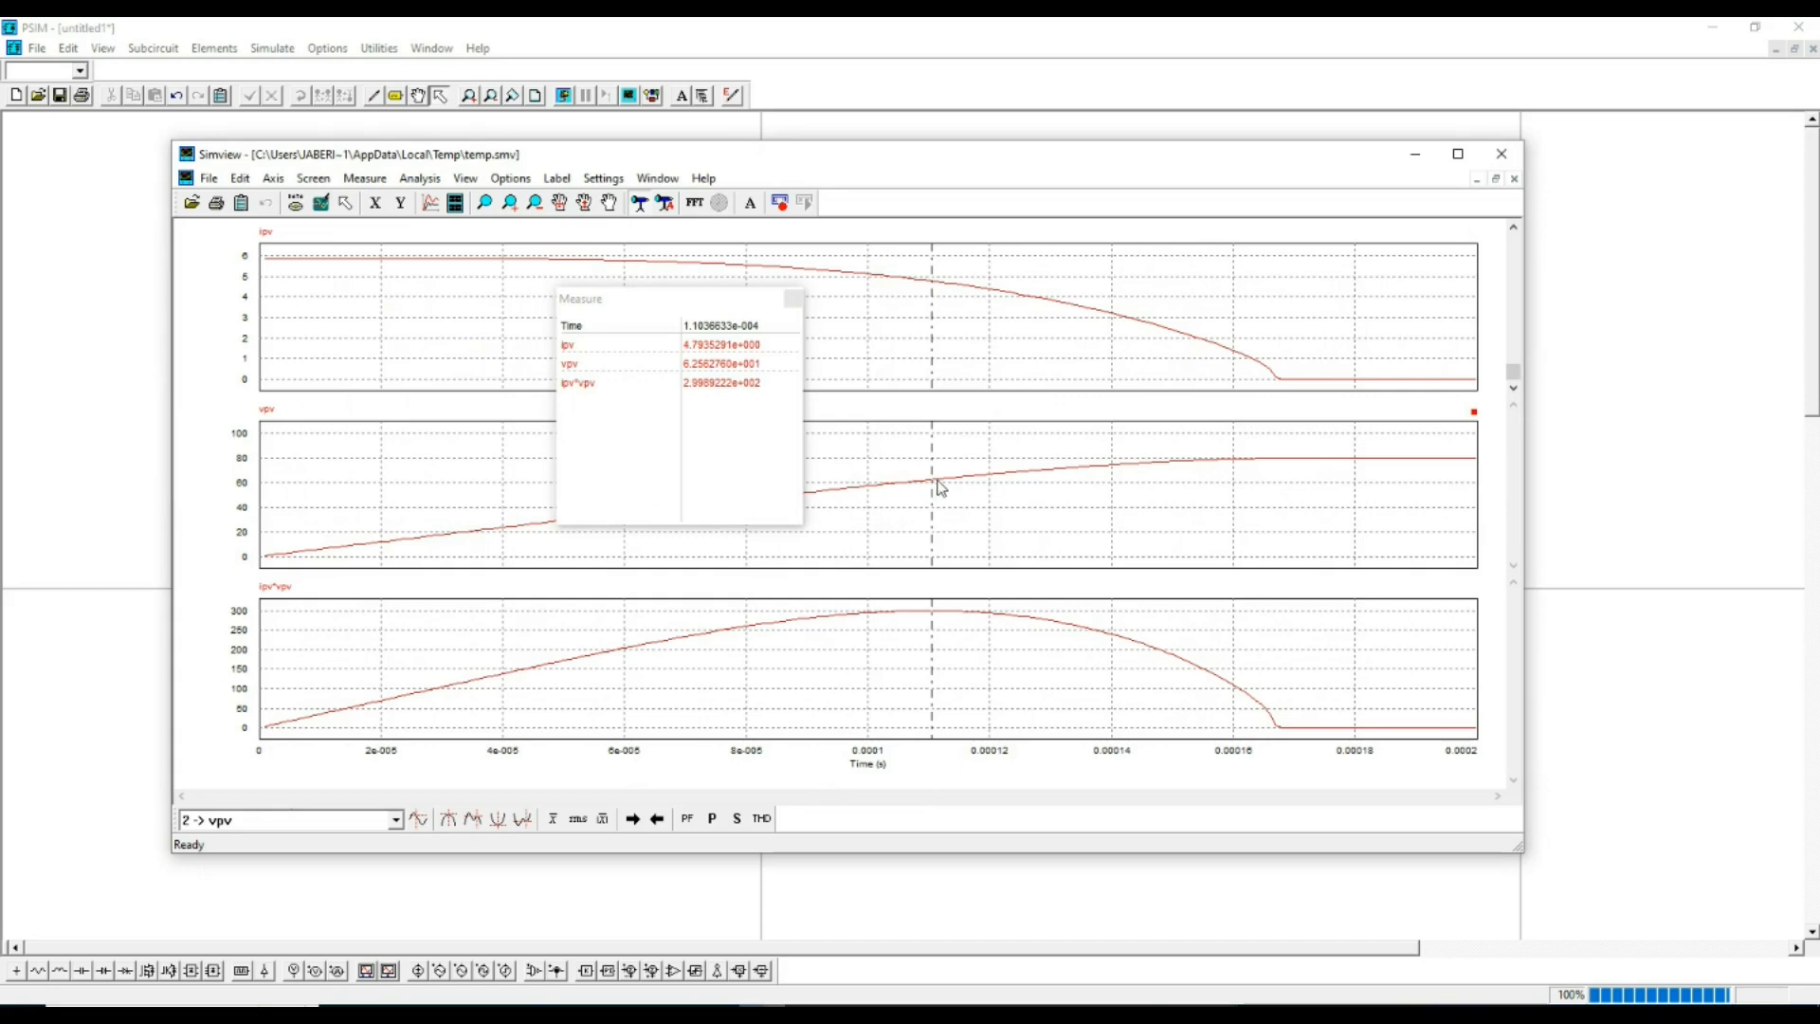
left_click_drag(1027, 487, 1408, 494)
left_click_drag(623, 308, 417, 298)
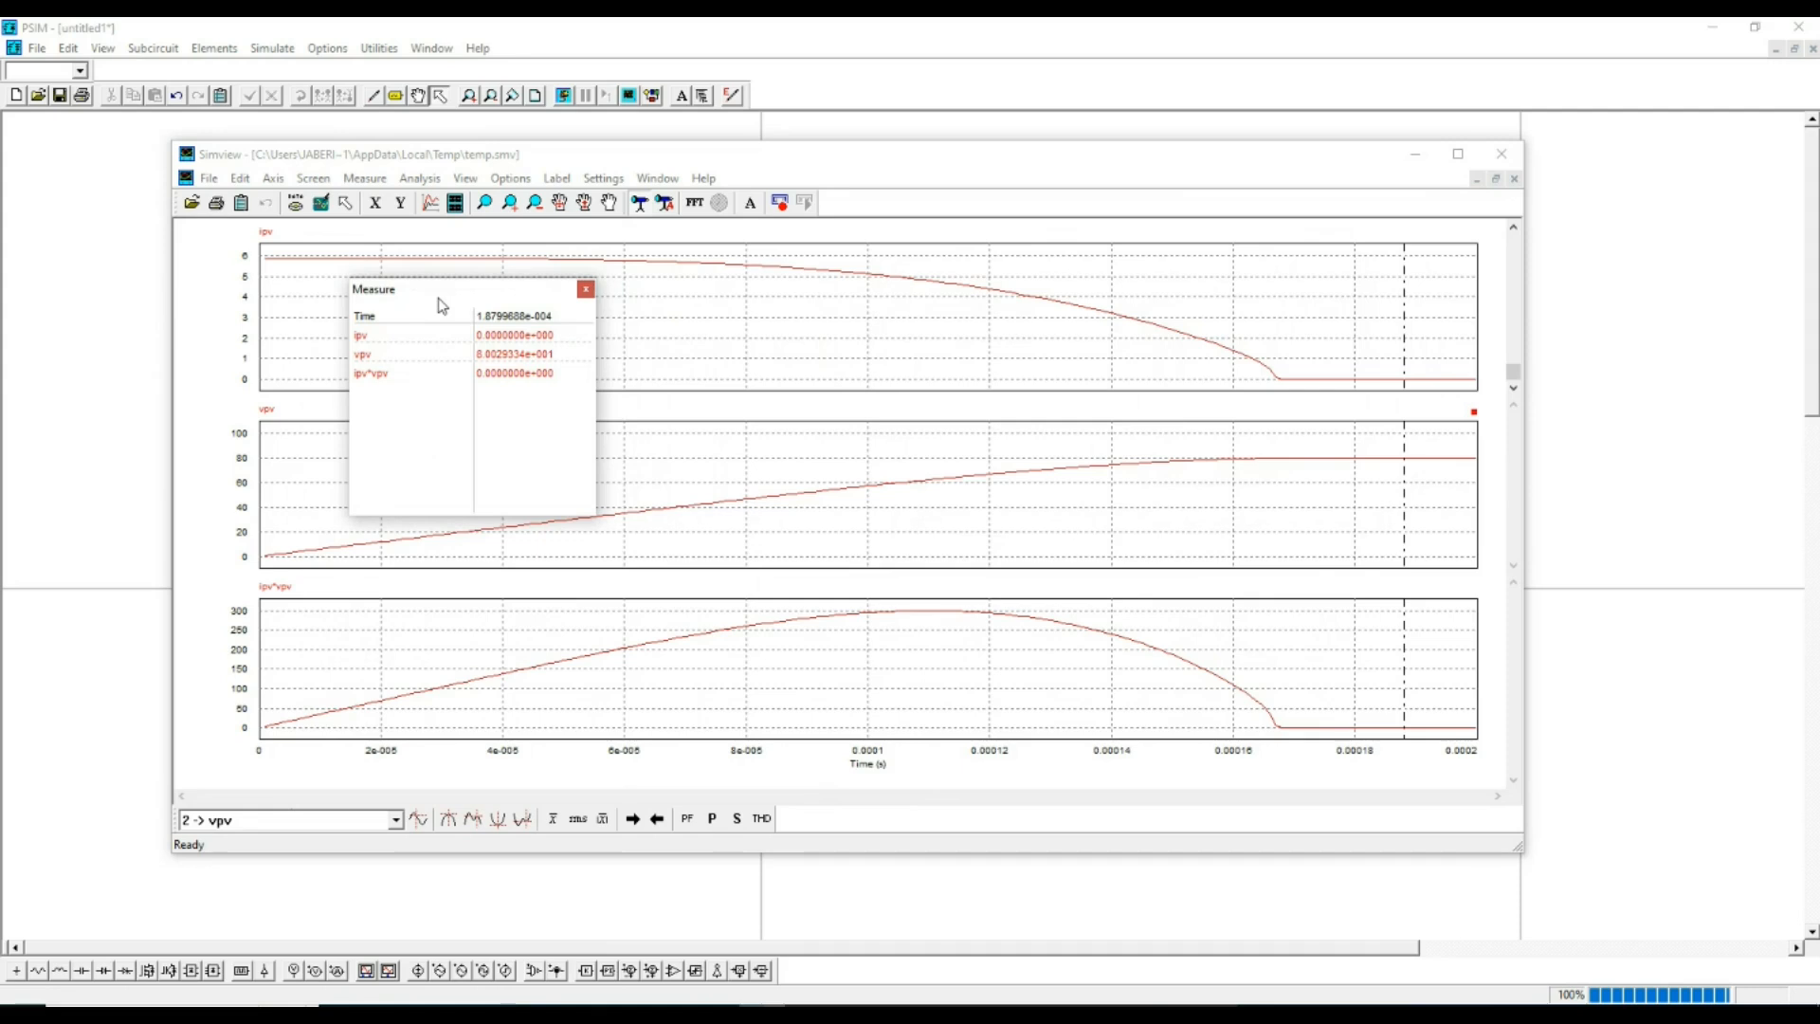
left_click_drag(439, 306, 1018, 315)
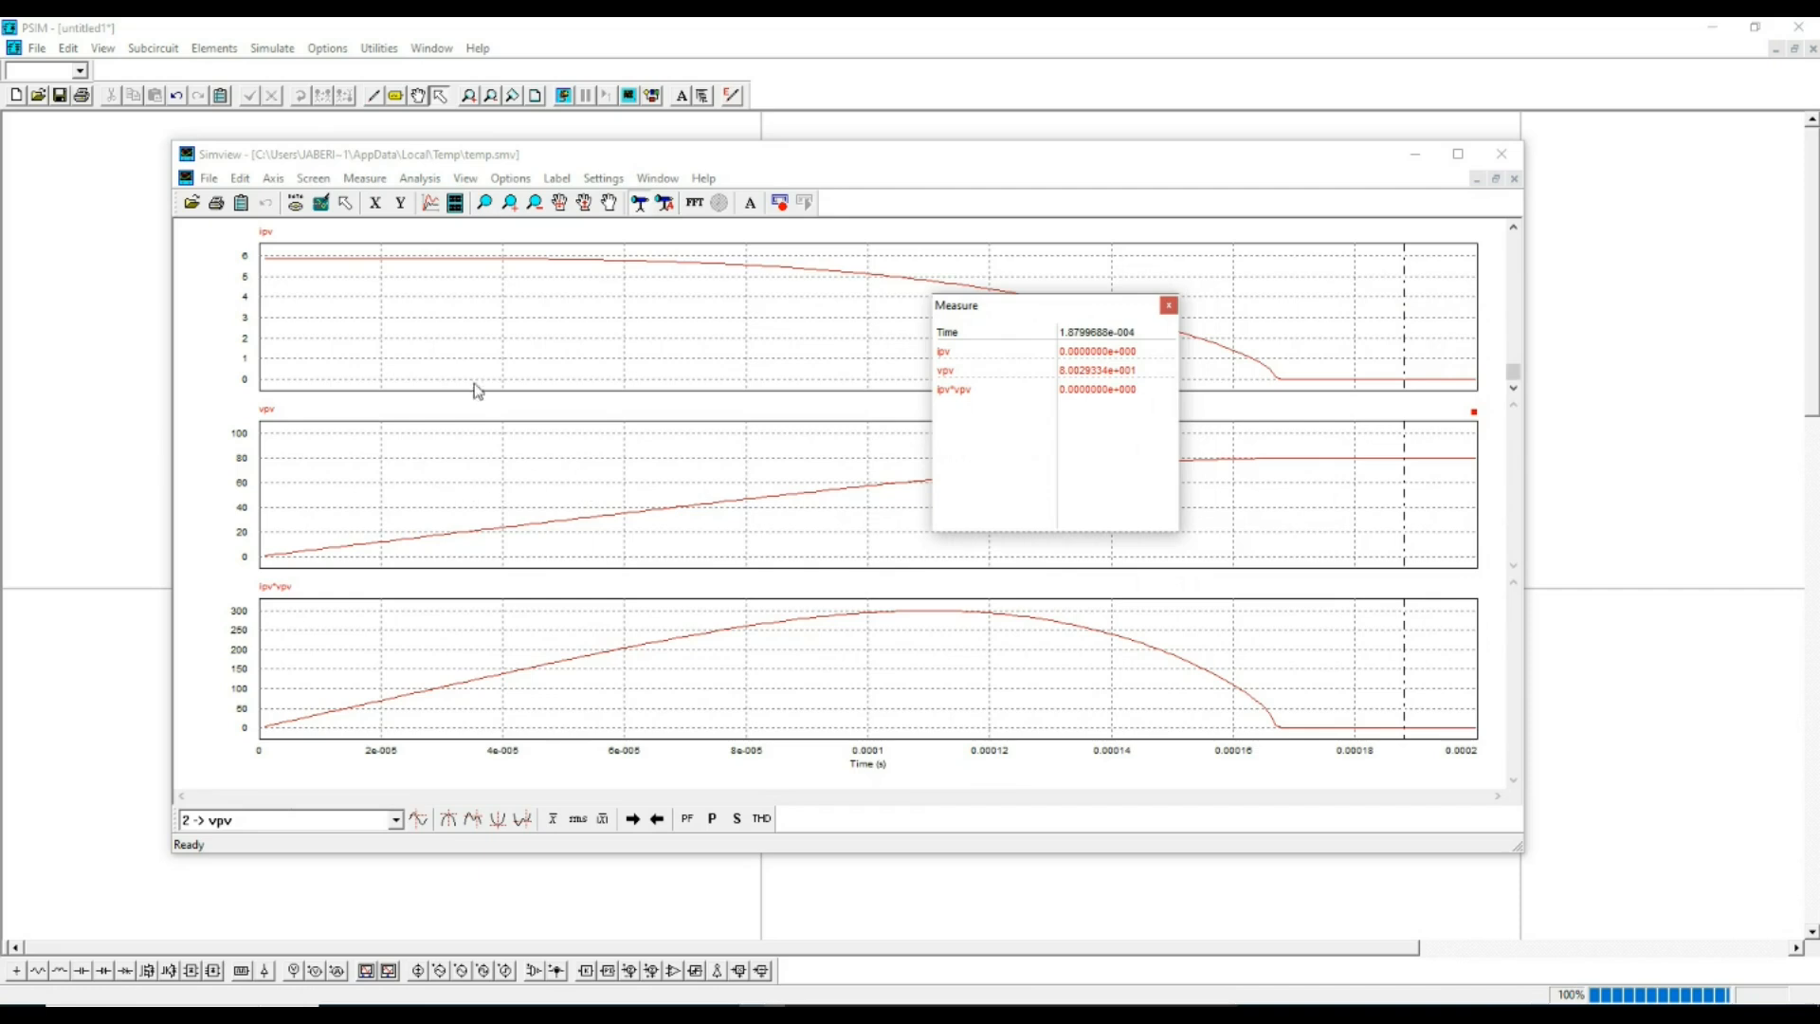
- Close the measurement readout and delete the vpv plot screen, keeping the ipv and ipv*vpv screens
left_click(470, 481)
left_click(1168, 305)
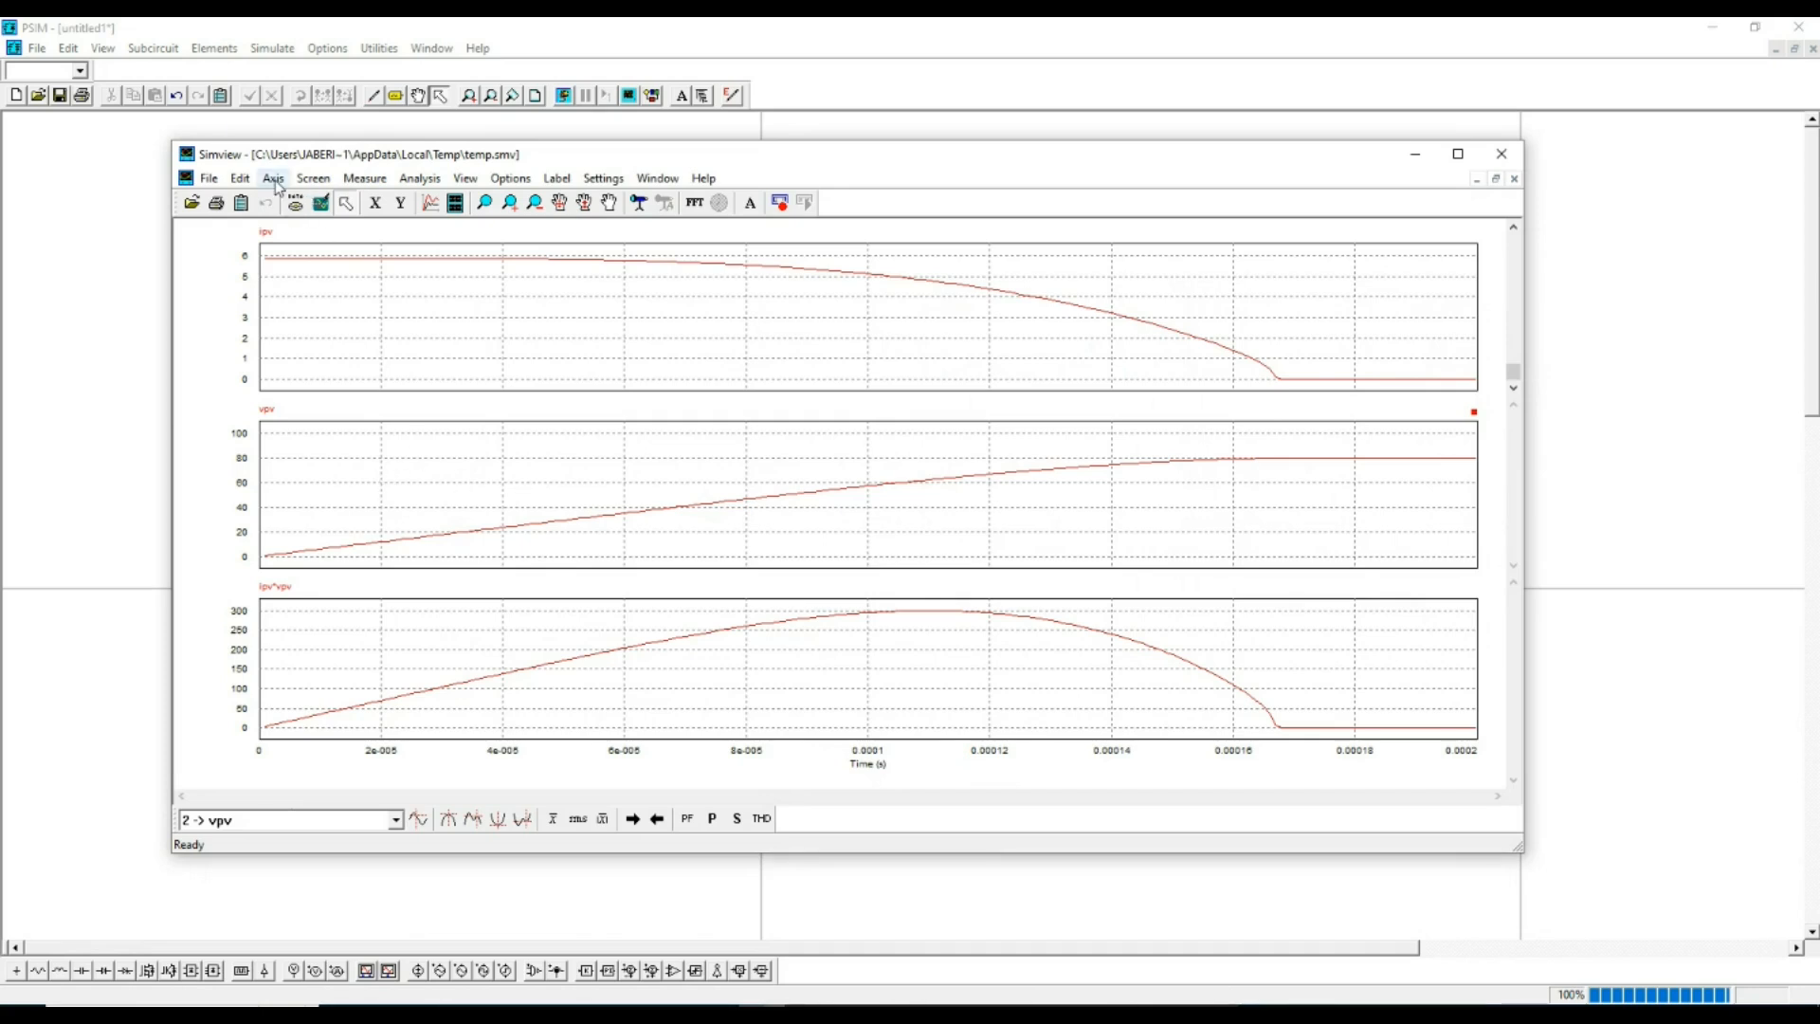
left_click(313, 178)
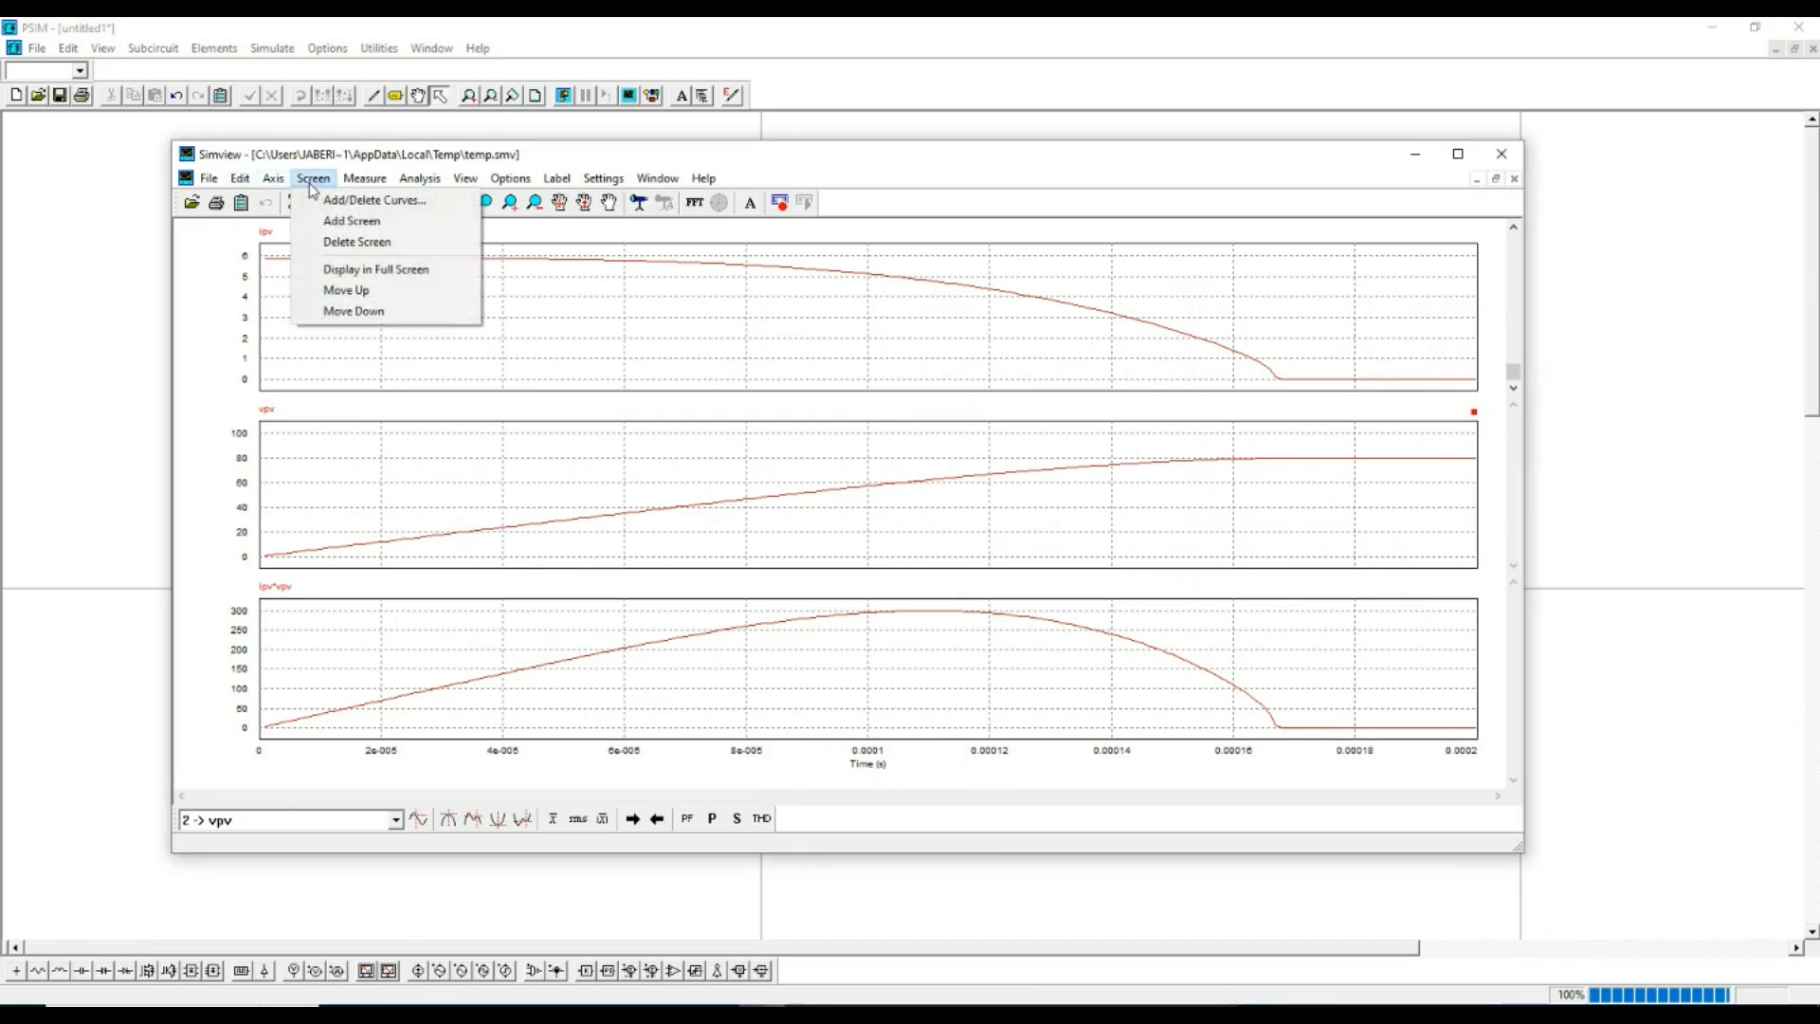
left_click(382, 244)
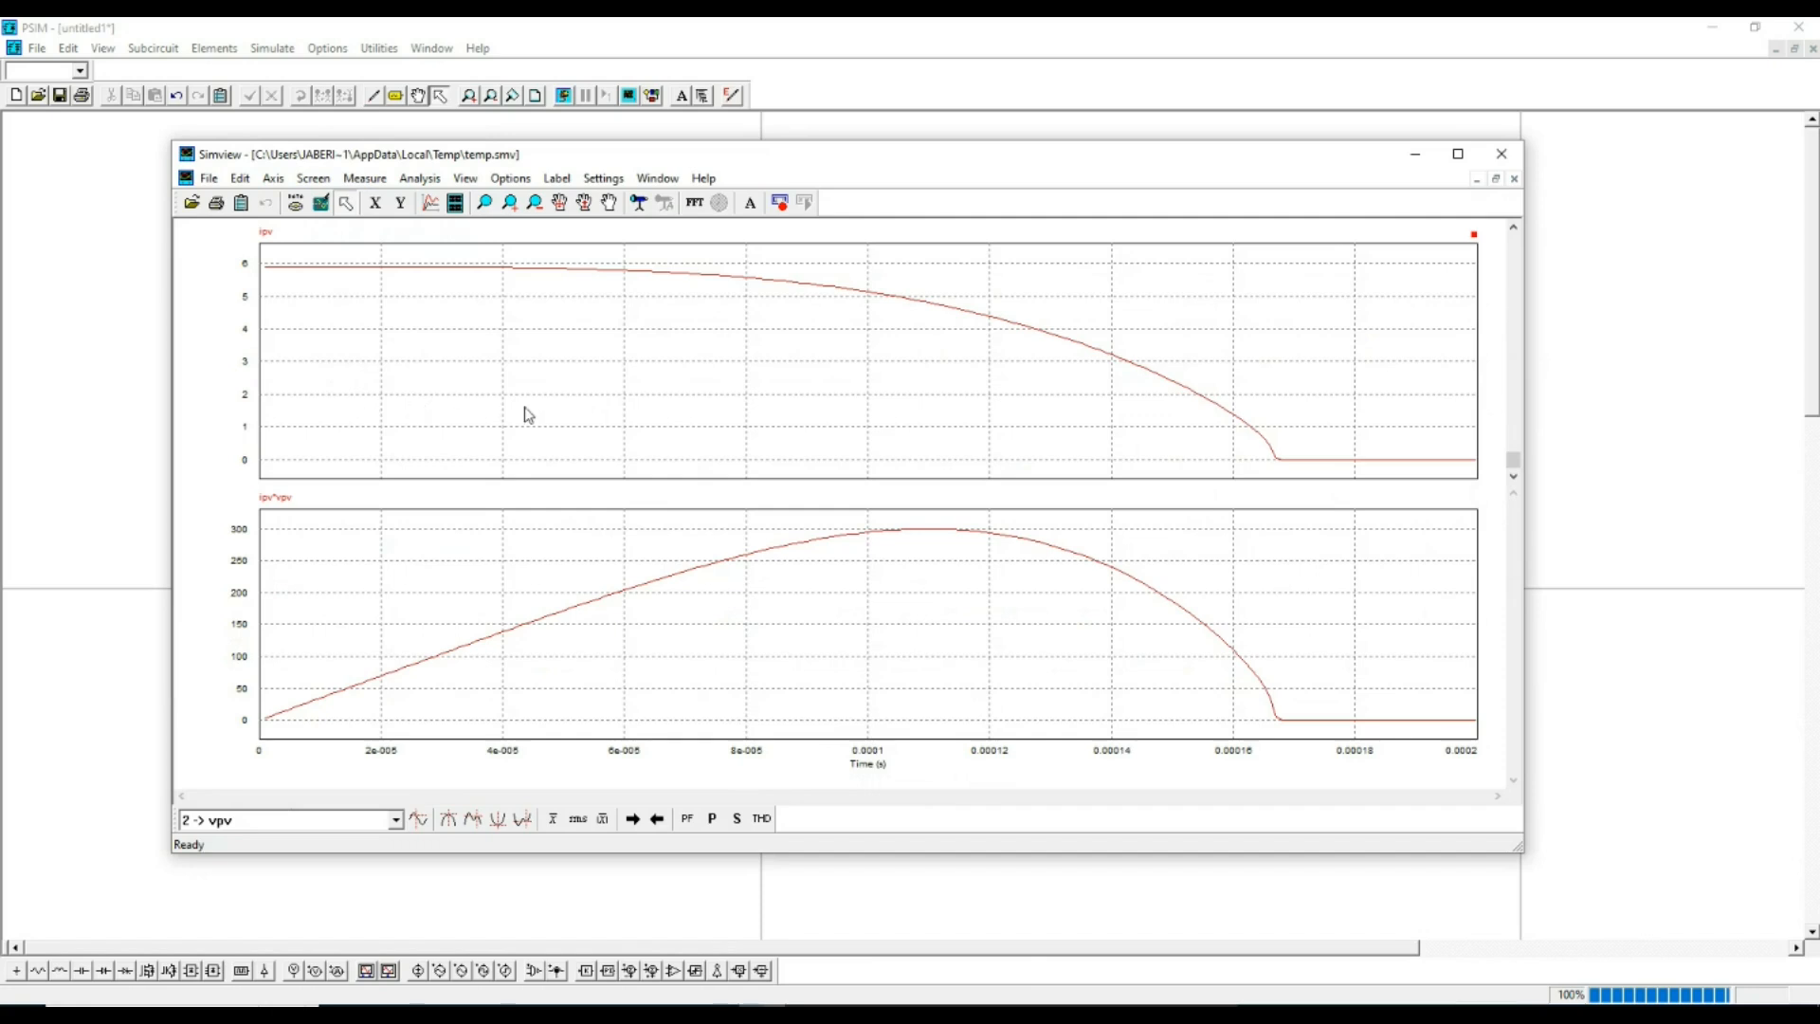
- Set the plot screen font to Arial size 11
double_click(698, 413)
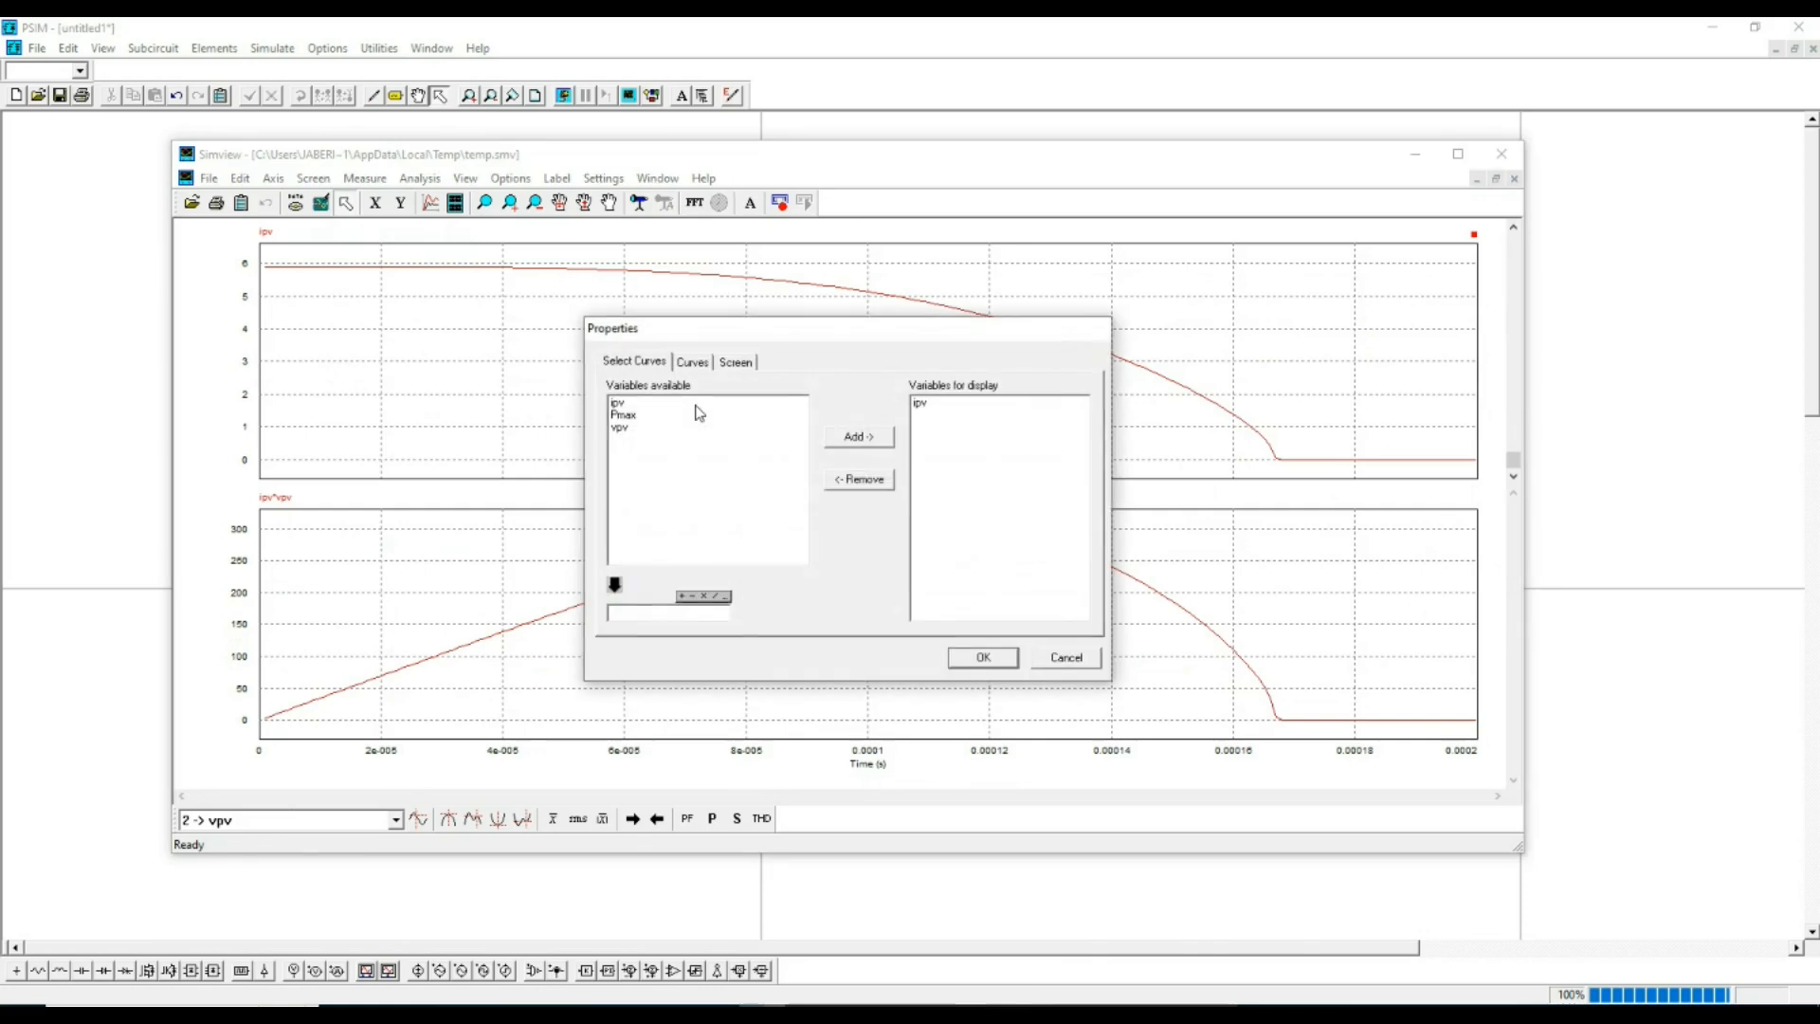
left_click(743, 363)
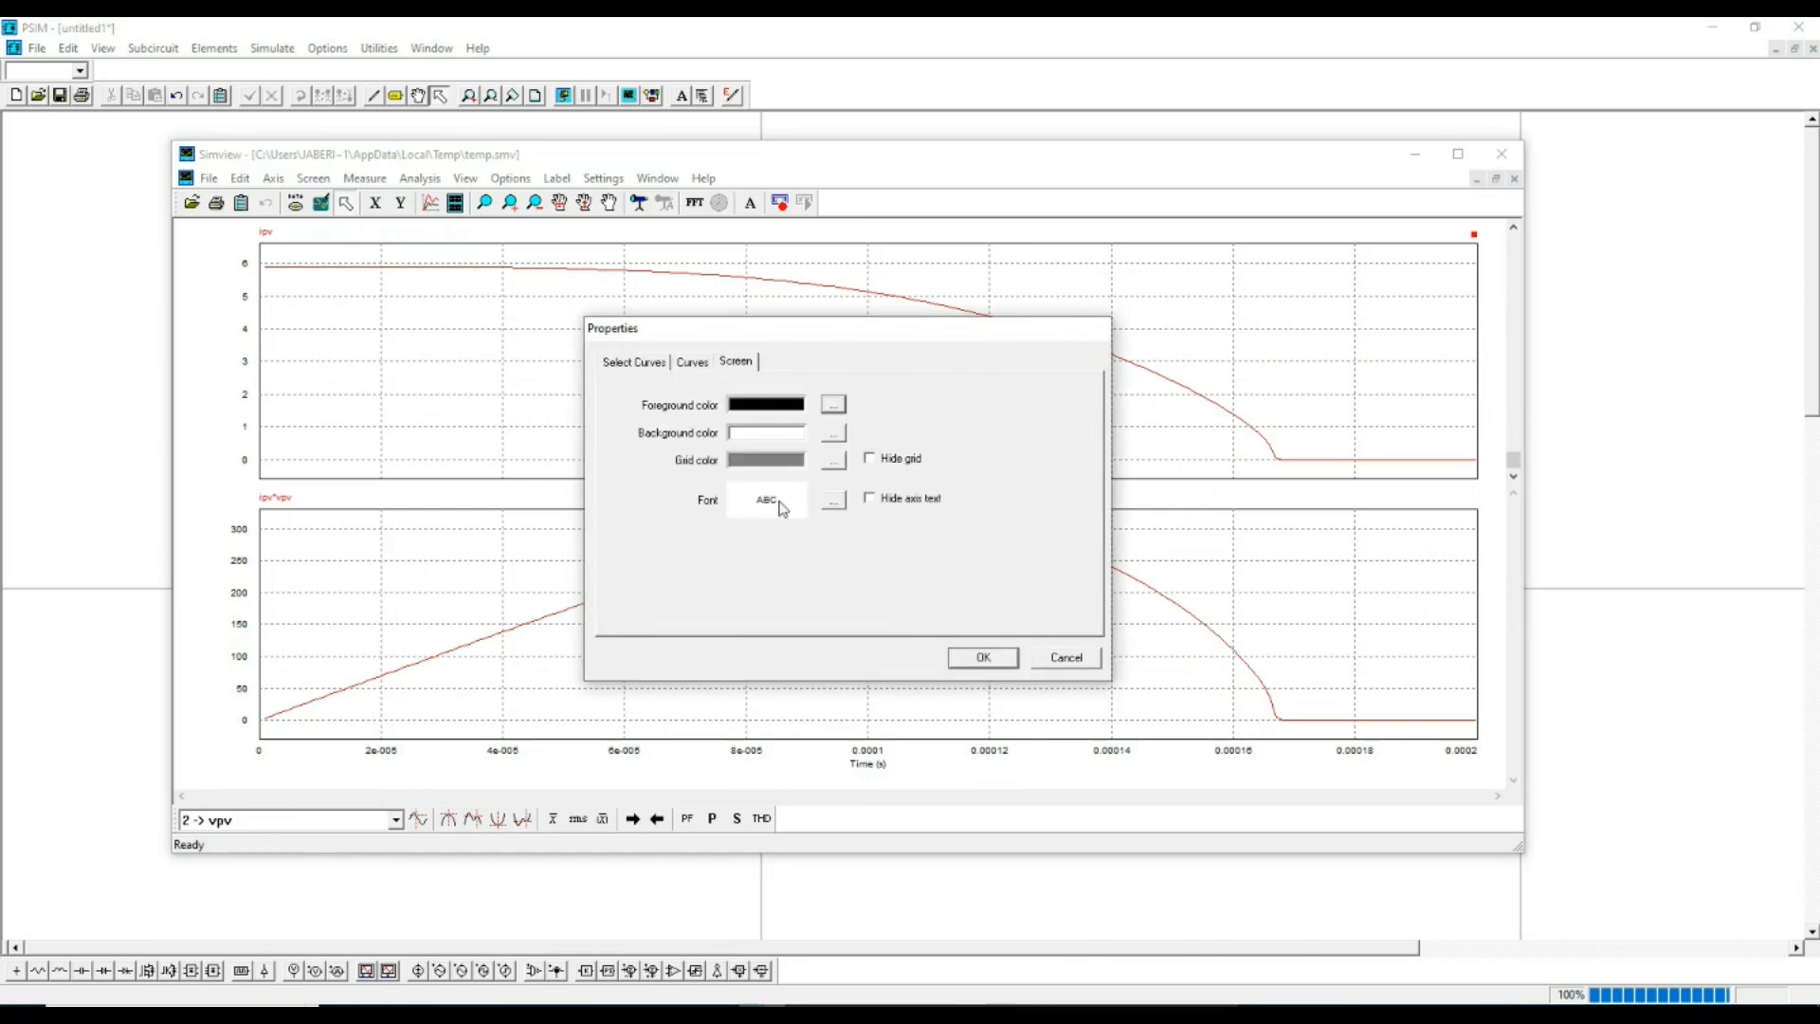
left_click(834, 504)
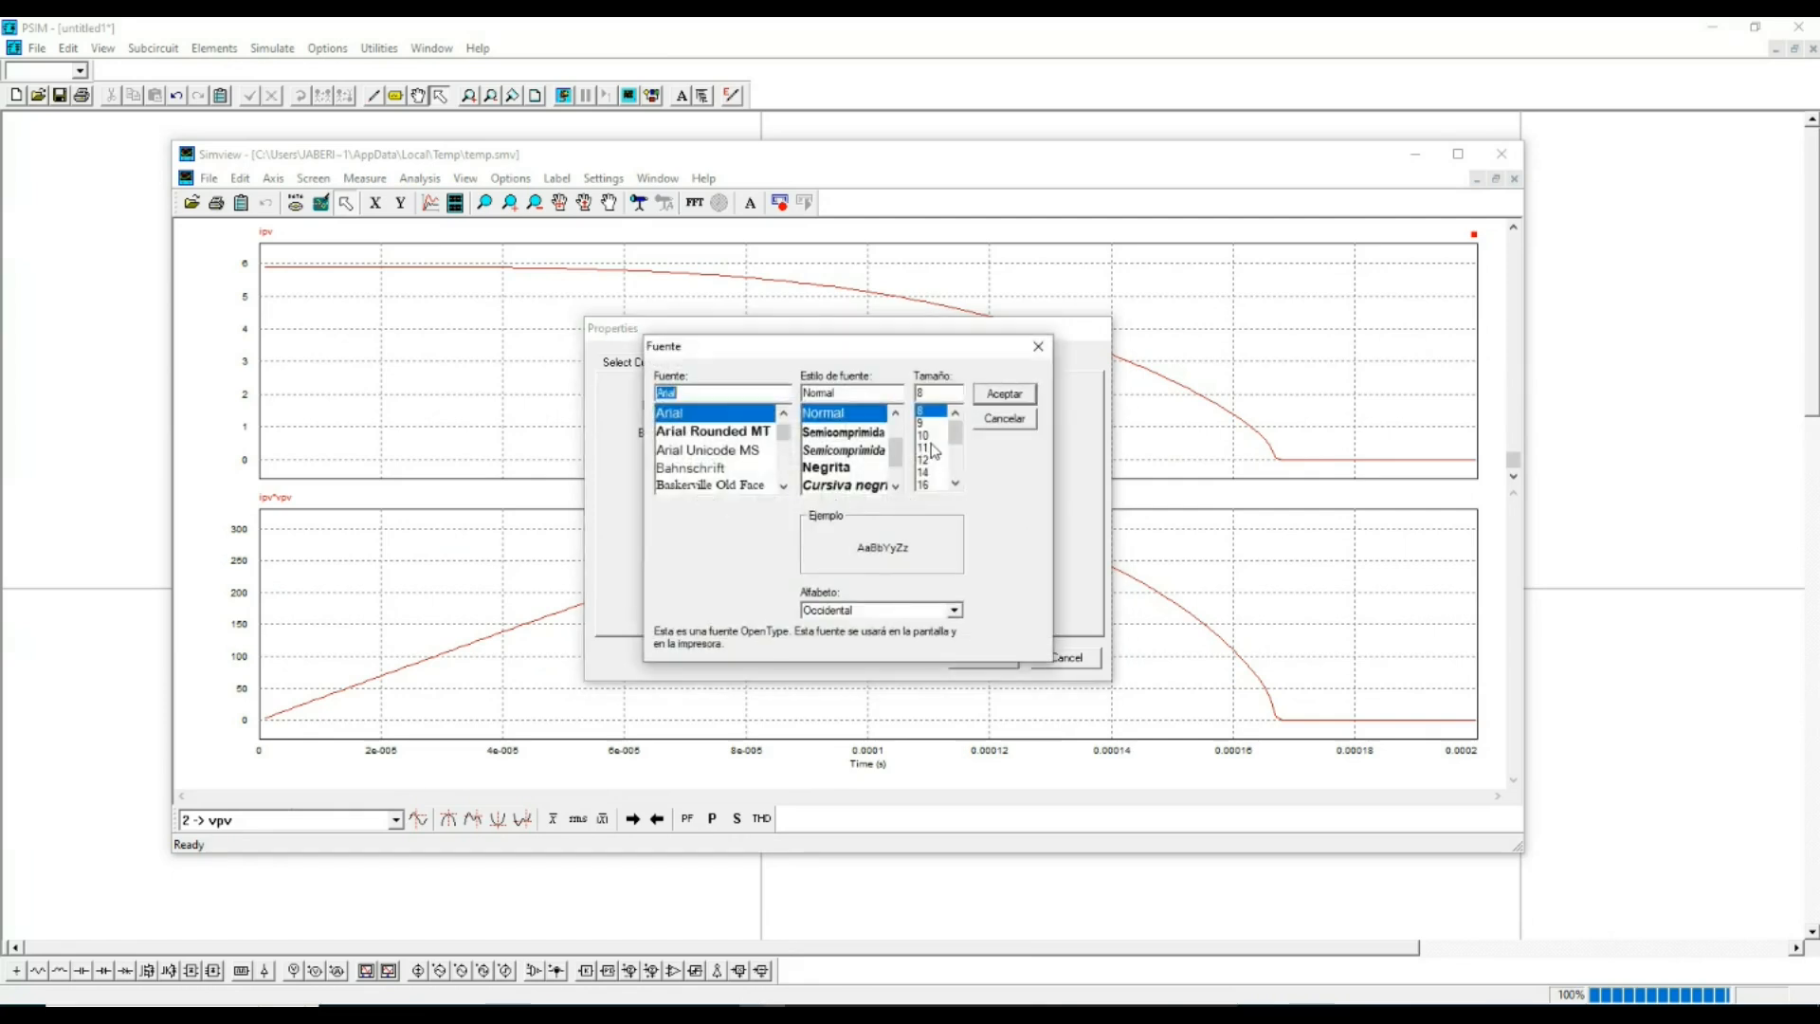
left_click(924, 448)
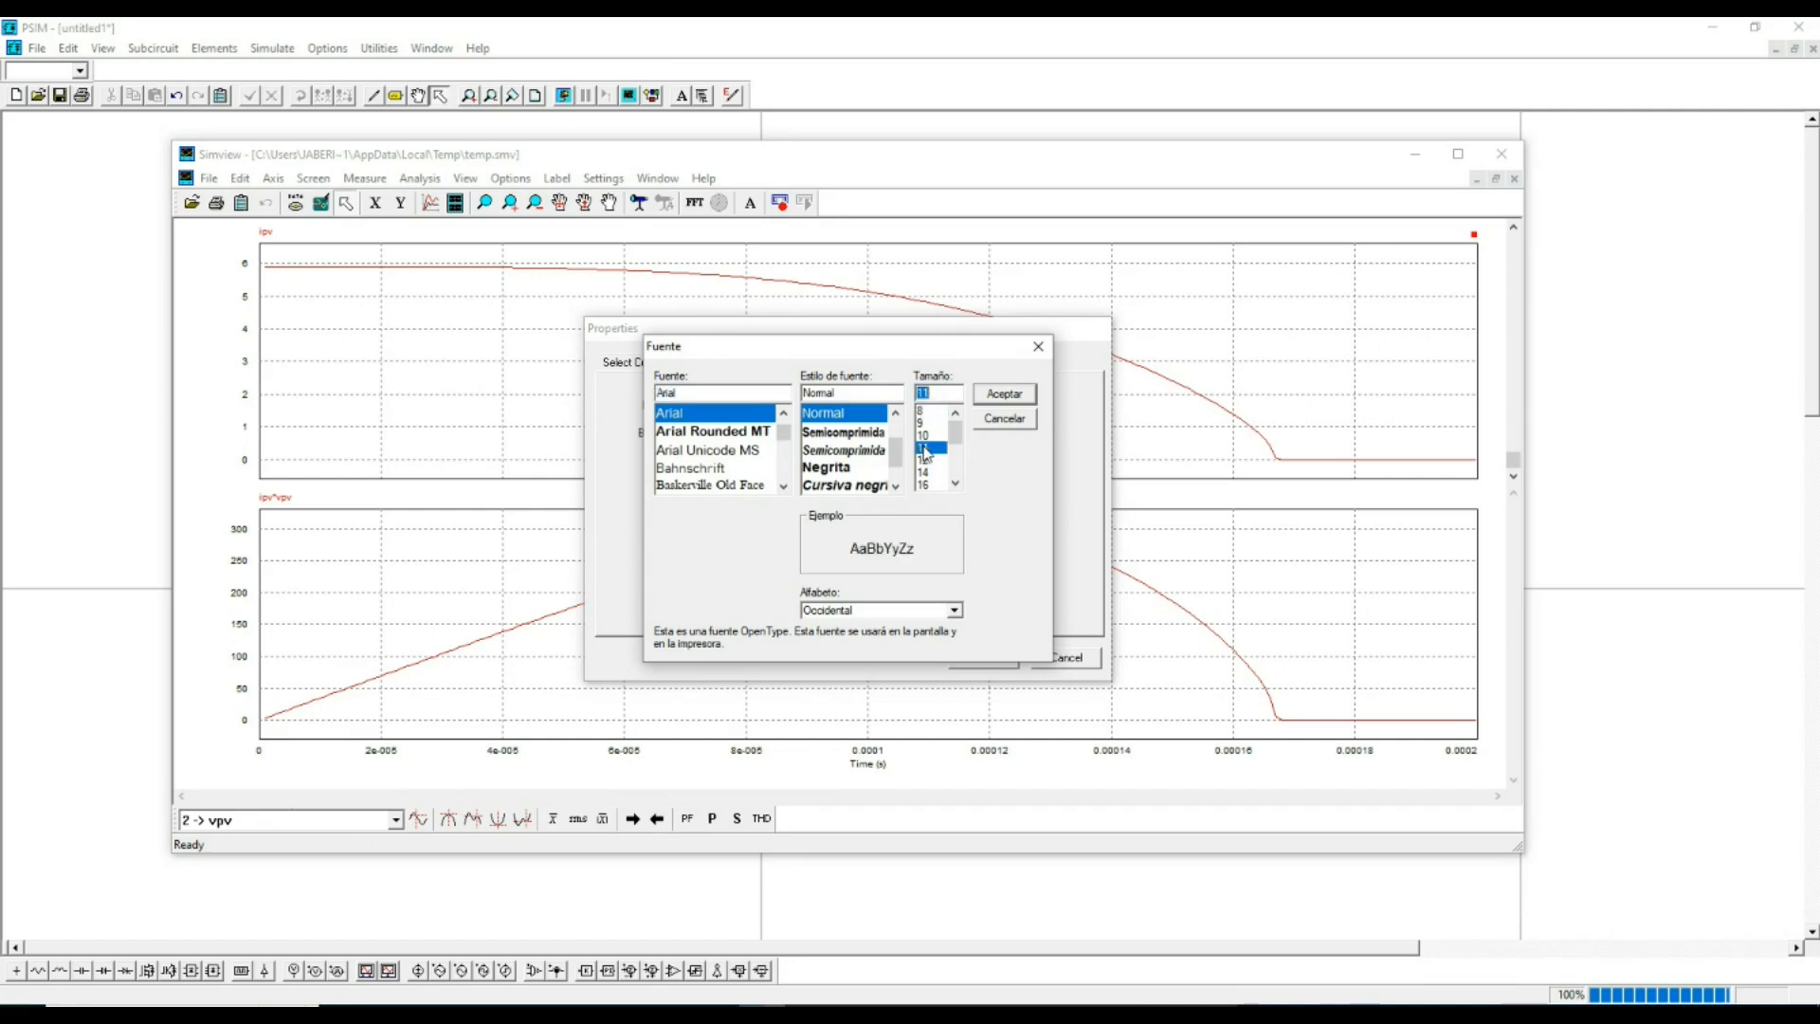
left_click(1012, 408)
left_click(1008, 658)
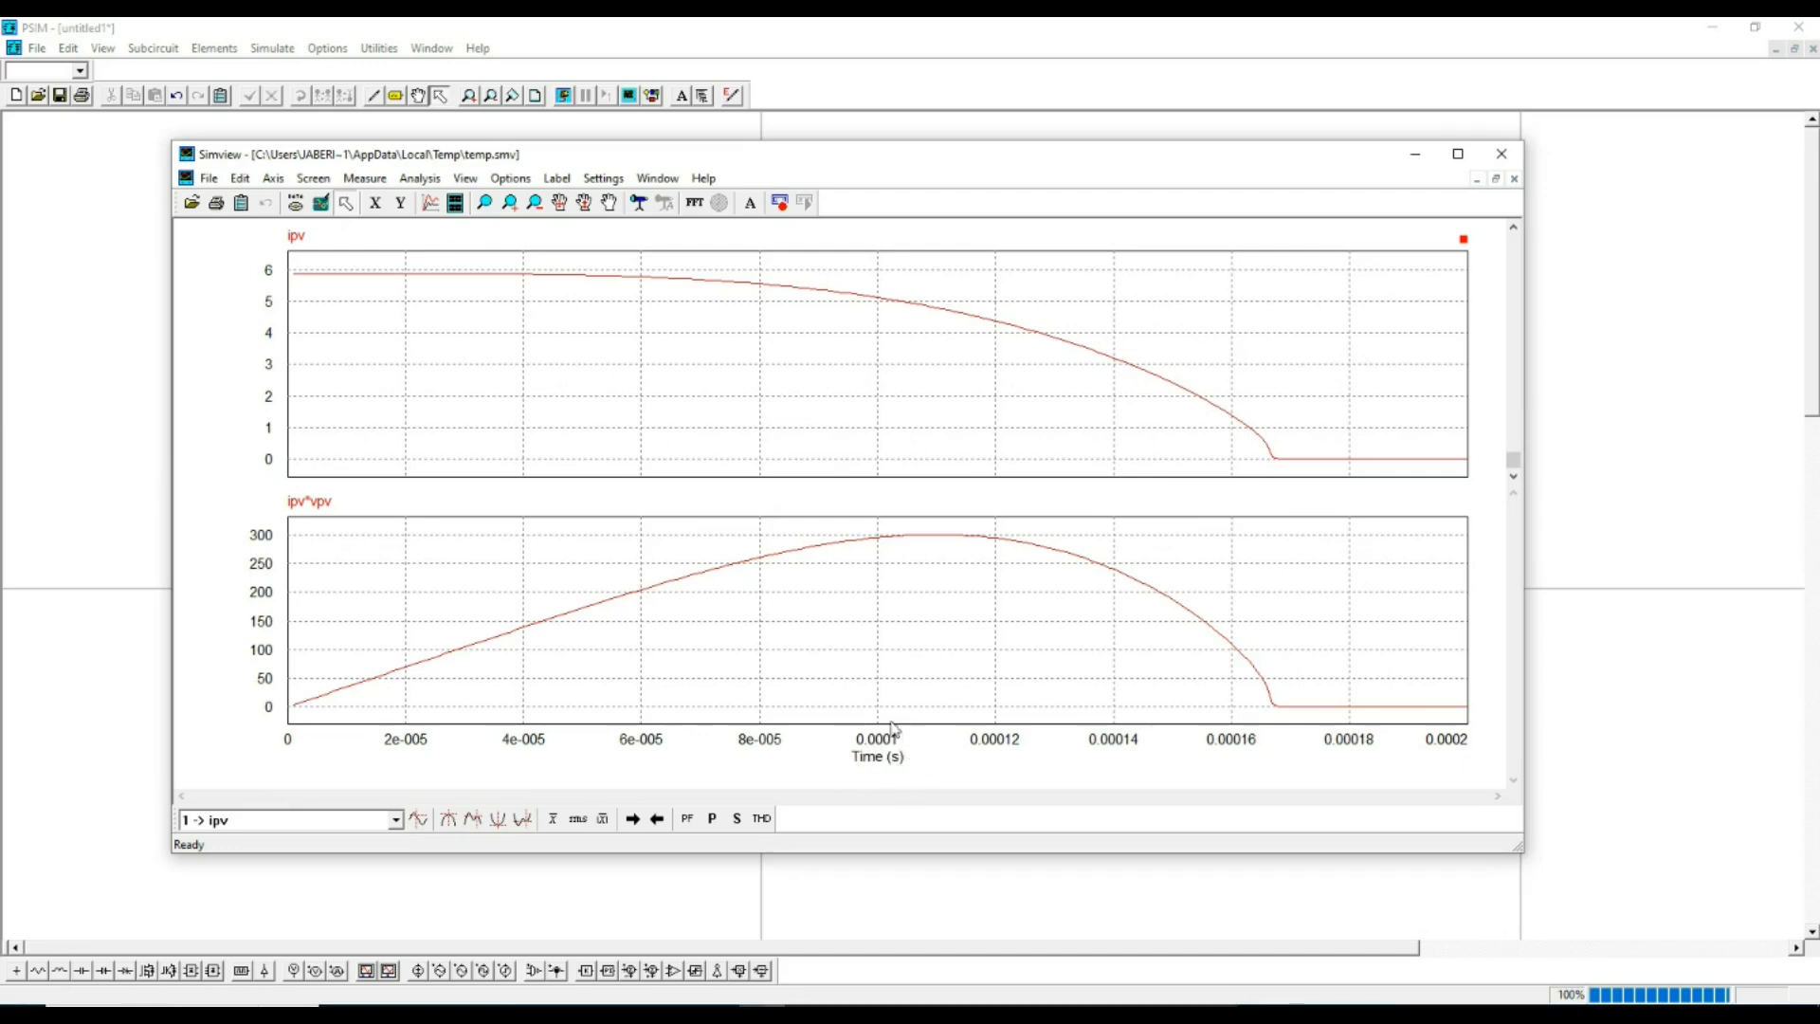
- Change the X-axis variable of the plots from Time to vpv
left_click(273, 180)
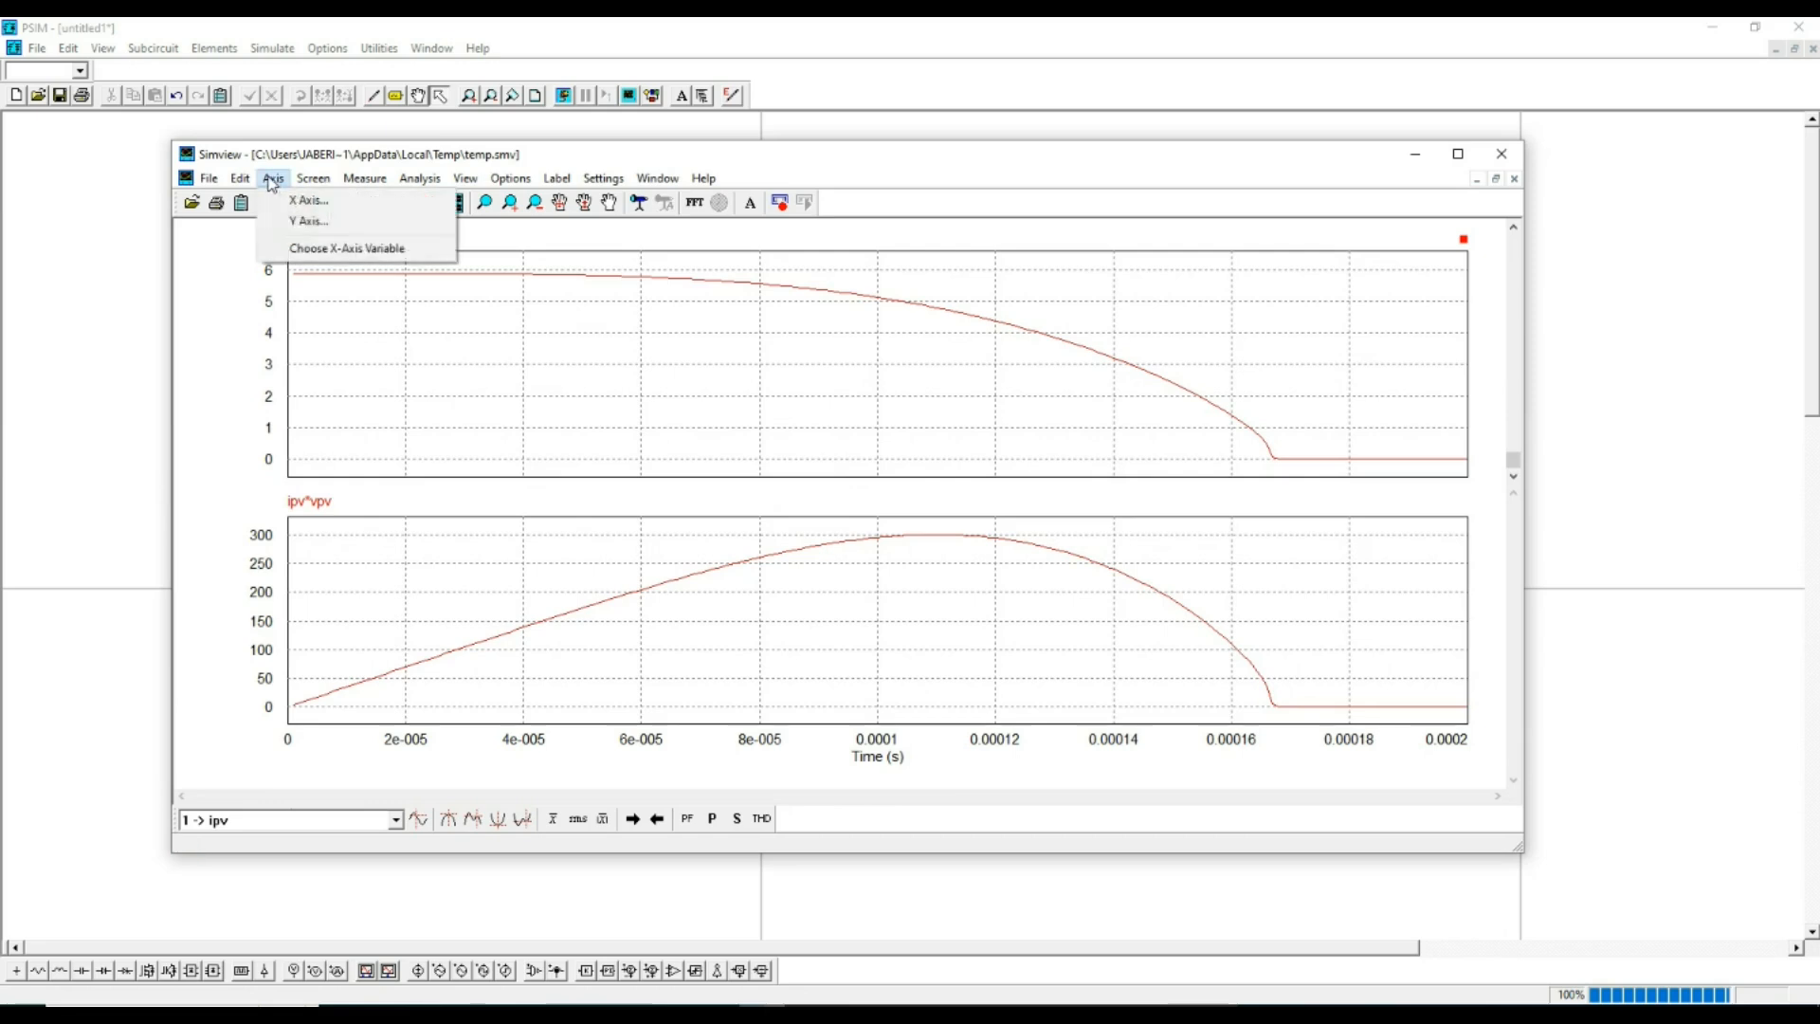
left_click(362, 249)
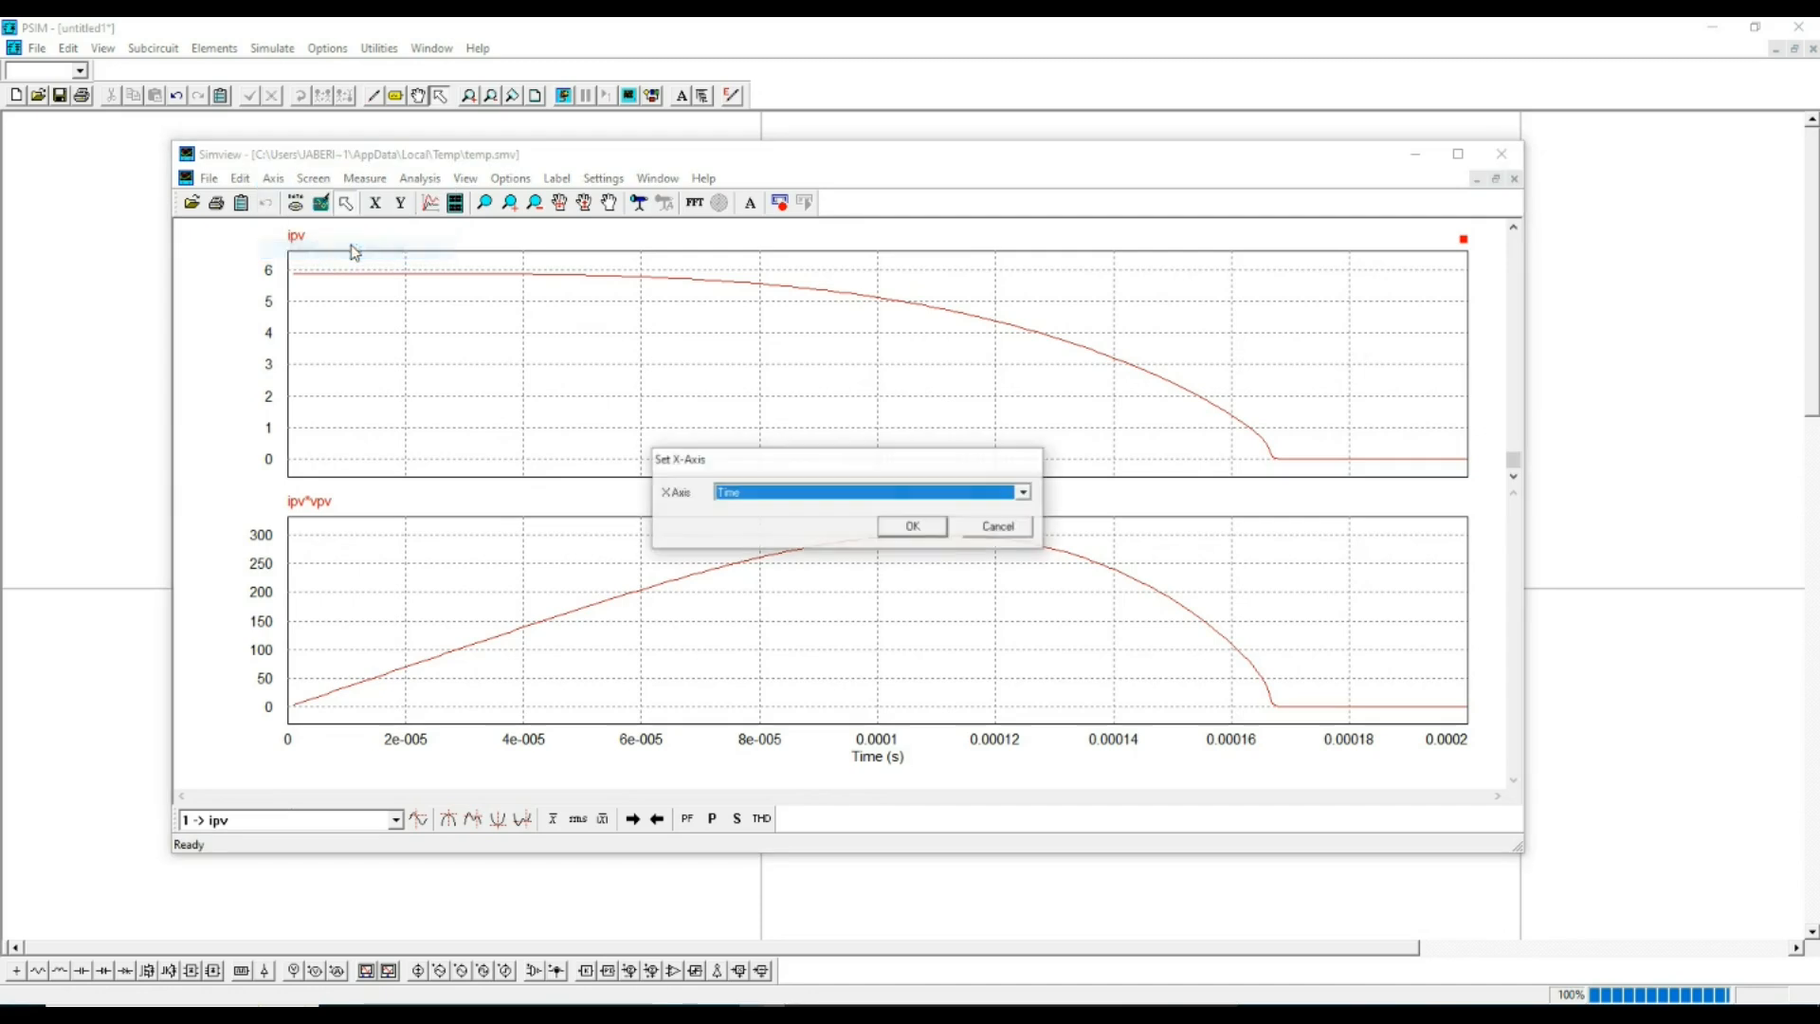
left_click(795, 494)
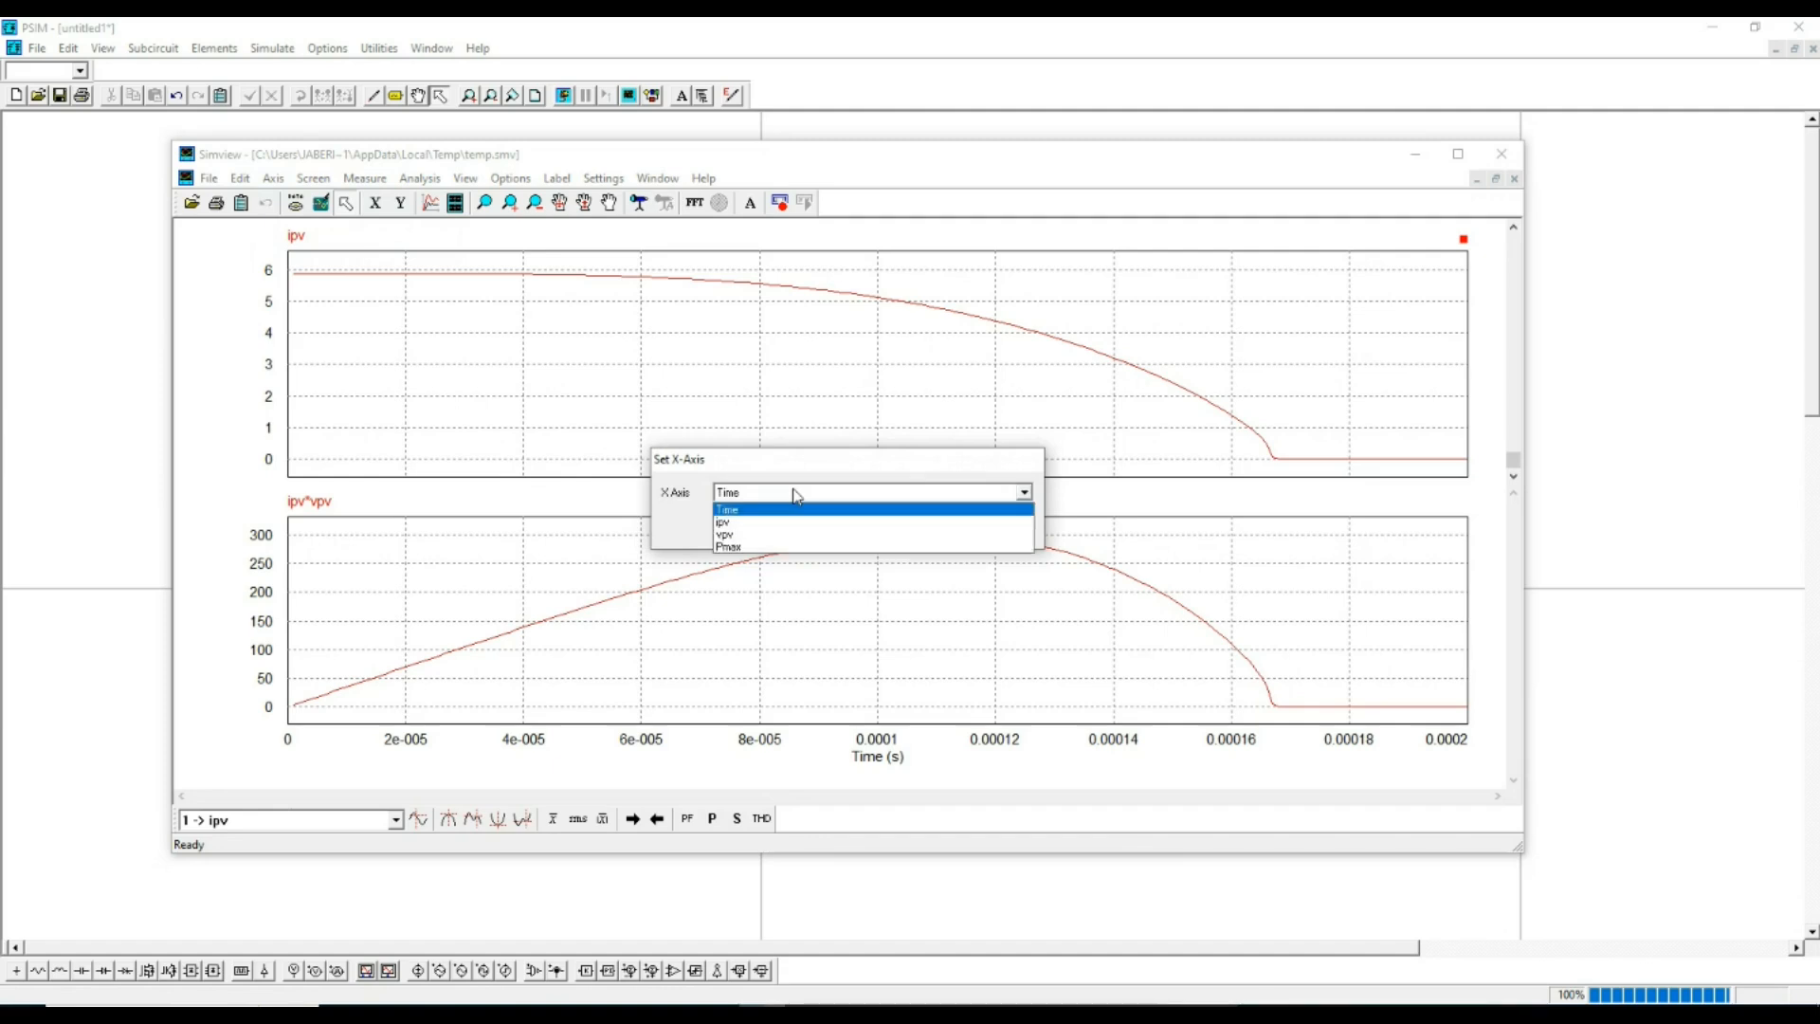
left_click(732, 537)
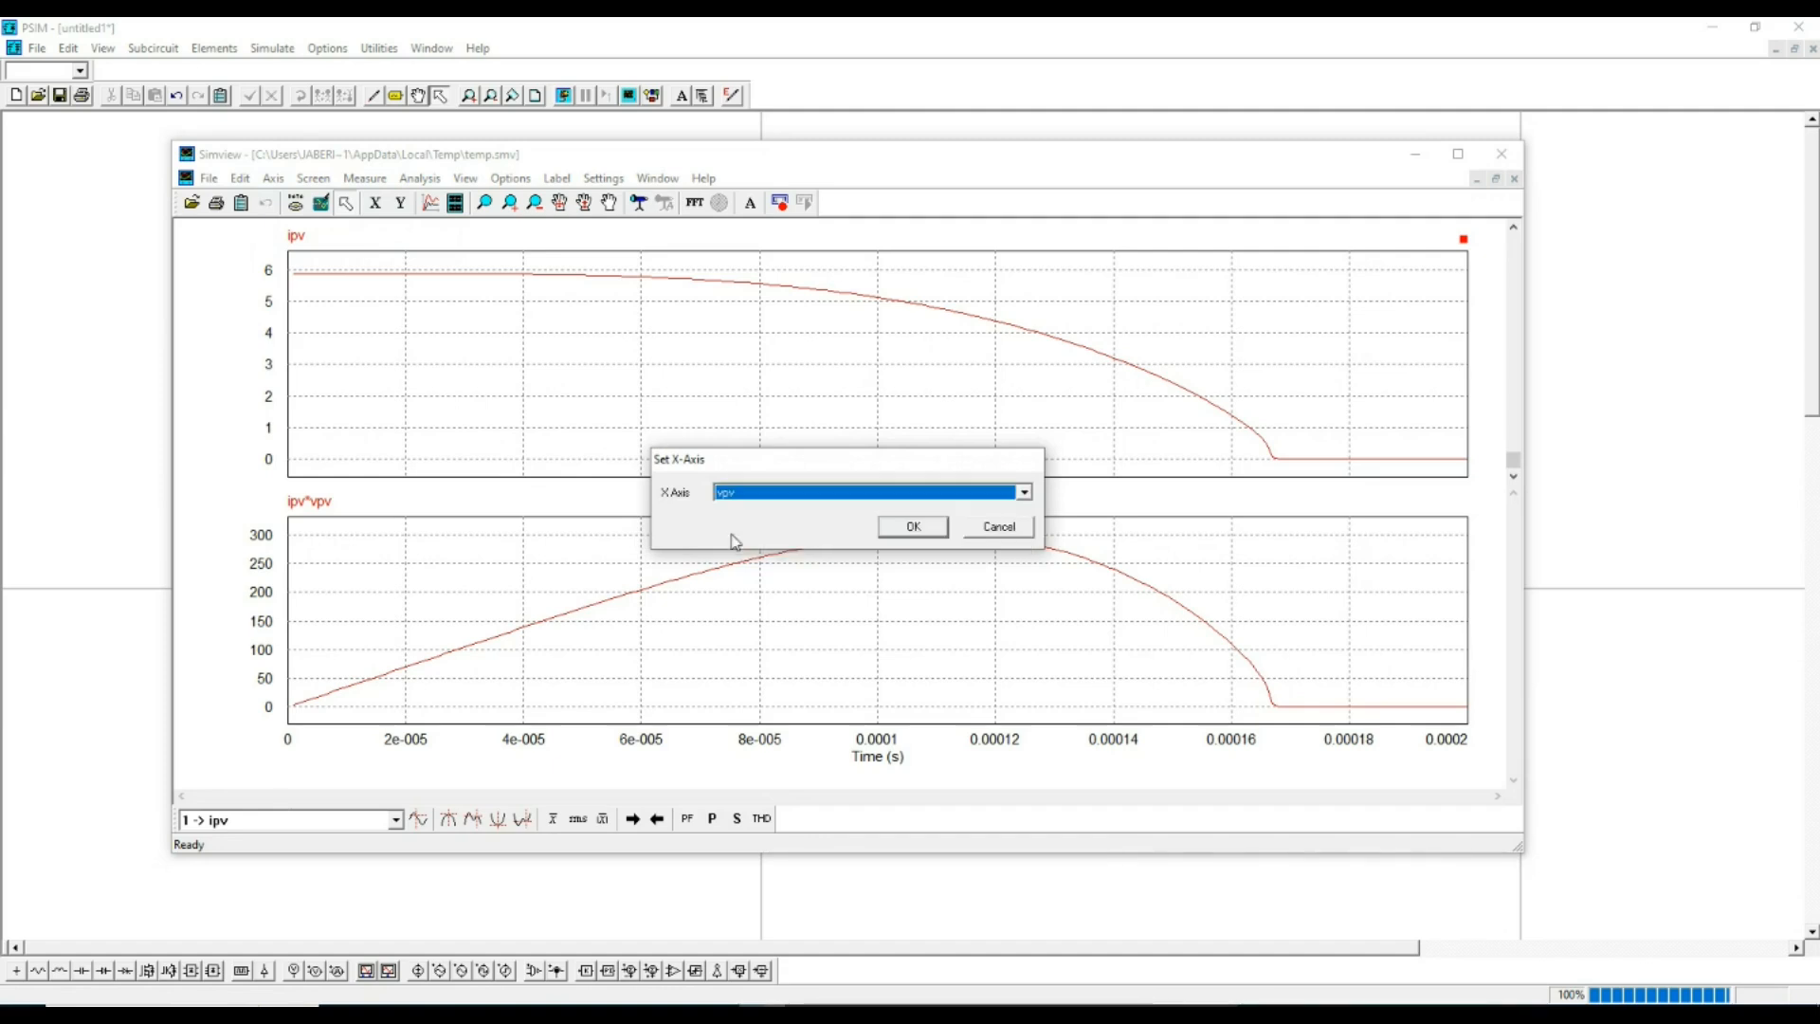
left_click(915, 530)
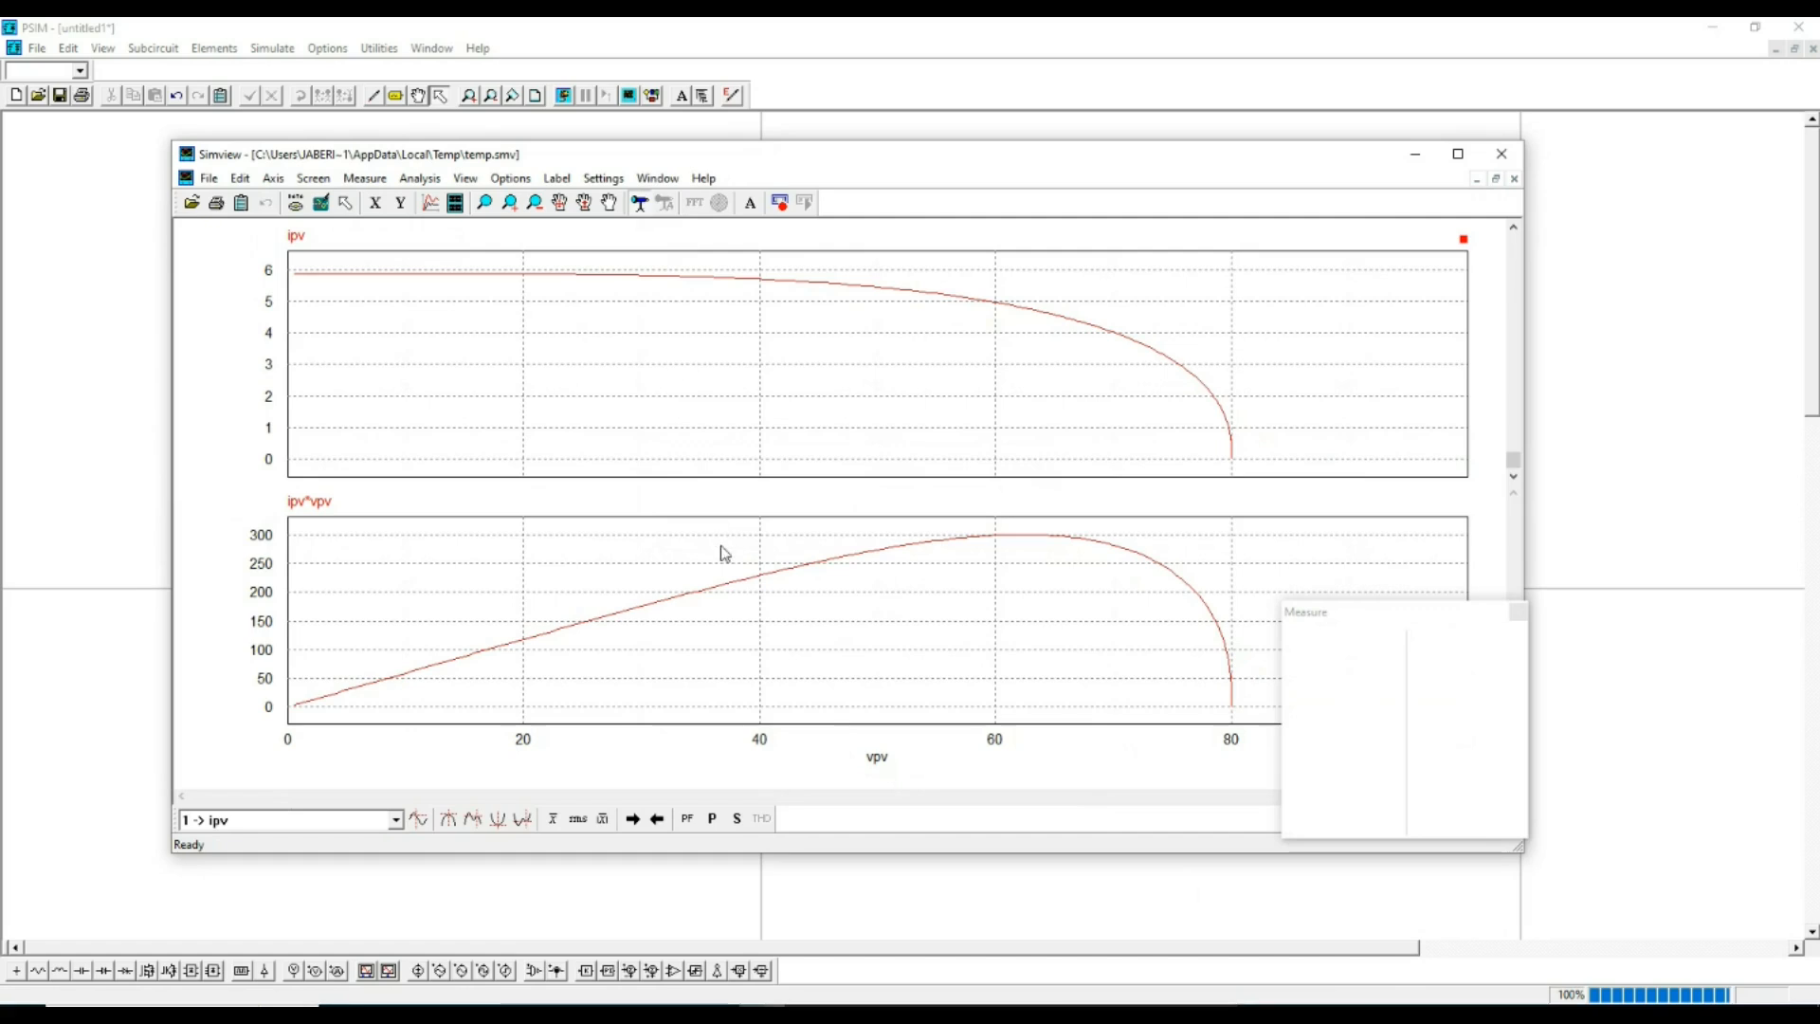
- Measure ipv and ipv*vpv against vpv at the curve start, the power peak and the open-circuit end, and close the measurement readout
mouse_move(723, 554)
left_mouse_down()
mouse_move(362, 525)
mouse_move(332, 474)
mouse_move(302, 478)
left_mouse_up()
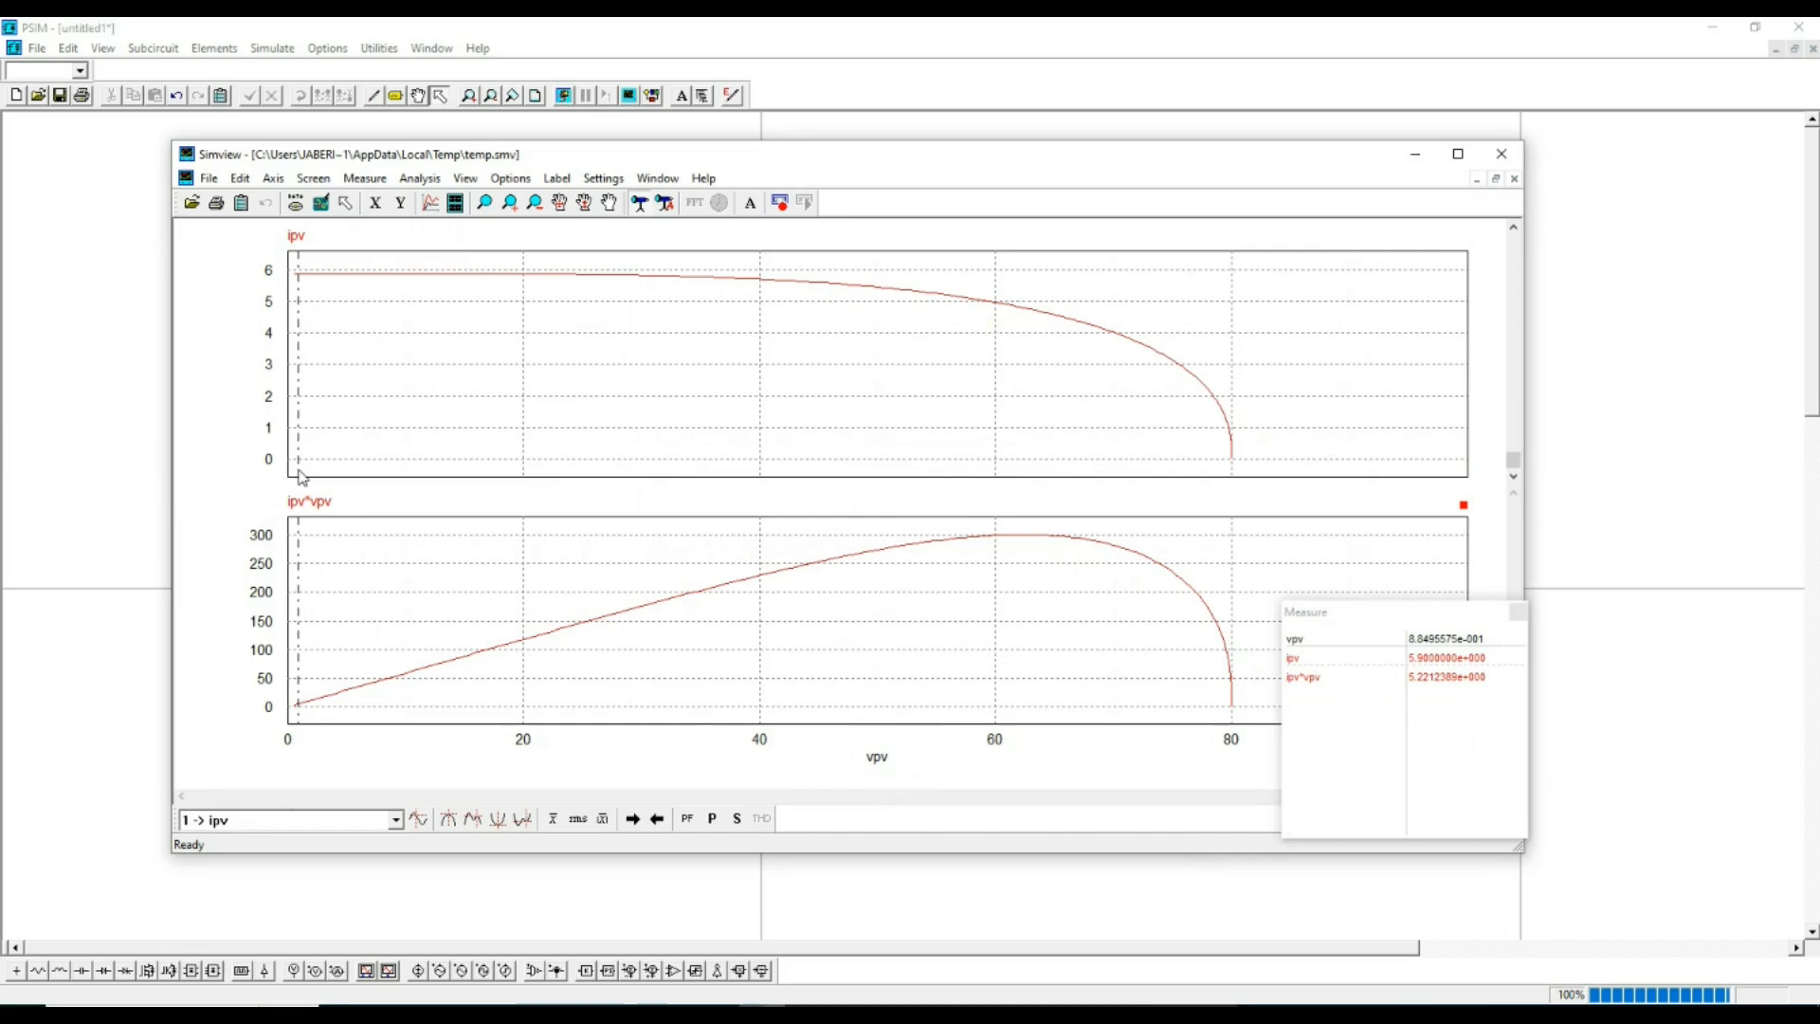
left_click_drag(299, 470, 1021, 582)
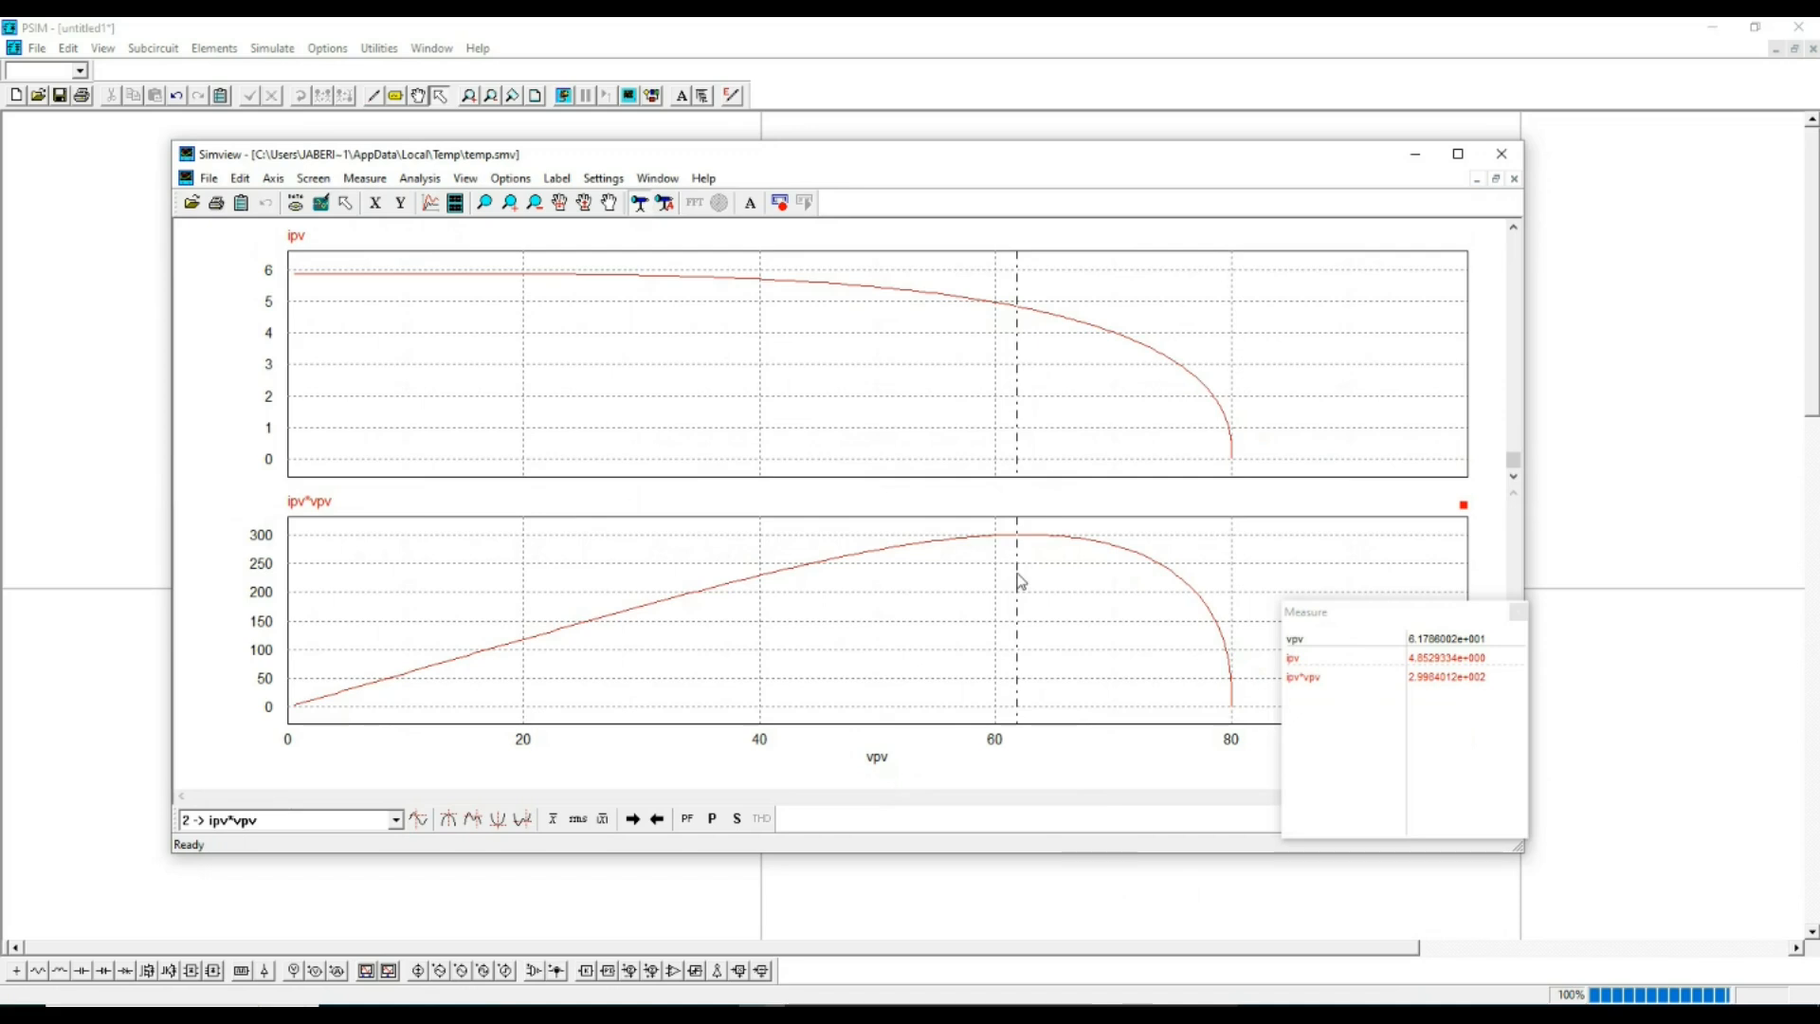
left_click_drag(1021, 581, 1236, 588)
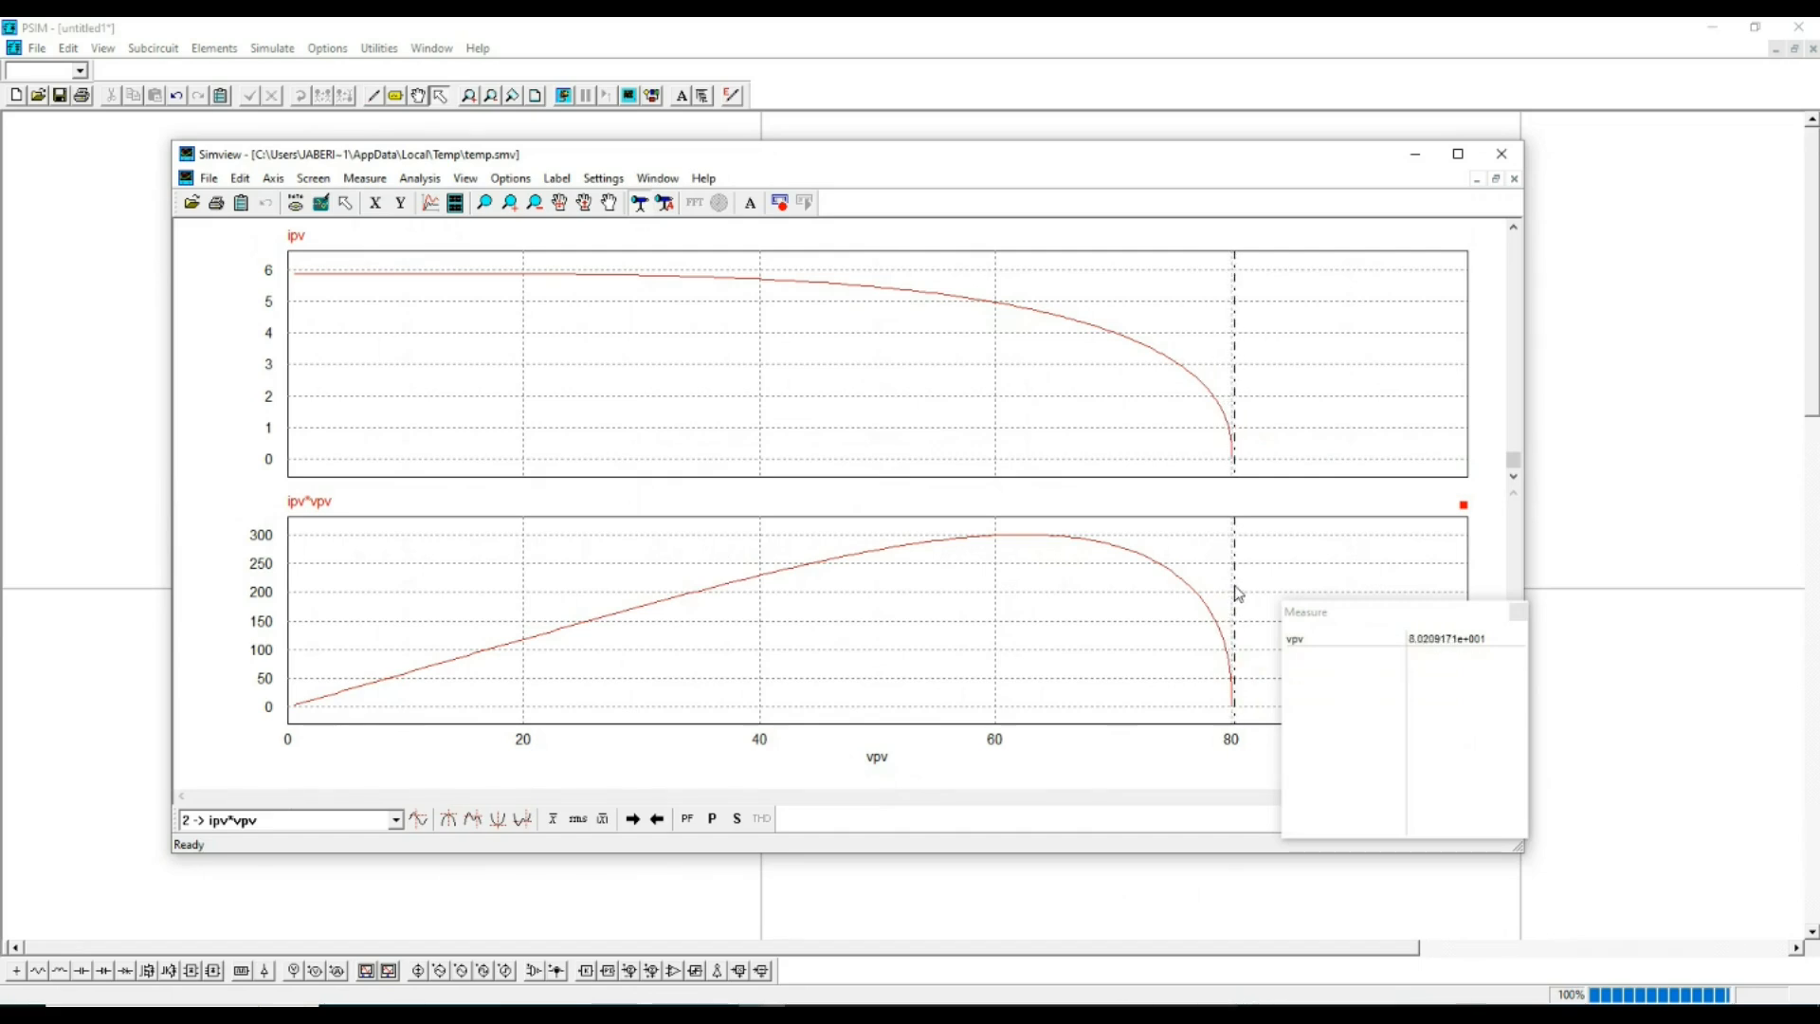
left_click_drag(1235, 587, 1231, 587)
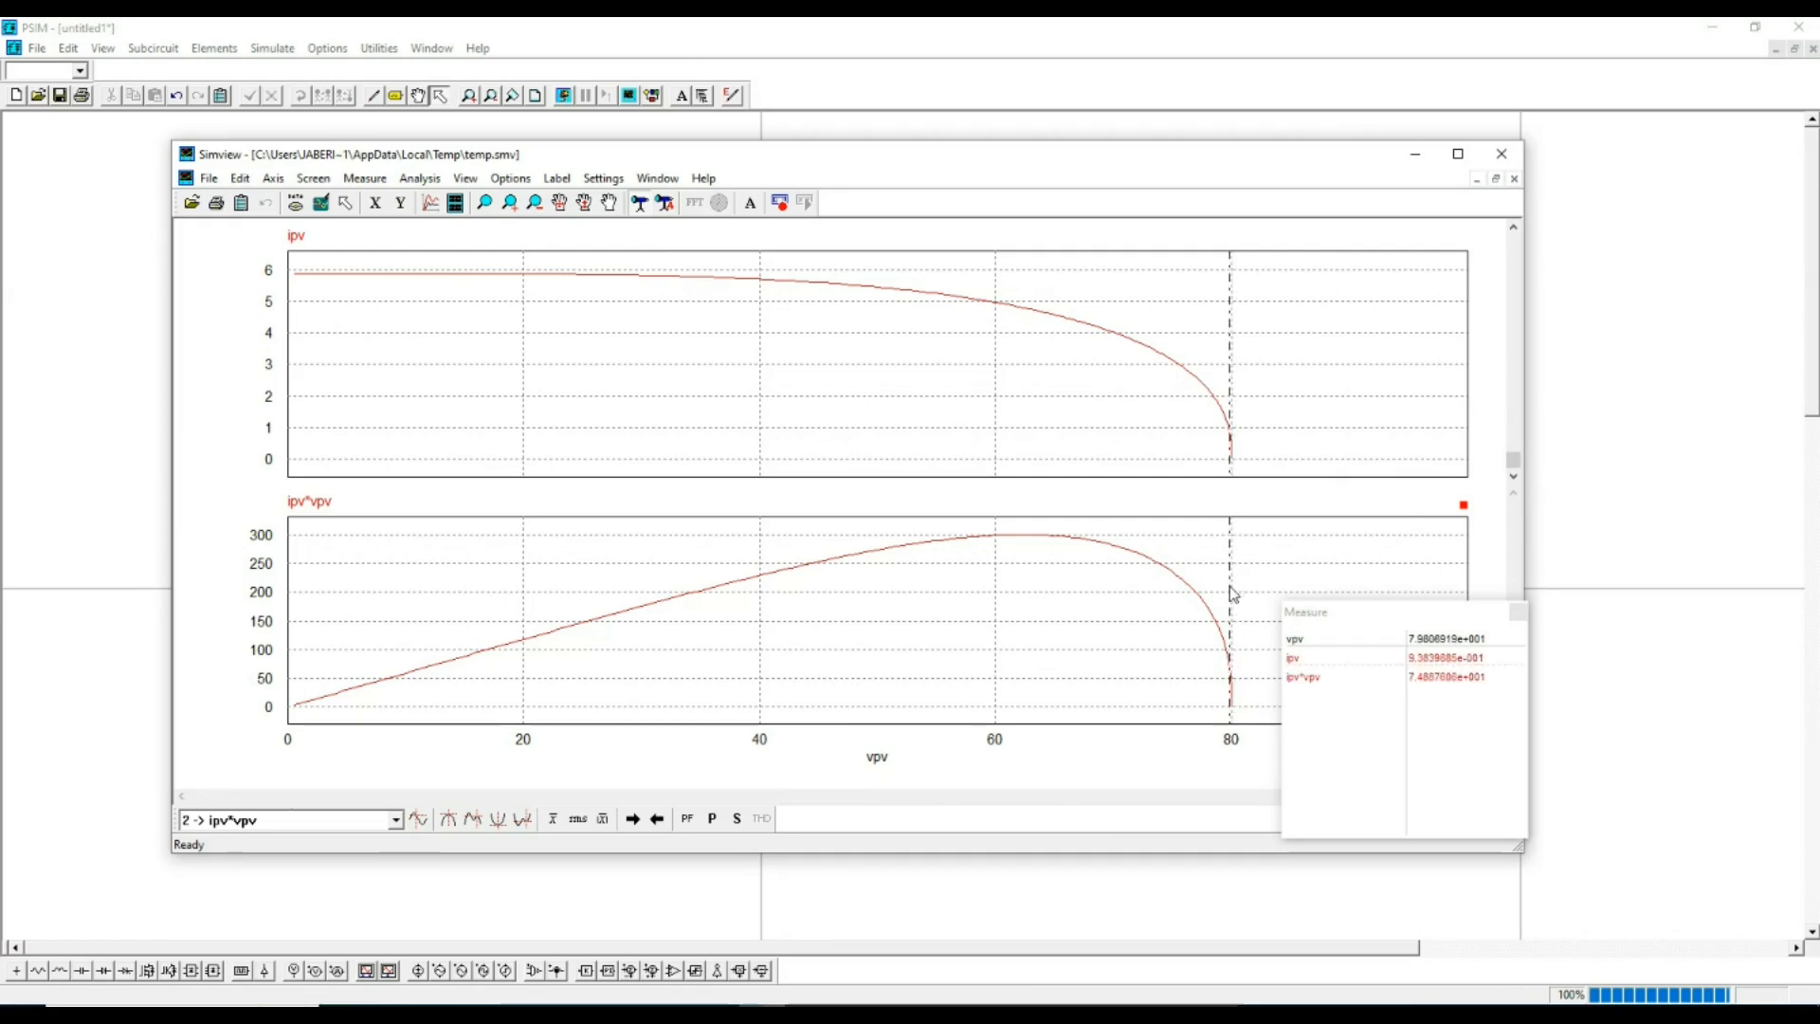
left_click(1518, 612)
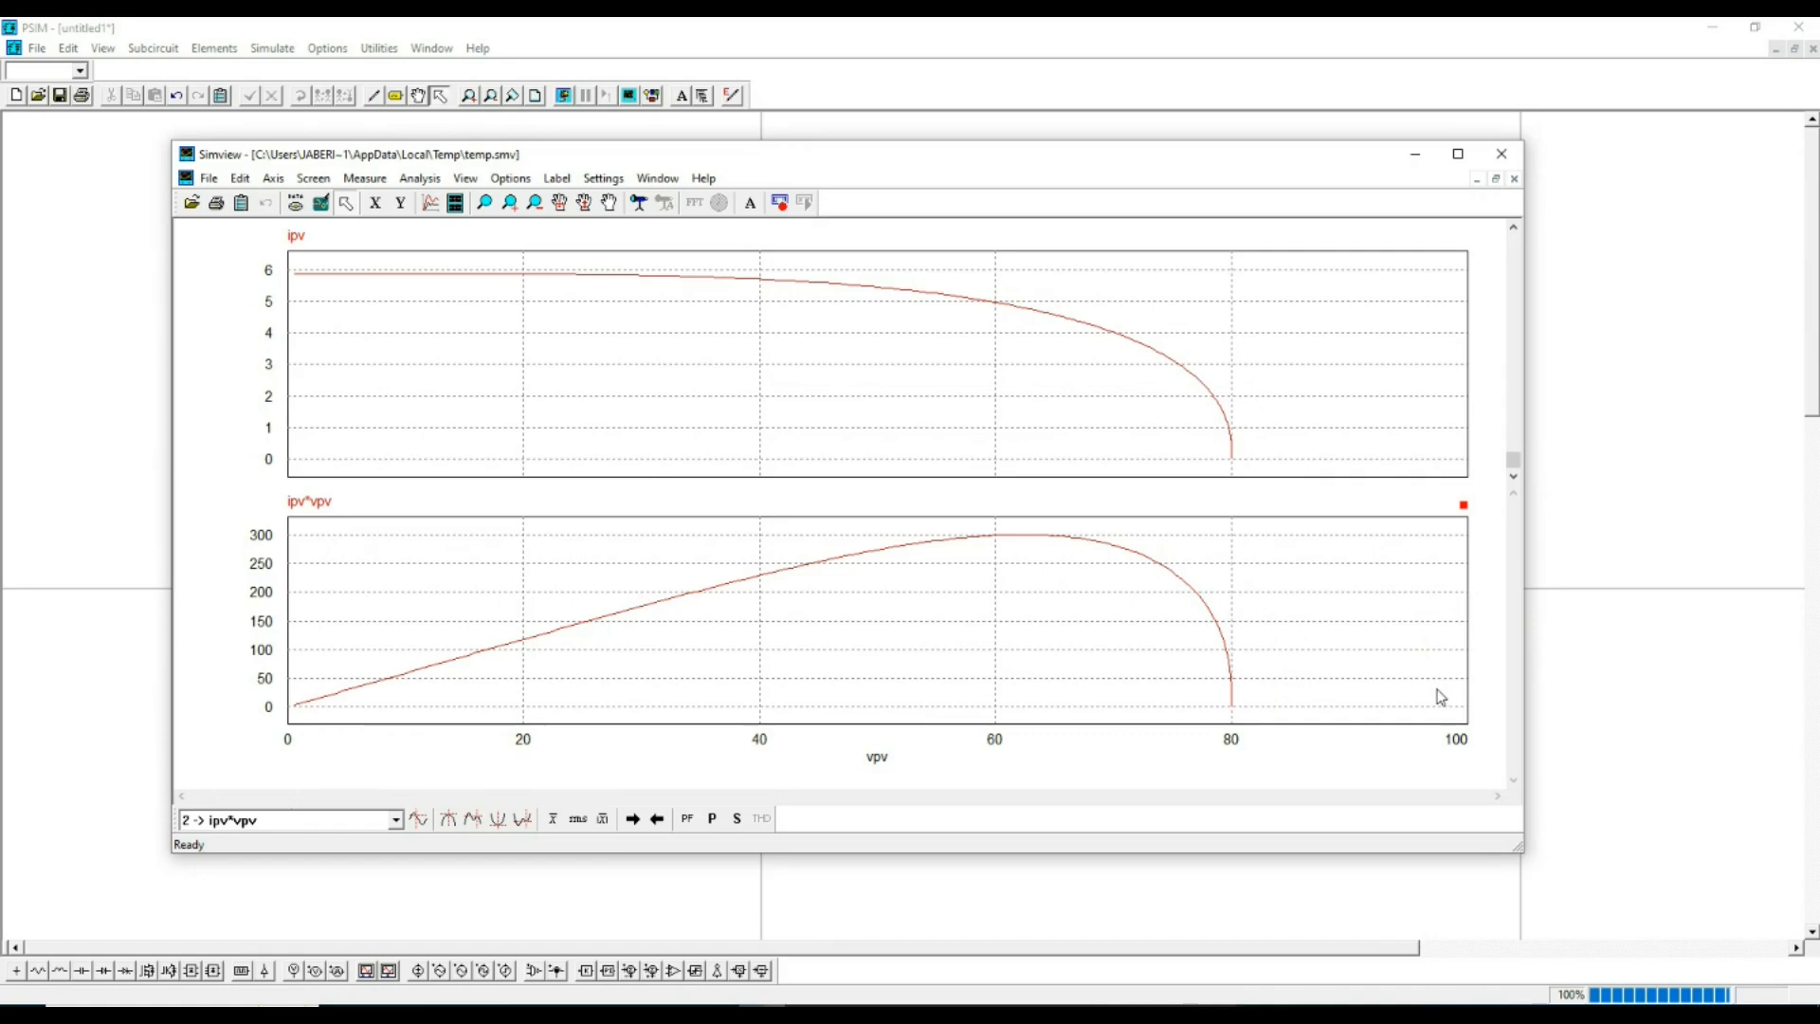
- Return to the PSIM schematic and review the solar module's open-circuit voltage, short-circuit current, and maximum power voltage and current parameters
left_click(1414, 159)
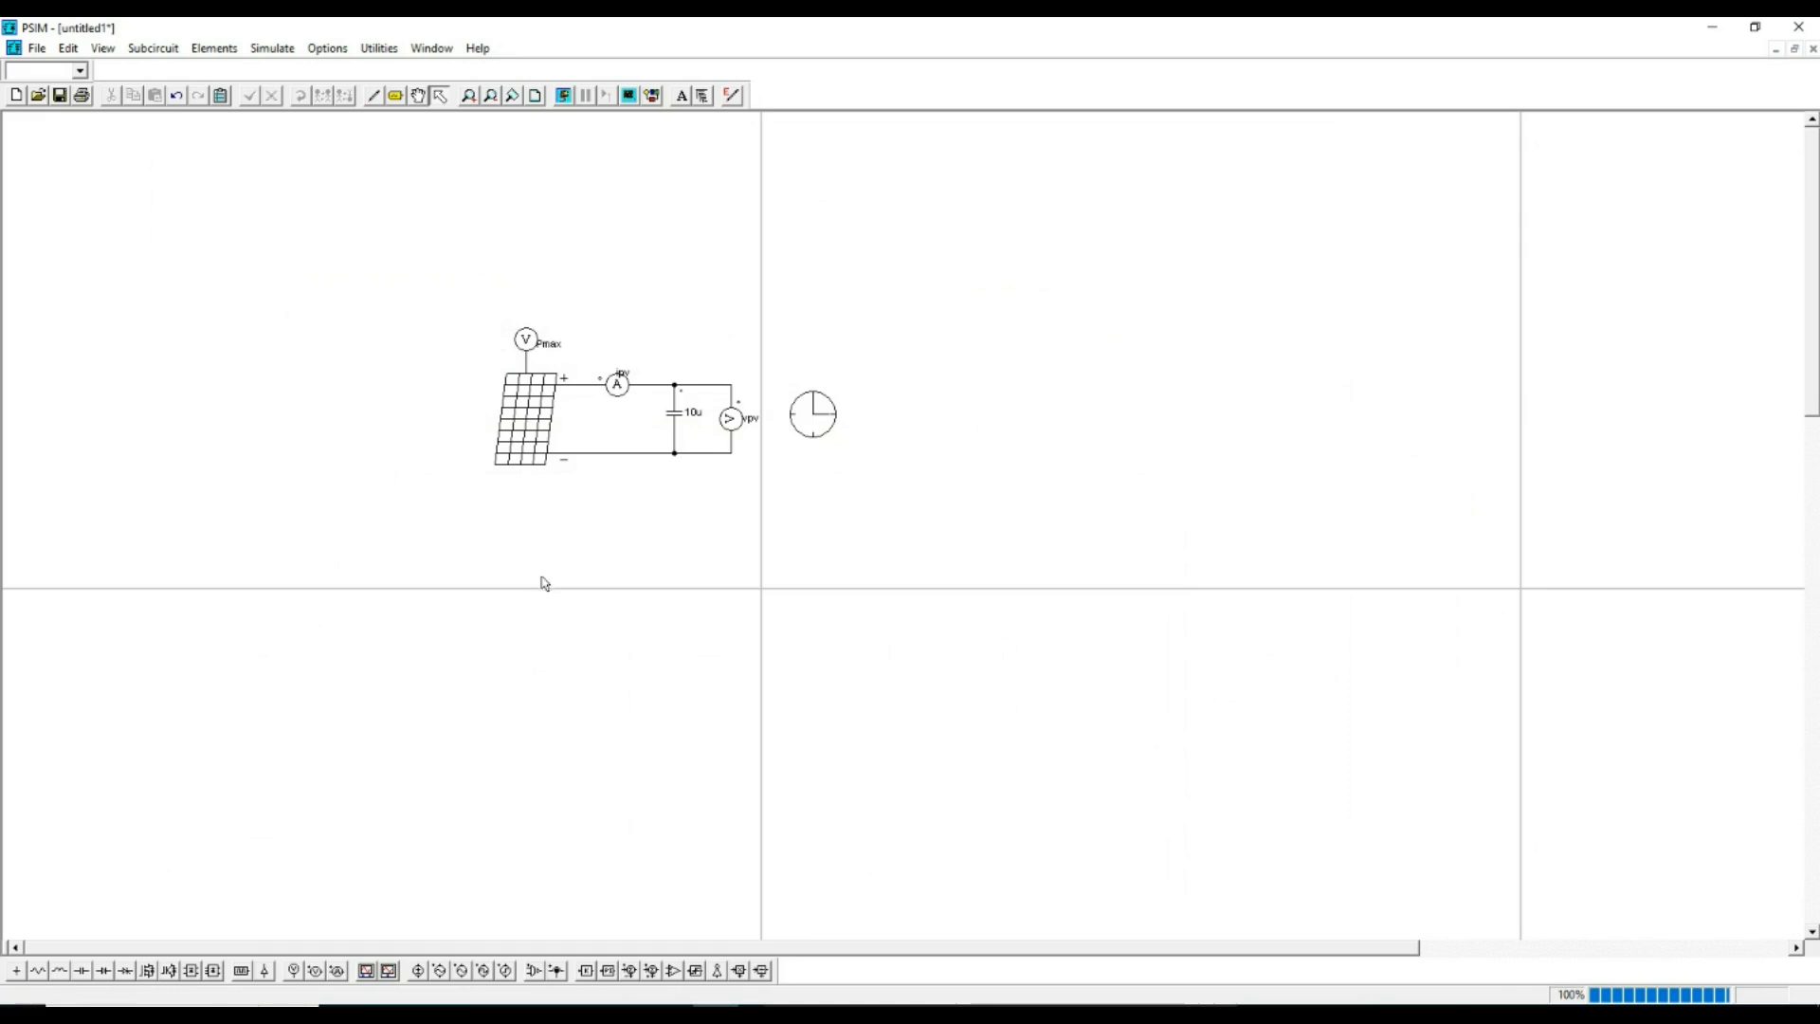
double_click(531, 436)
left_click_drag(1134, 296, 711, 324)
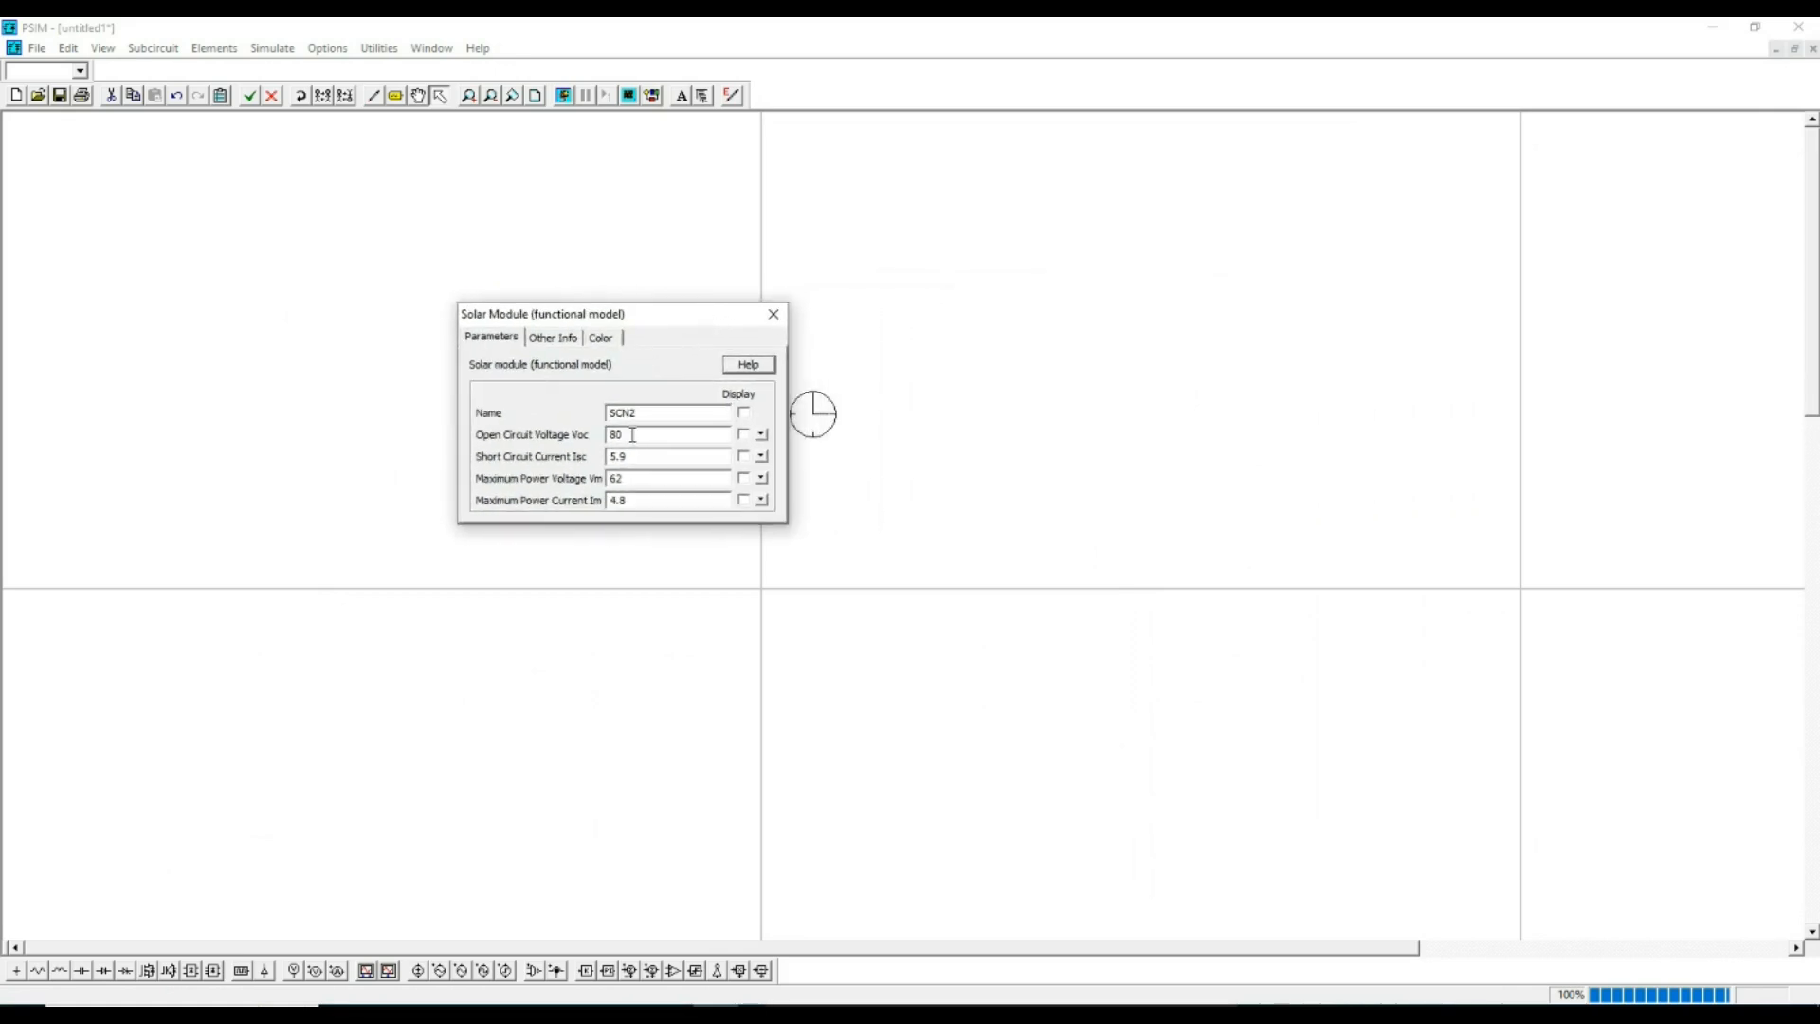
left_click_drag(636, 432, 612, 433)
left_click_drag(639, 456, 599, 478)
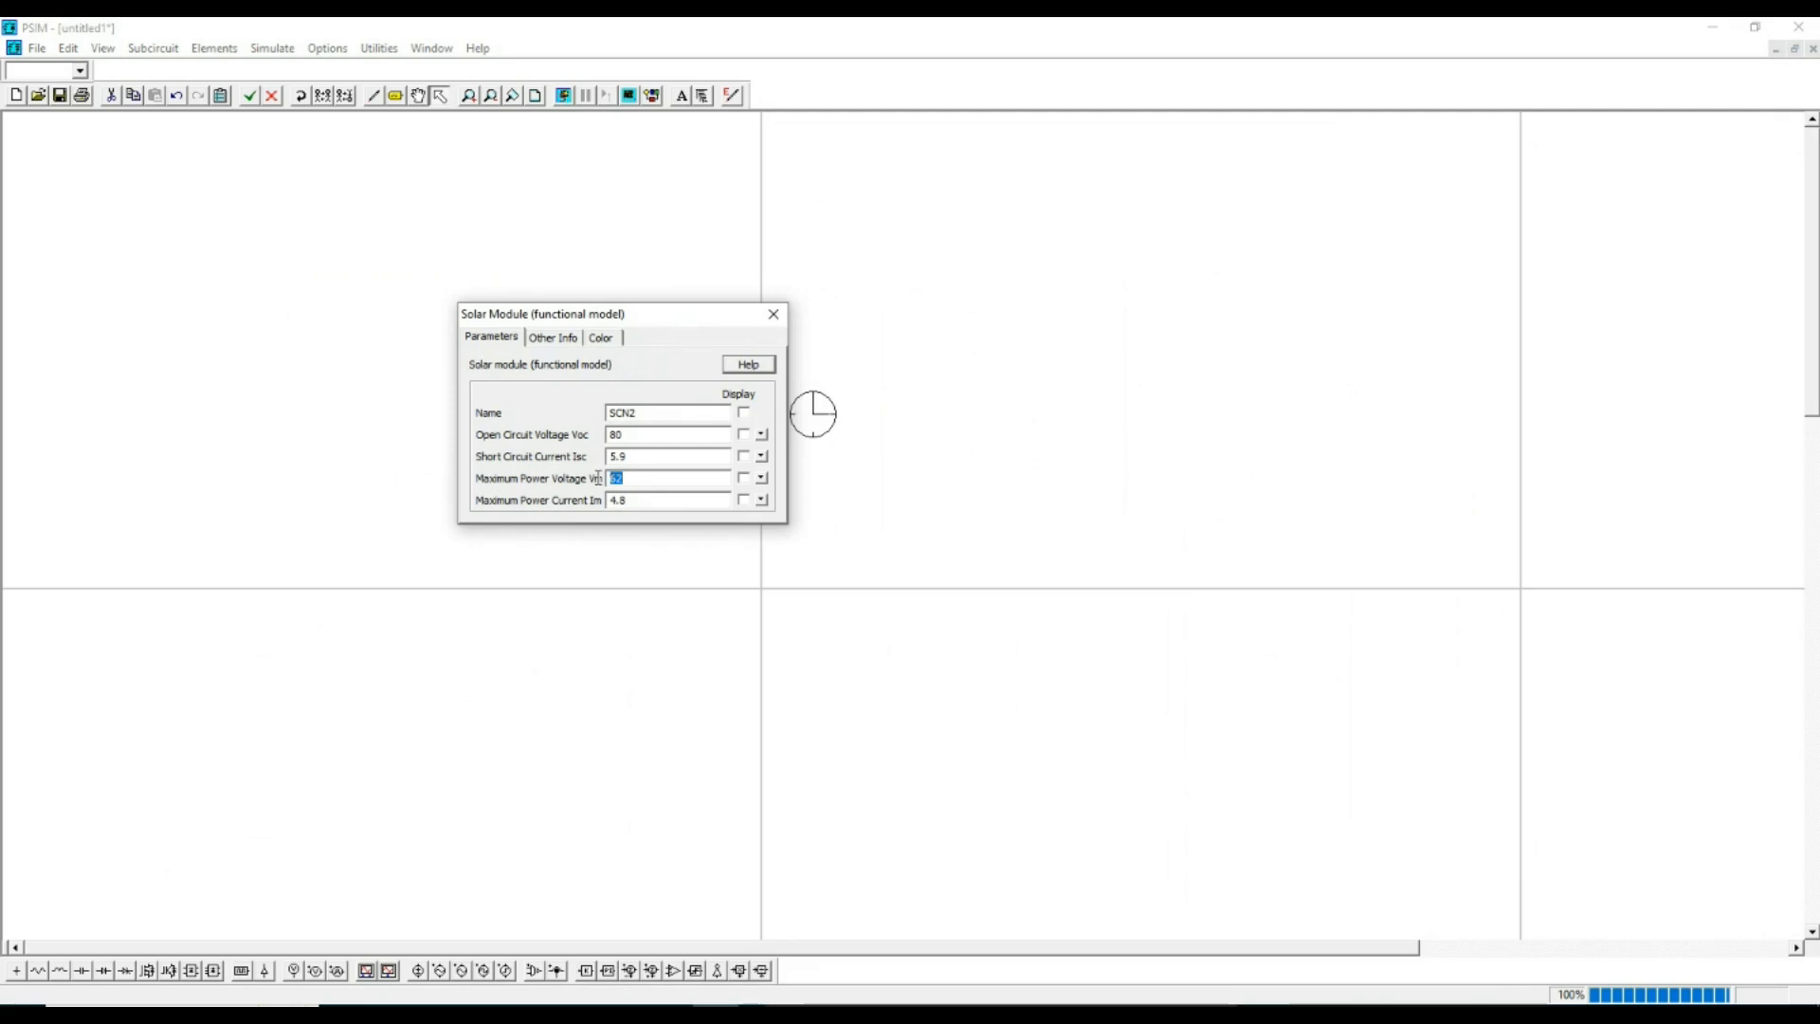
left_click_drag(641, 499, 594, 502)
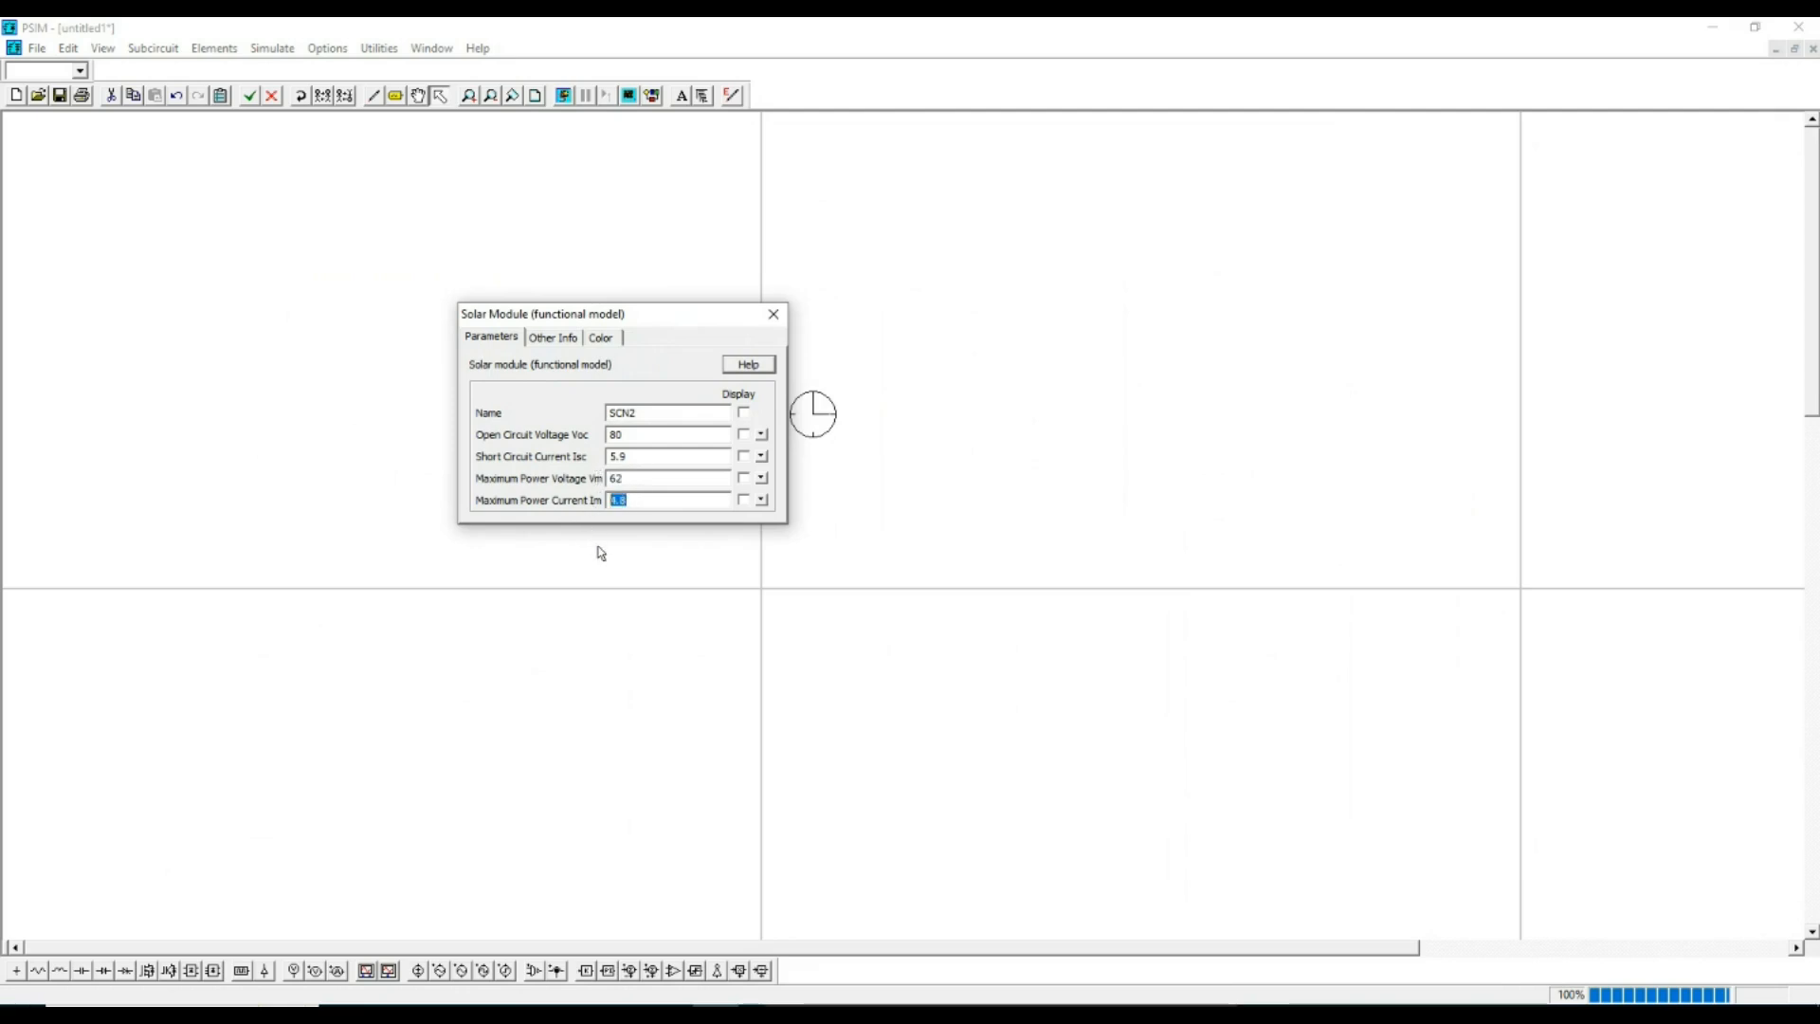